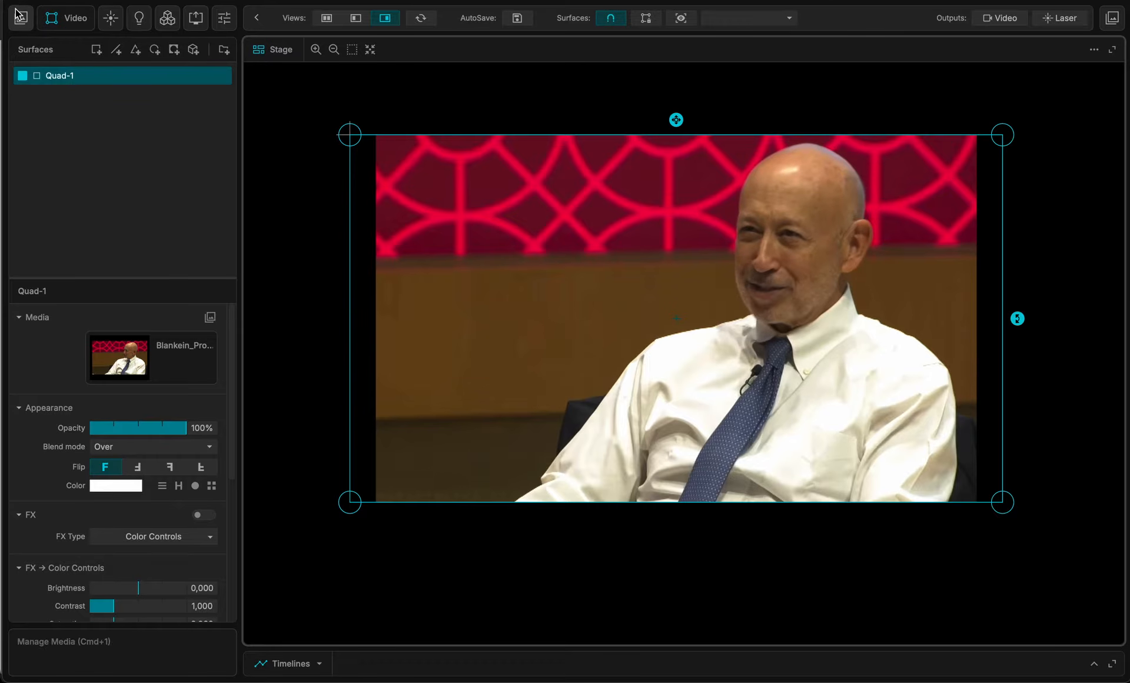
# - Turn audio playback of the Blankein_ProRes.mov media on and back off
pyautogui.click(19, 16)
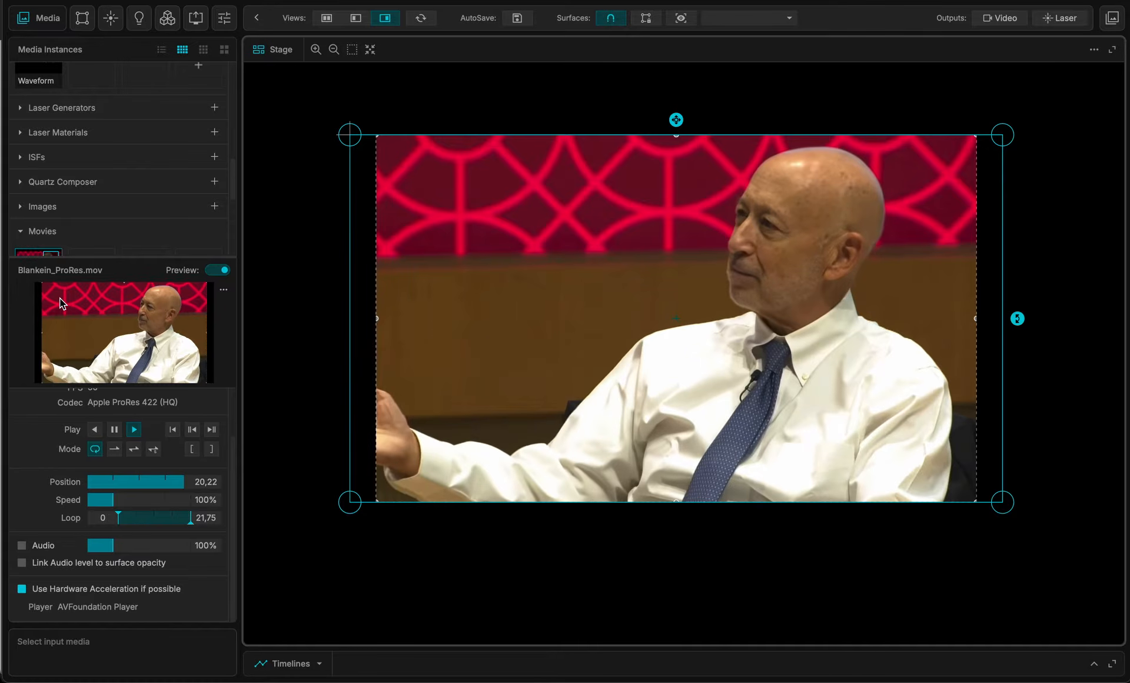
pyautogui.click(22, 545)
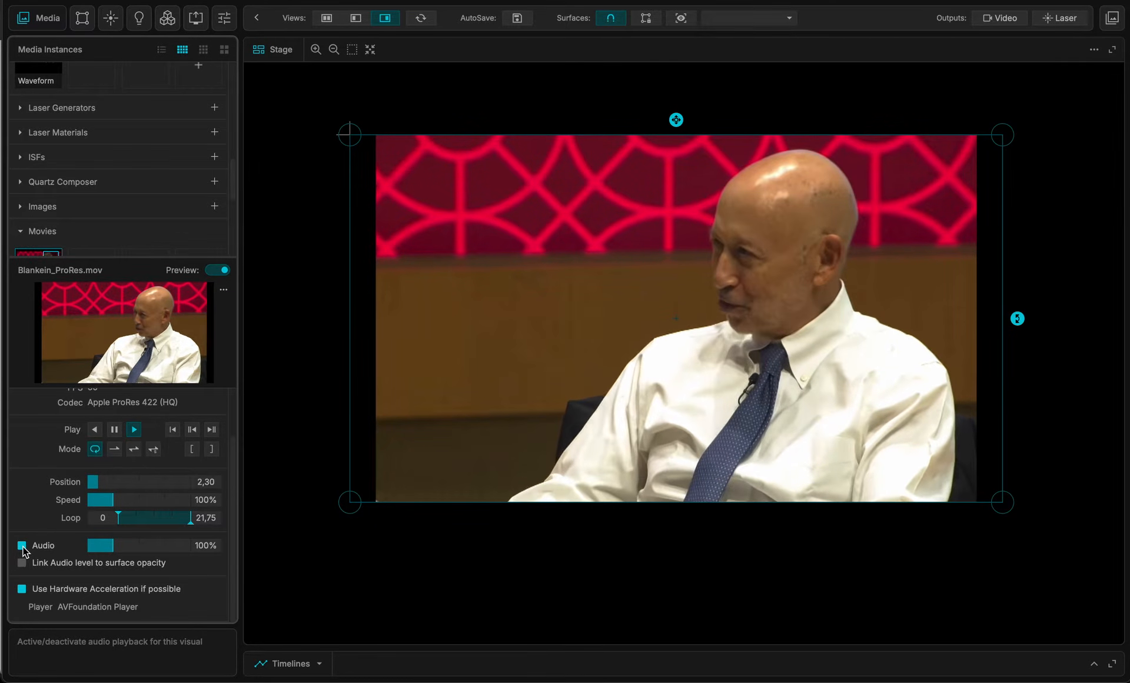
pyautogui.click(23, 546)
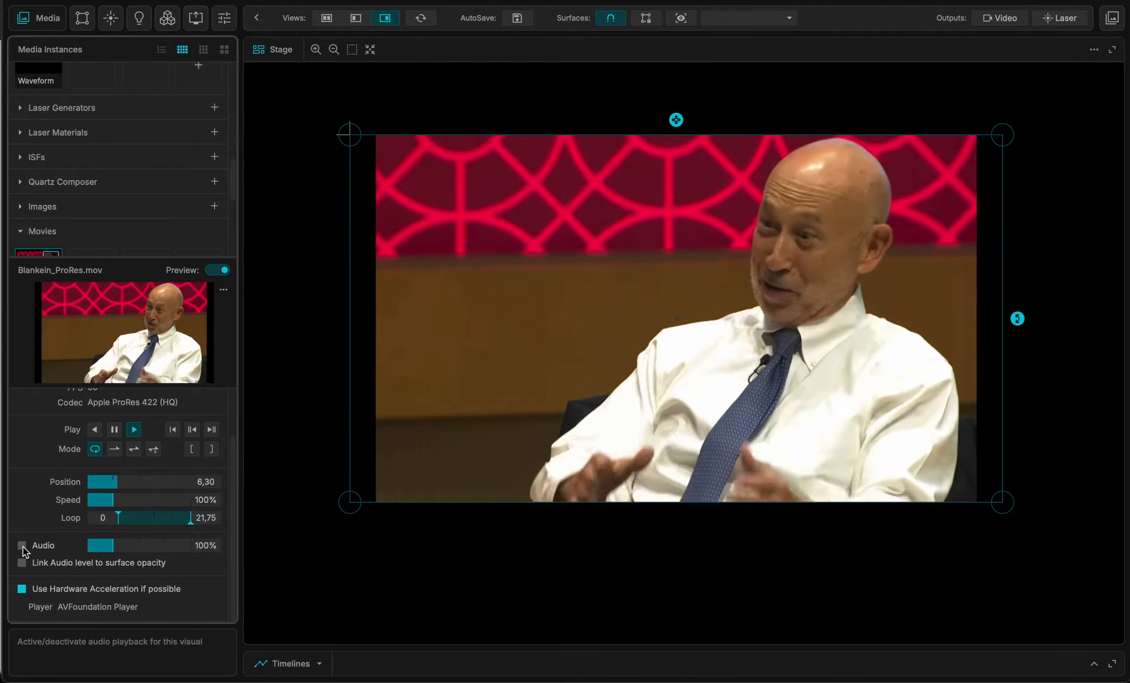
pyautogui.scroll(-3, 76, 230)
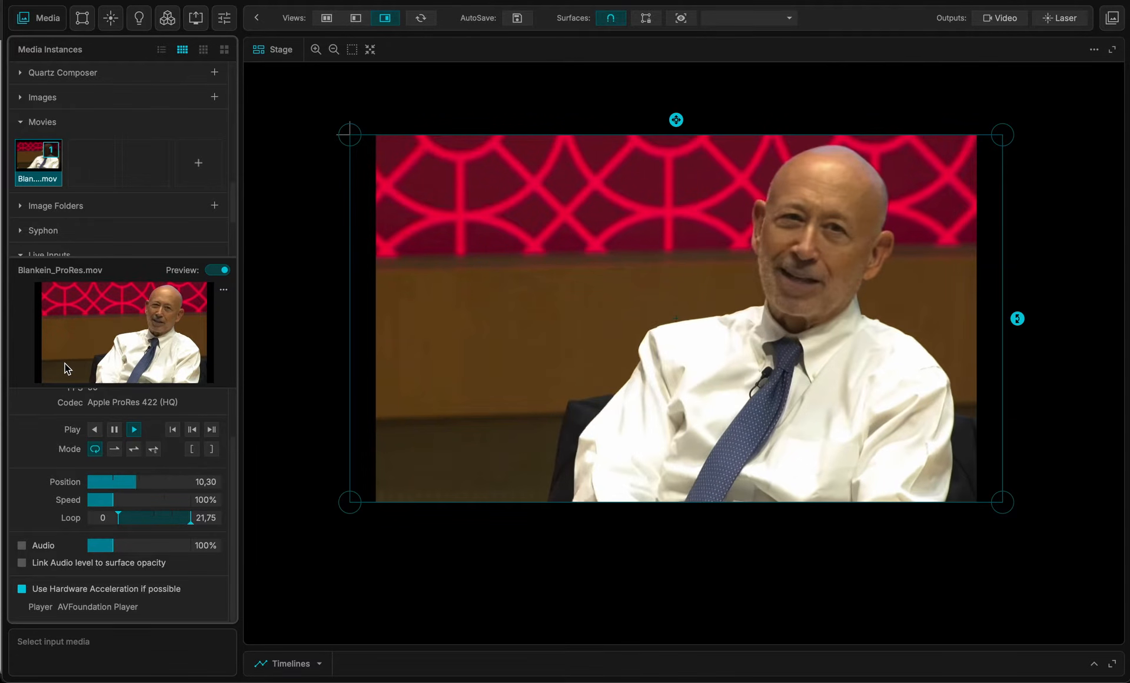
pyautogui.scroll(-3, 737, 276)
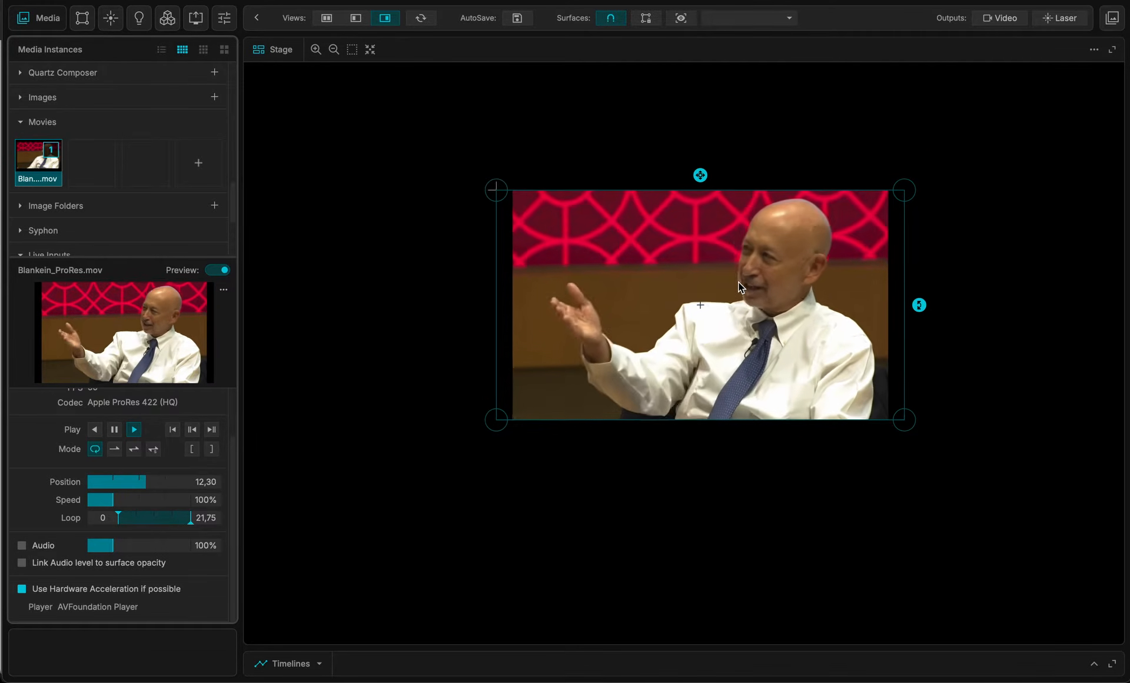
# - Add a second quad surface showing Blankein_ProRes.mov and place it beside Quad-1 without overlapping
pyautogui.click(82, 18)
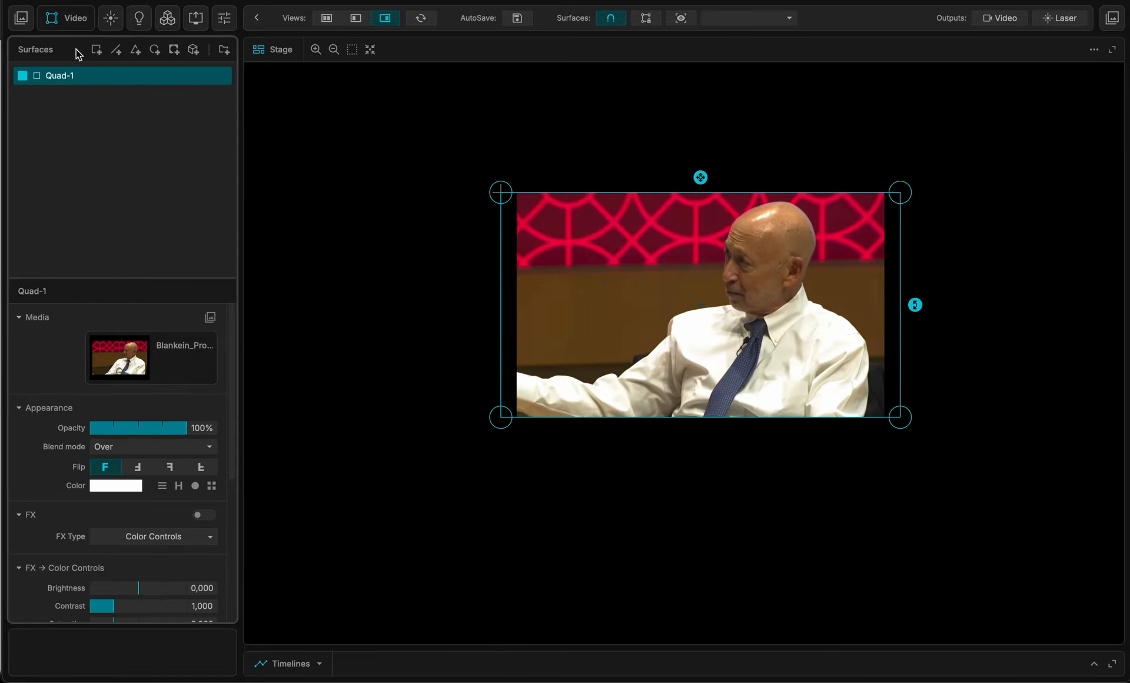
pyautogui.moveTo(58, 77); pyautogui.dragTo(336, 204)
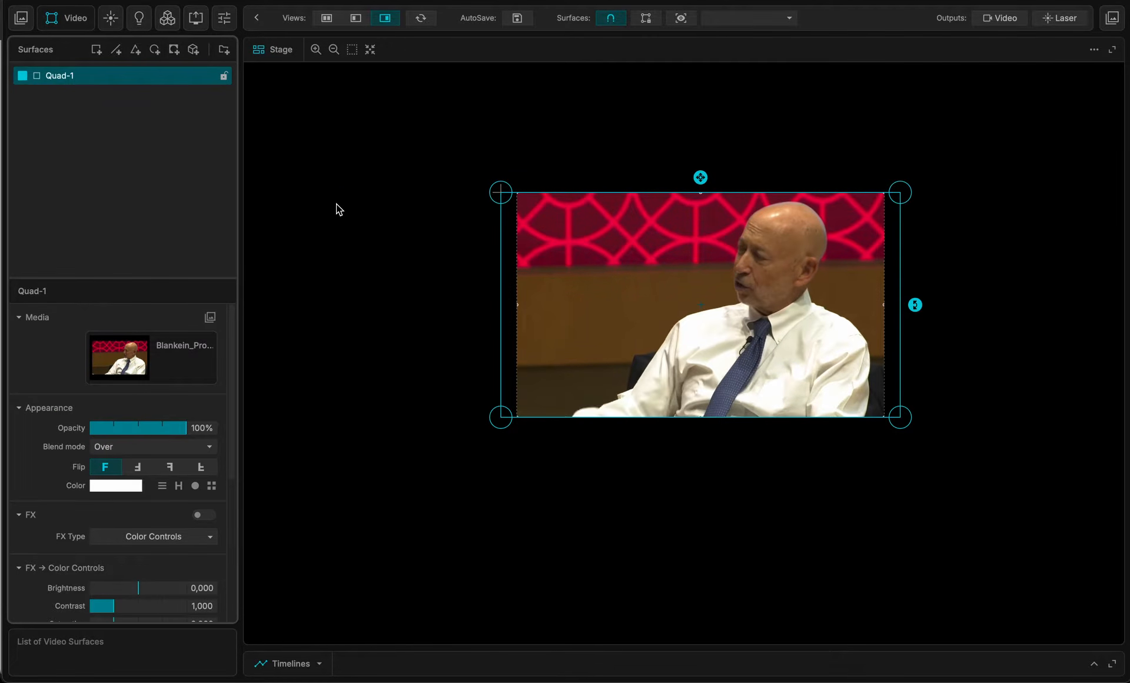
pyautogui.click(362, 252)
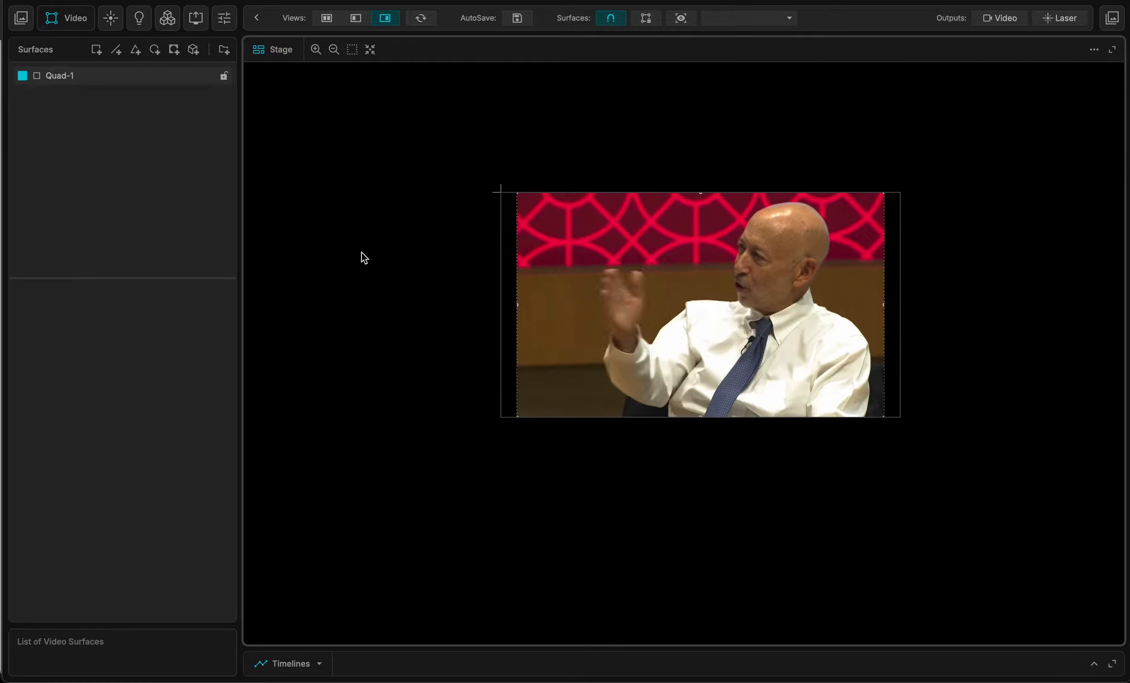
pyautogui.click(96, 49)
pyautogui.moveTo(668, 290); pyautogui.dragTo(257, 280)
pyautogui.hscroll(-5, 785, 309)
pyautogui.click(920, 282)
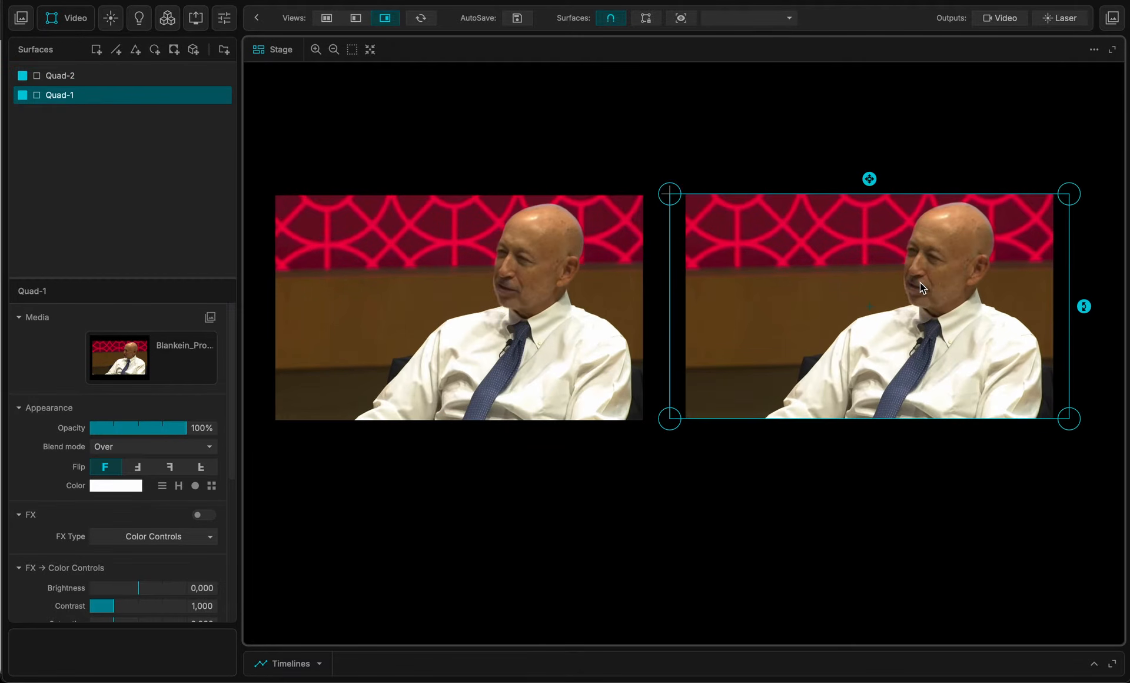
pyautogui.moveTo(920, 282)
pyautogui.mouseDown()
pyautogui.moveTo(989, 509)
pyautogui.moveTo(910, 280)
pyautogui.mouseUp()
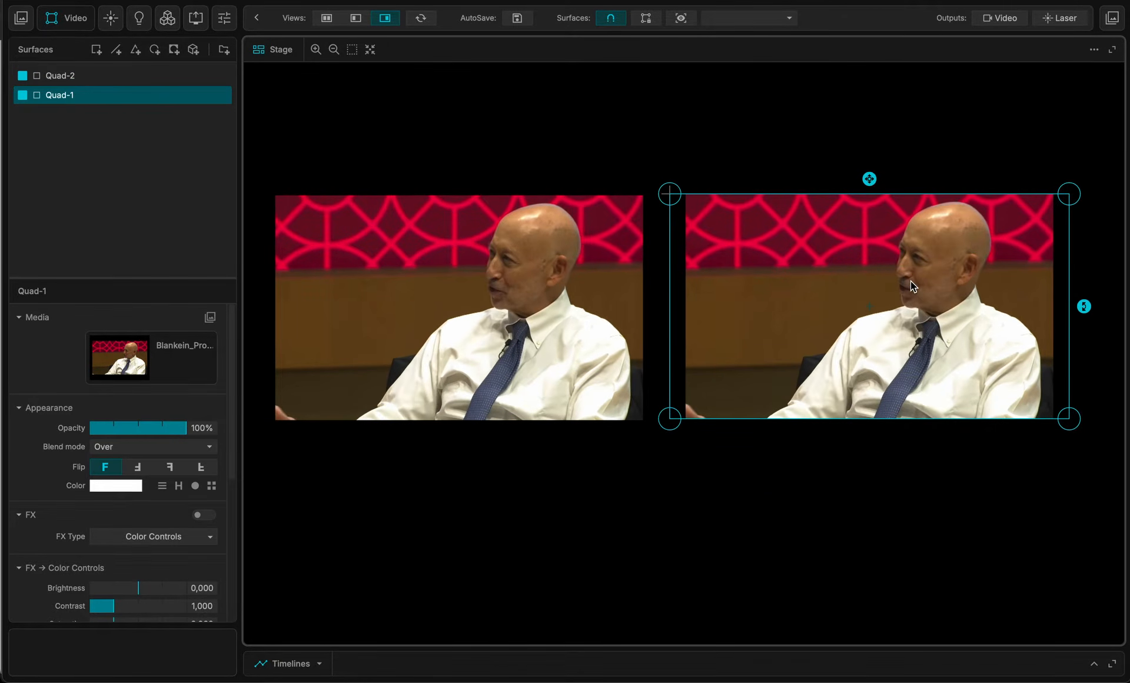
# - Select the two quad surfaces in turn and inspect the movie media they share
pyautogui.click(390, 317)
pyautogui.click(819, 315)
pyautogui.click(540, 313)
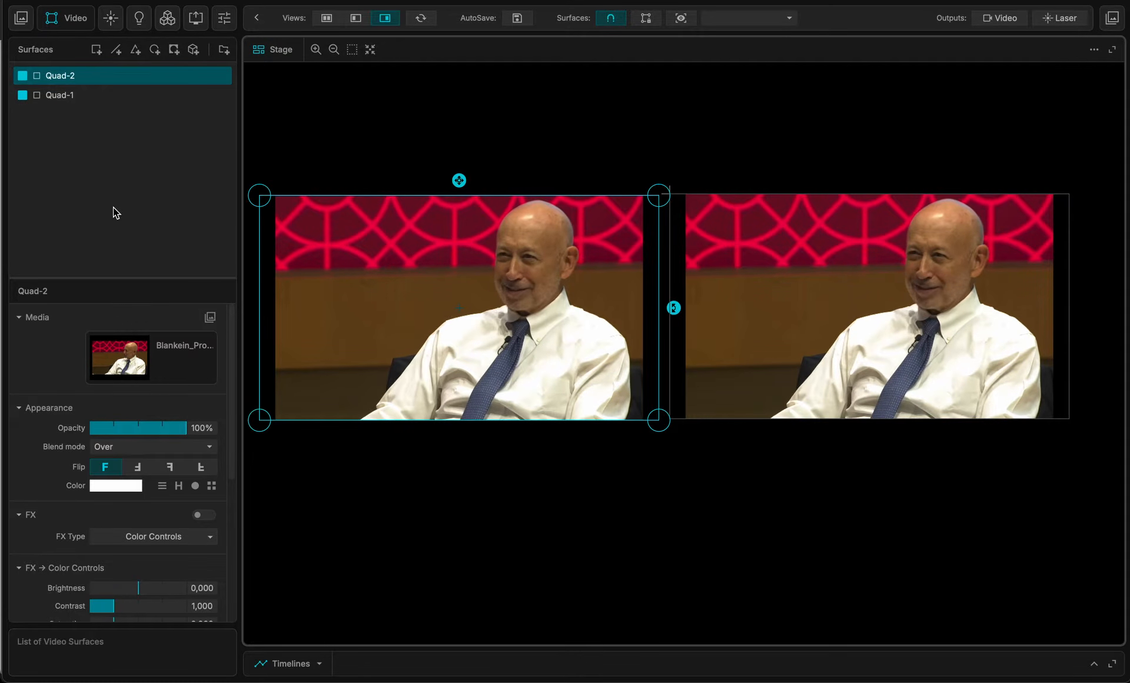
pyautogui.click(23, 18)
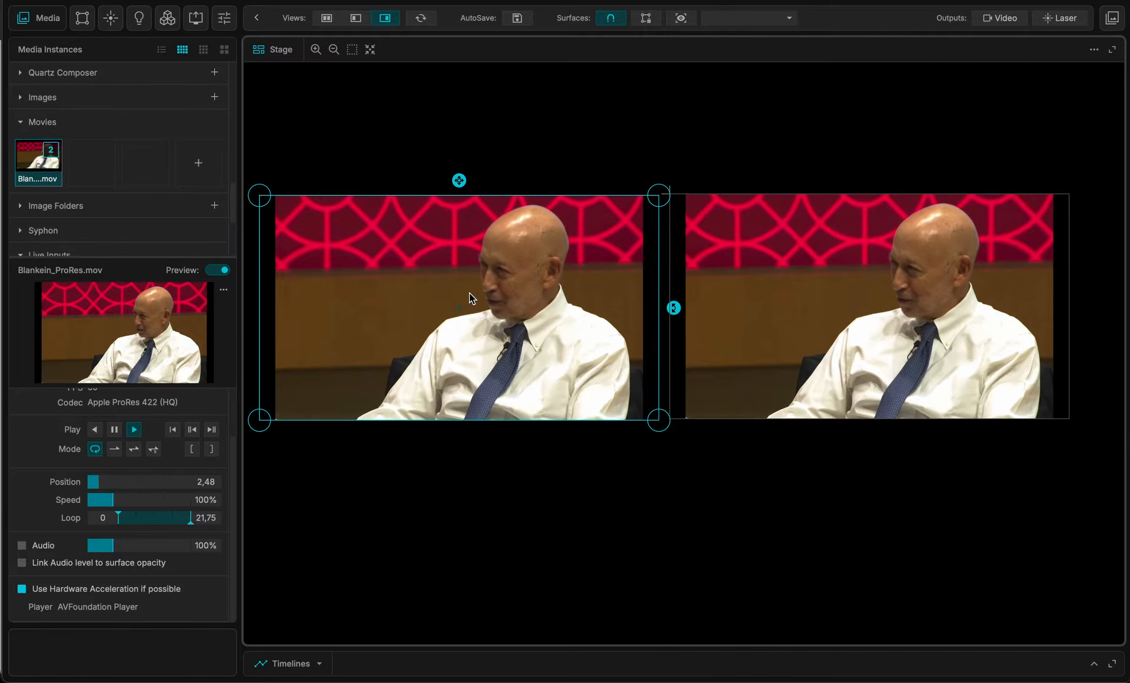
# - Delete the second quad surface, keeping only Quad-1 on the stage
pyautogui.press('BackSpace')
pyautogui.hscroll(10, 982, 242)
pyautogui.scroll(-4, 982, 242)
pyautogui.hscroll(-3, 982, 242)
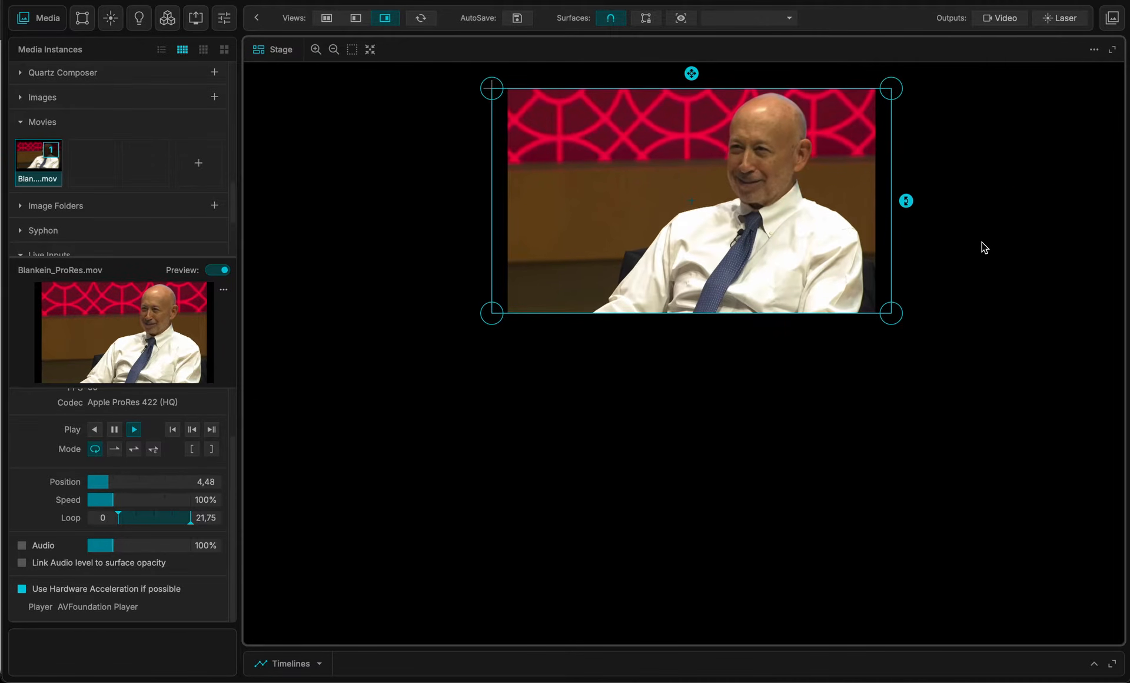
pyautogui.scroll(4, 982, 242)
pyautogui.hscroll(-6, 982, 242)
pyautogui.scroll(3, 982, 241)
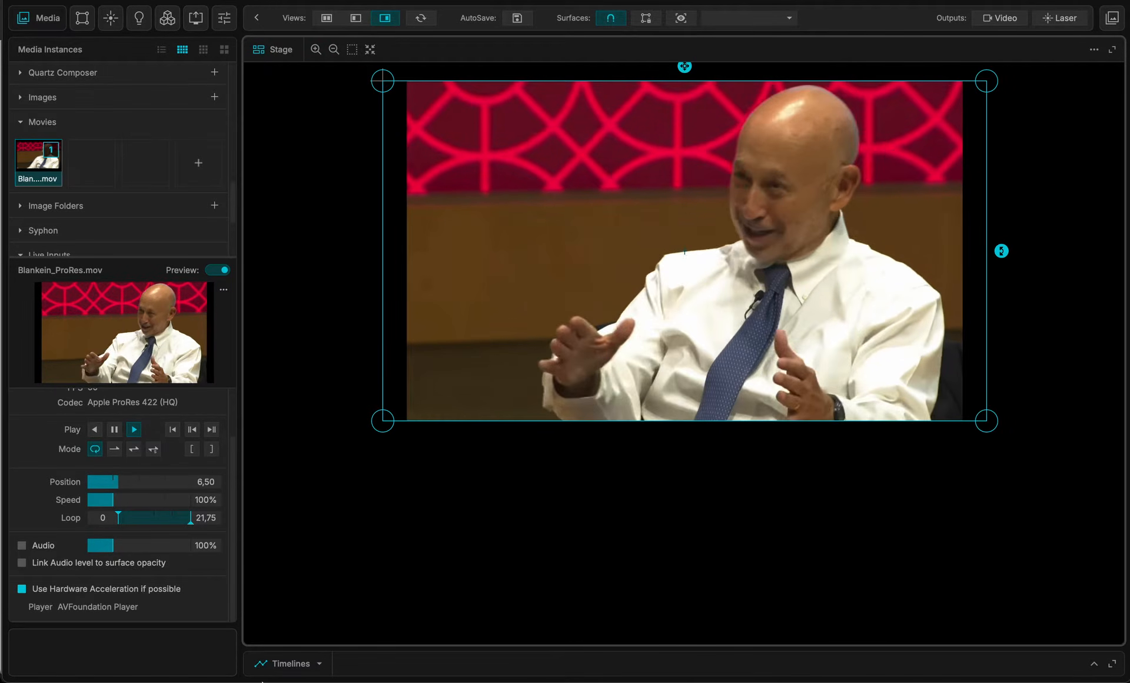
# - Expand the timeline editor and assign the Montage-1 track to the selected Quad-1 surface
pyautogui.click(612, 669)
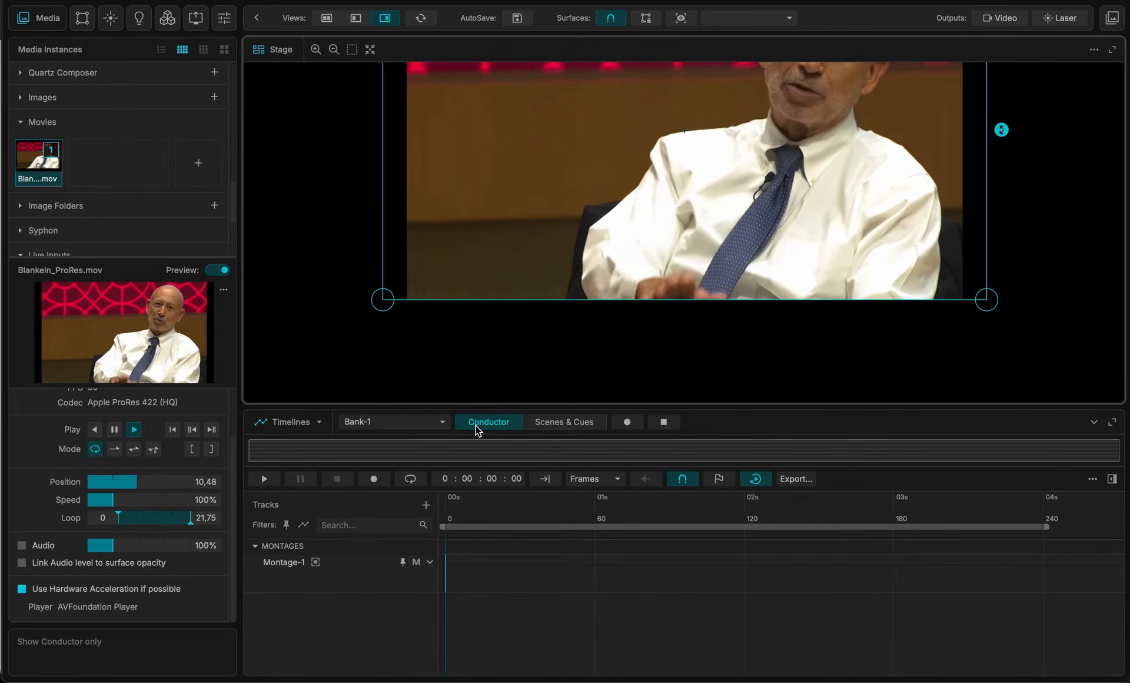
pyautogui.scroll(3, 588, 177)
pyautogui.scroll(-3, 587, 178)
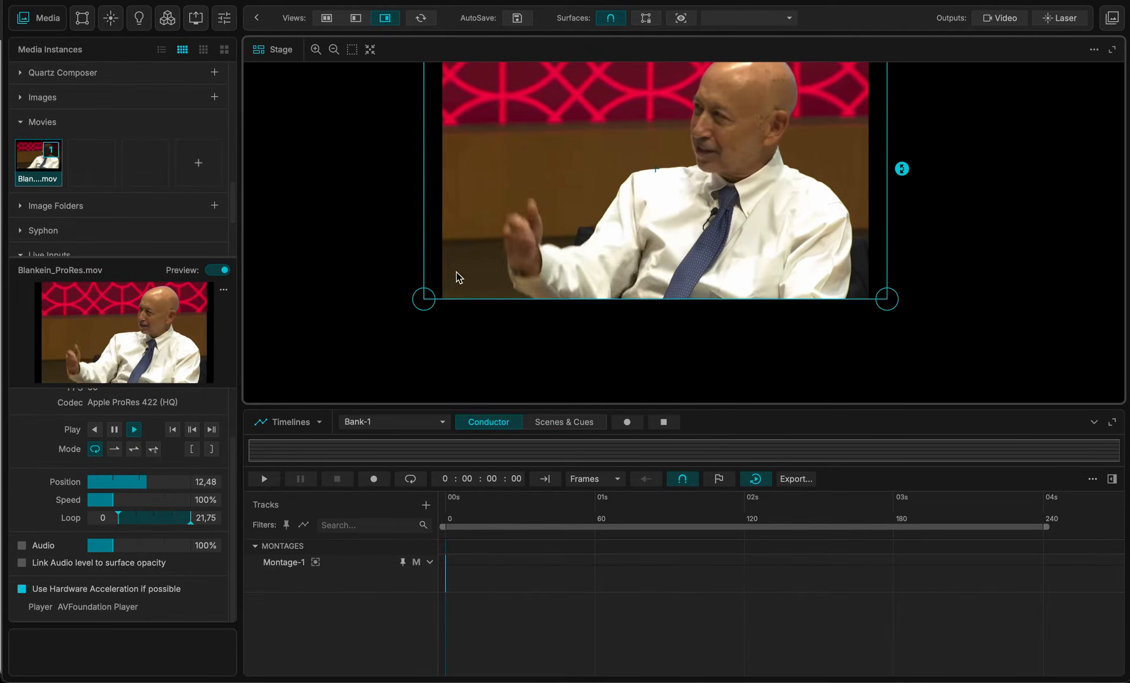
pyautogui.scroll(3, 458, 162)
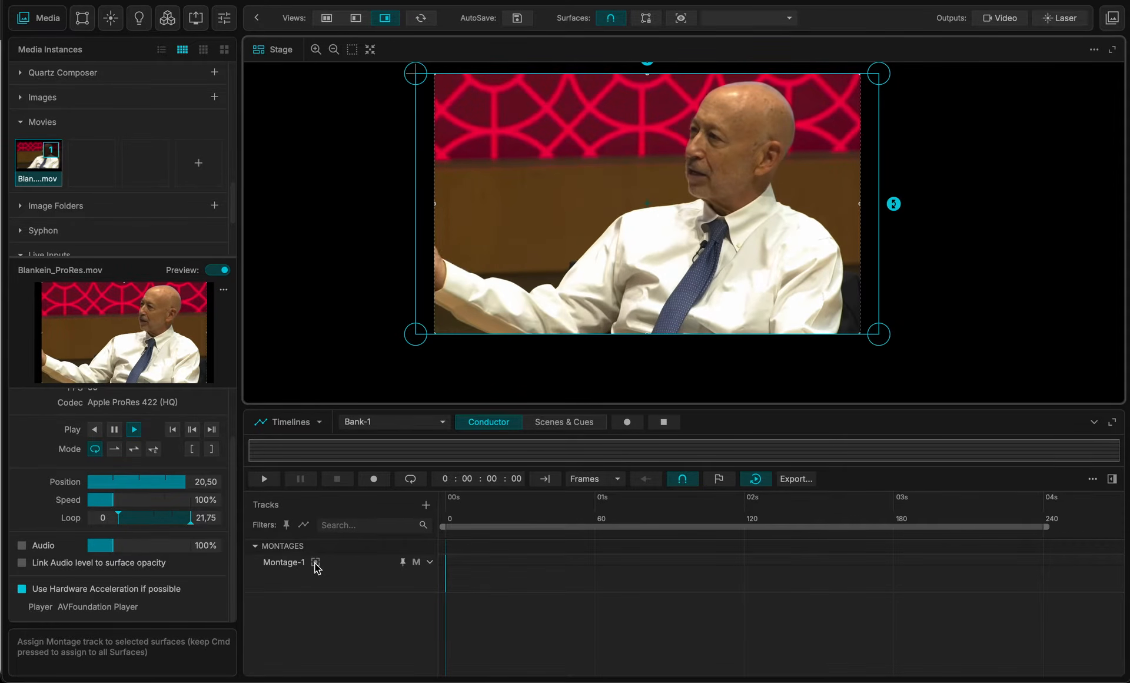
pyautogui.click(316, 562)
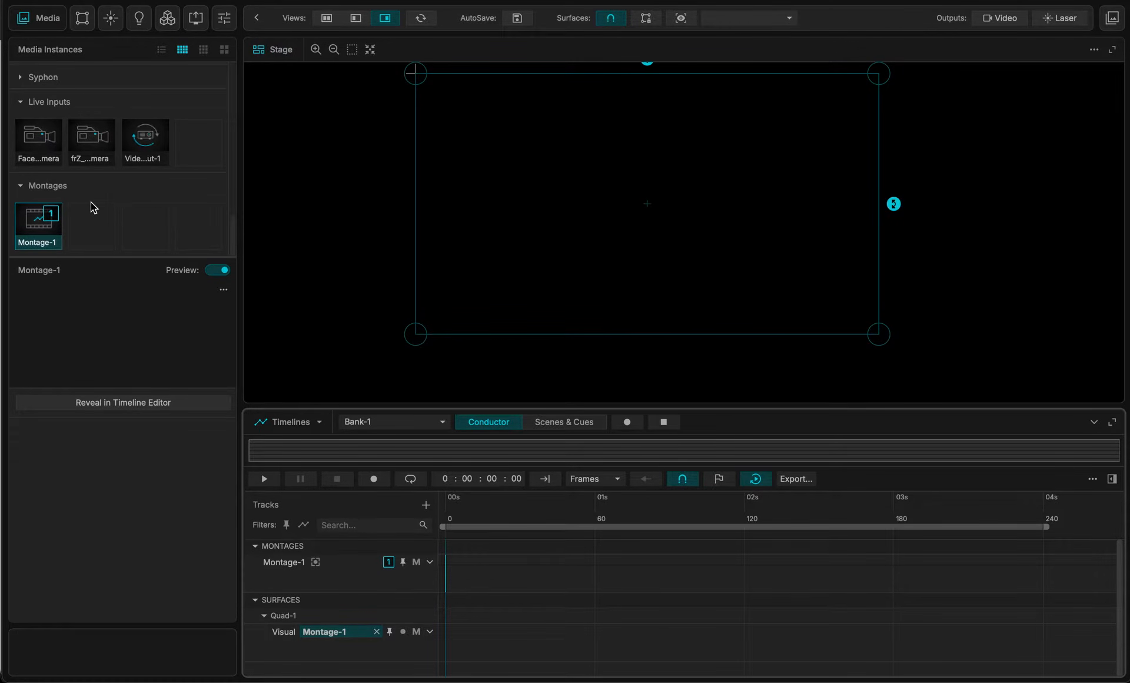
# - Place Blankein_ProRes.mov at the start of the Montage-1 track and extend the timeline range to the clip's end
pyautogui.scroll(3, 92, 206)
pyautogui.moveTo(39, 171); pyautogui.dragTo(447, 574)
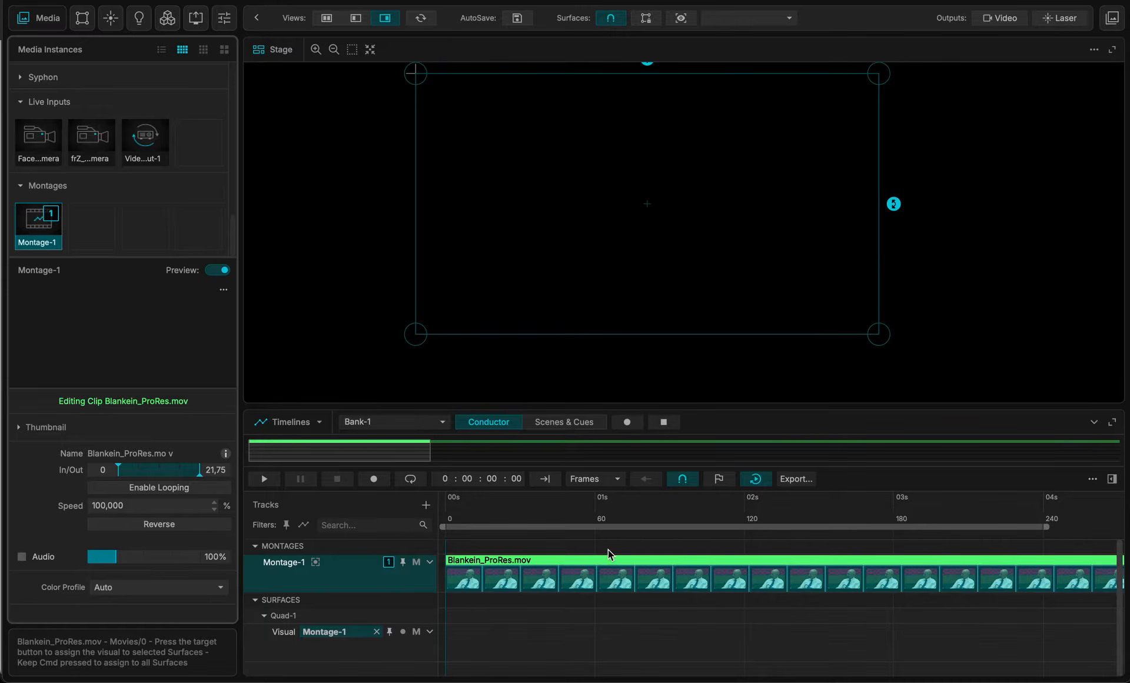
pyautogui.scroll(-8, 609, 549)
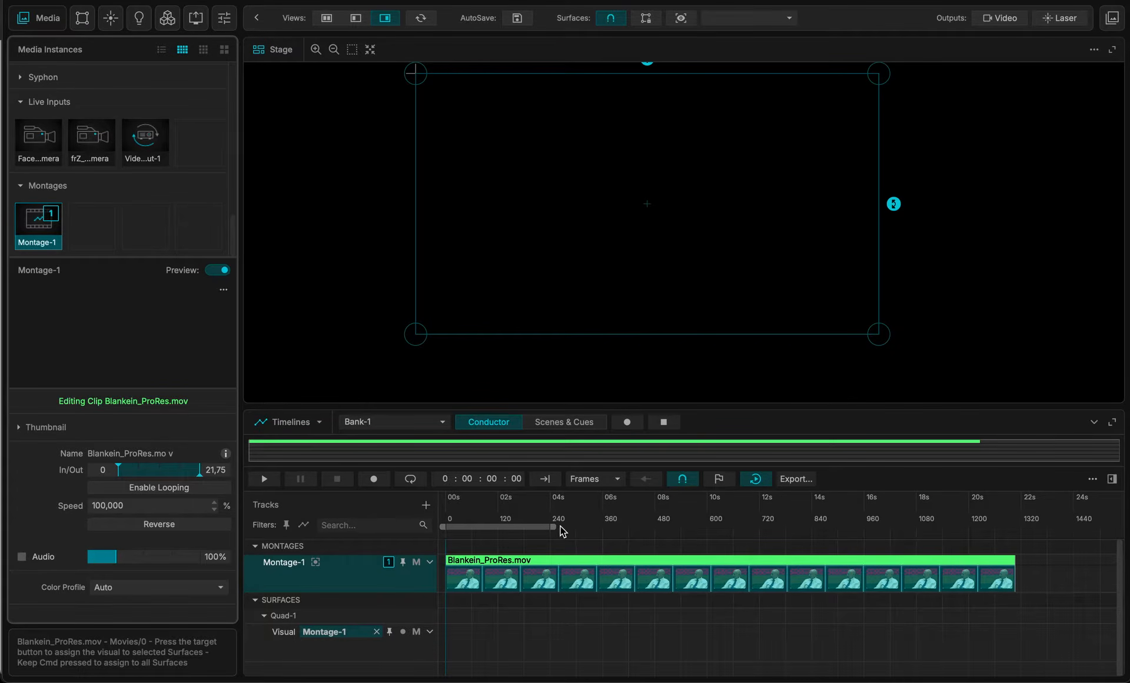
pyautogui.click(554, 527)
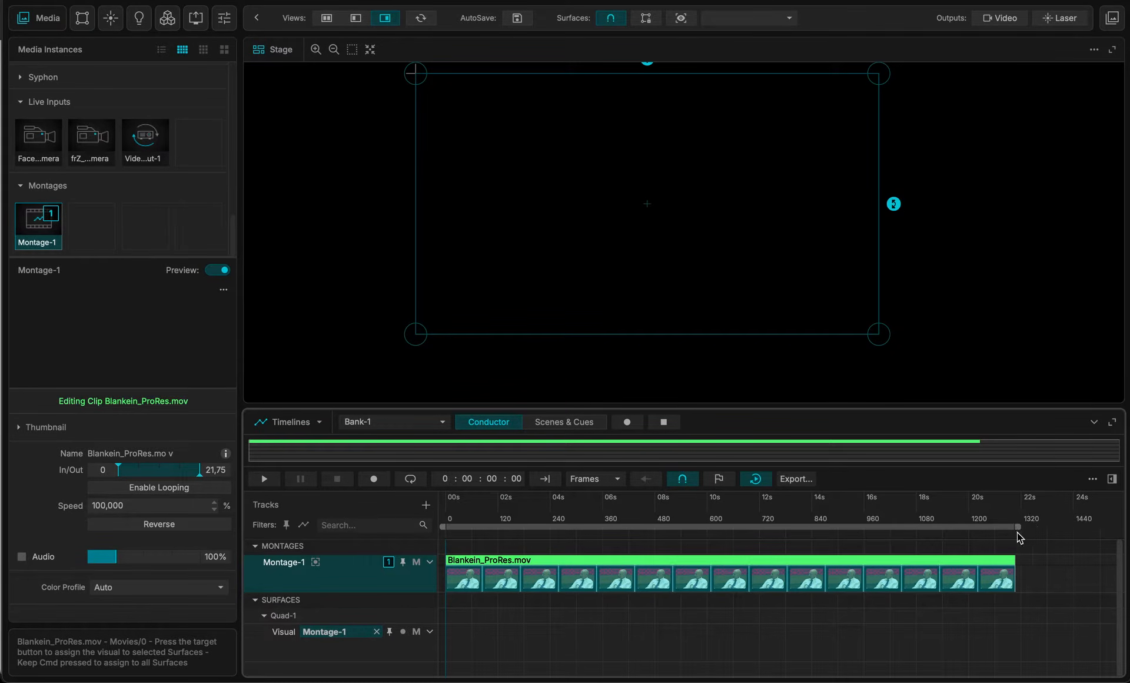
# - Preview the Montage-1 clip by playing the timeline from about 3 seconds
pyautogui.click(554, 508)
pyautogui.click(559, 510)
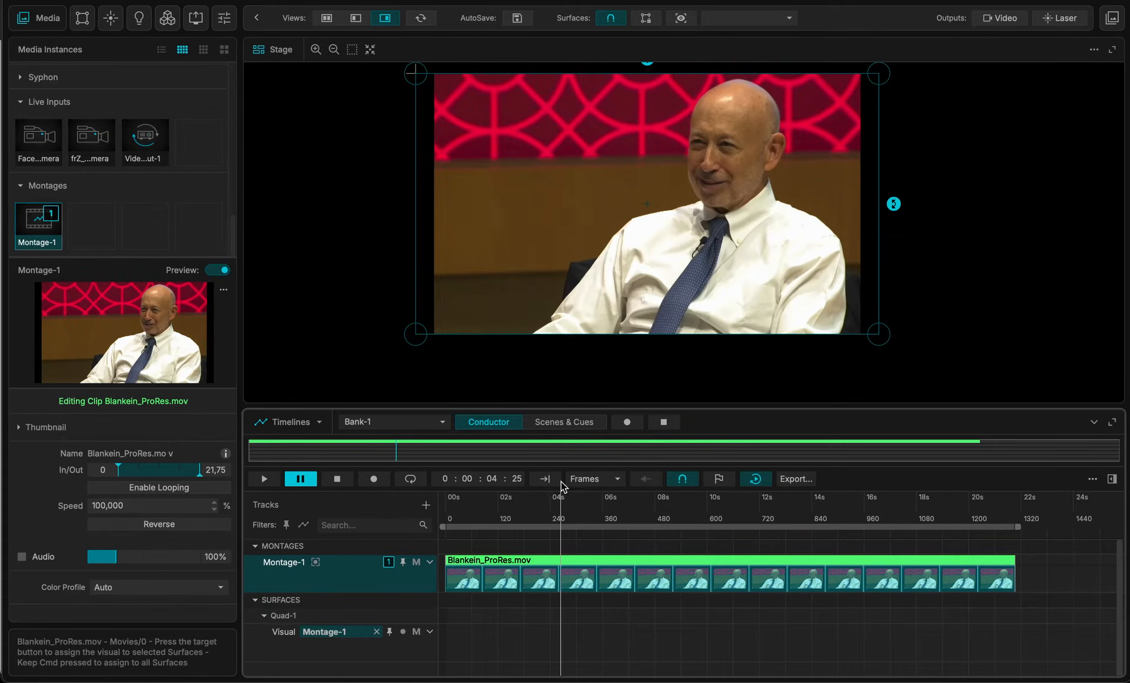
pyautogui.click(526, 510)
pyautogui.press('space')
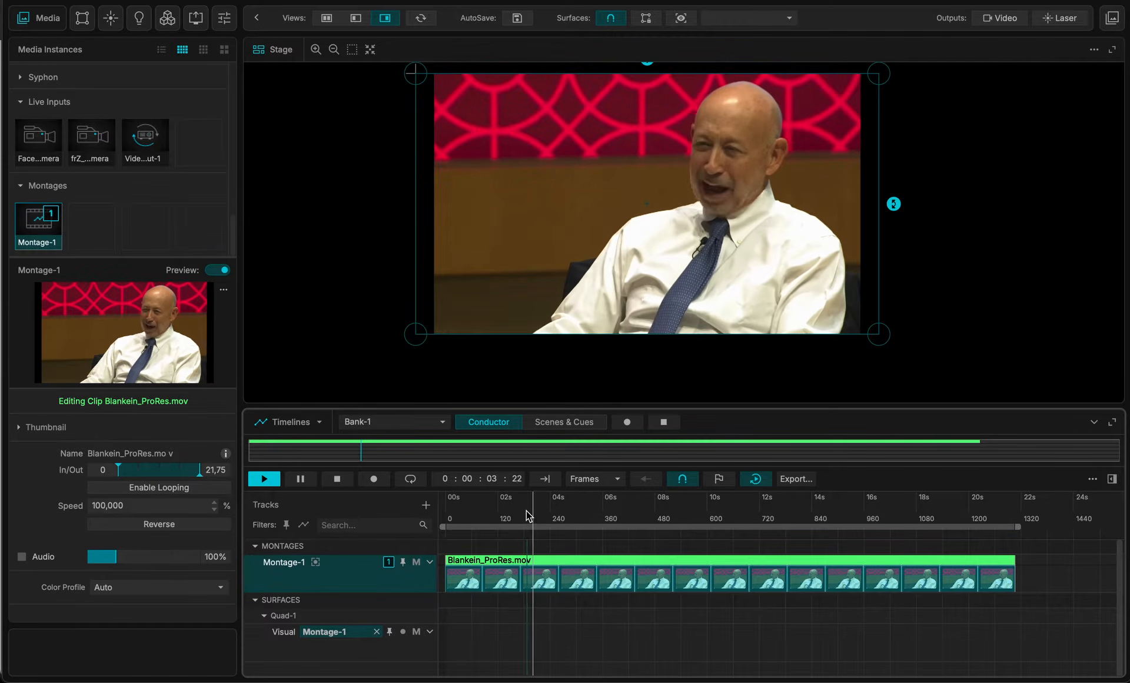
# - Enable audio for the Montage-1 clip and preview it, returning the playhead to the timeline's start
pyautogui.press('space')
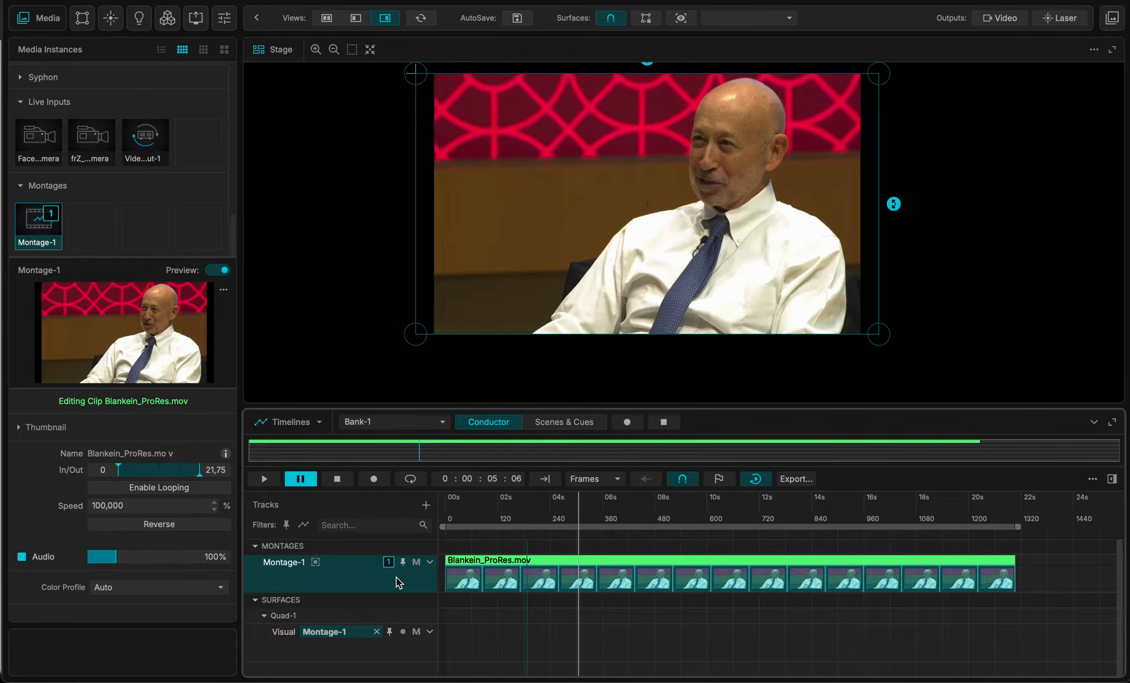
pyautogui.press('space')
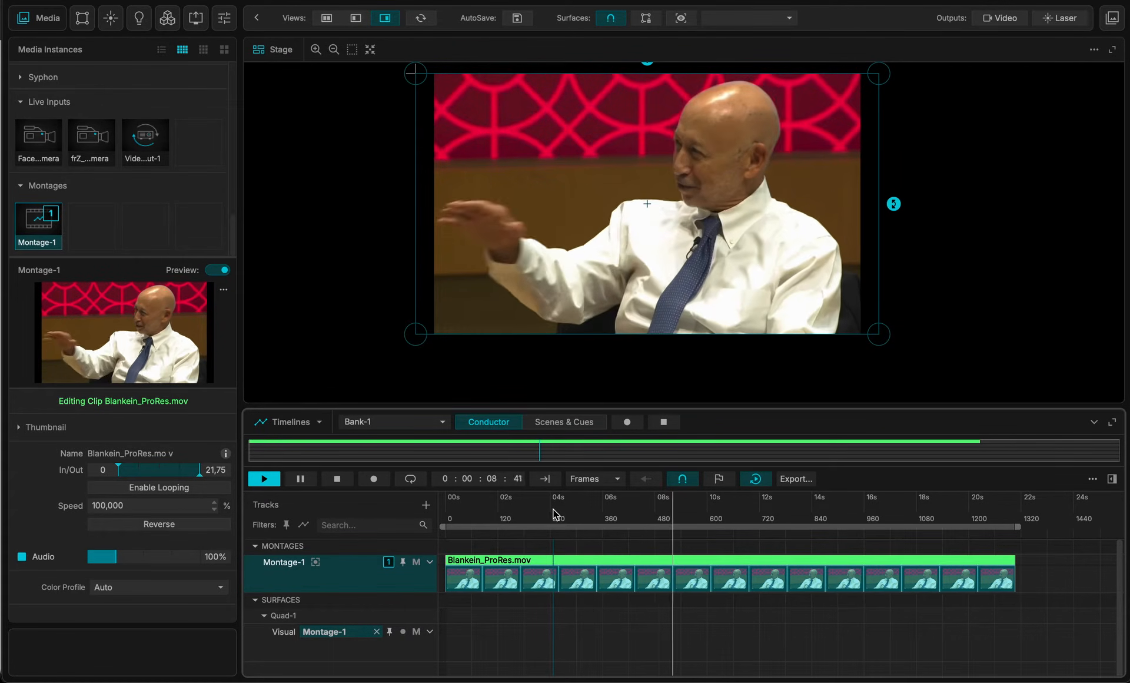
pyautogui.press('space')
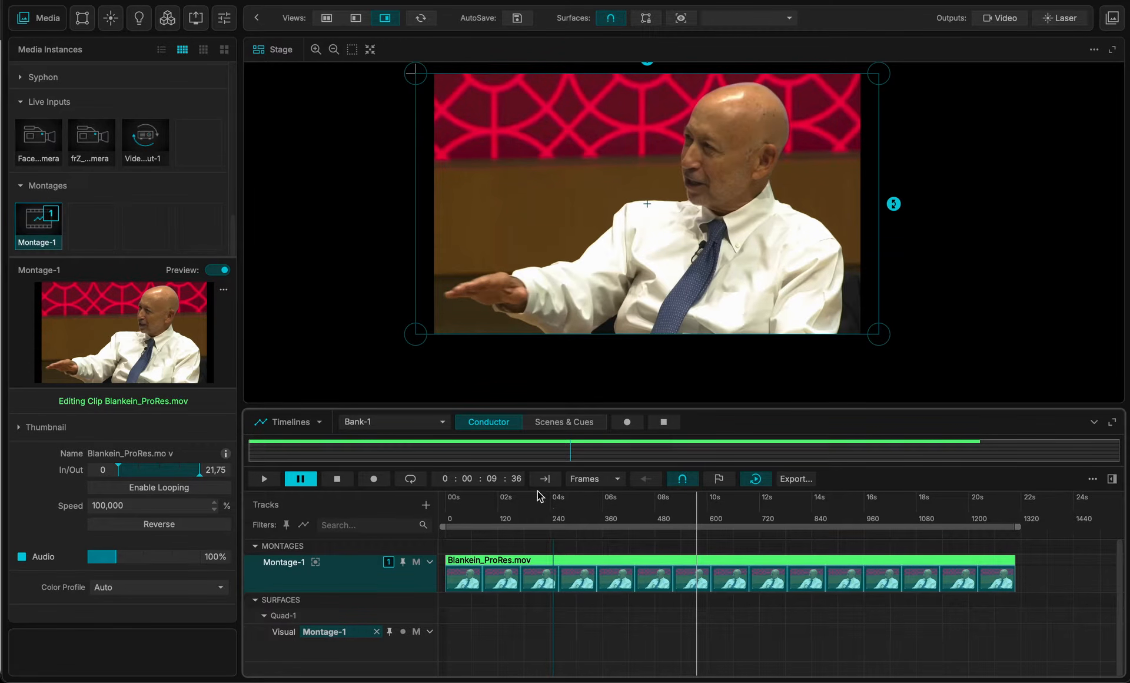
pyautogui.moveTo(564, 502); pyautogui.dragTo(704, 497)
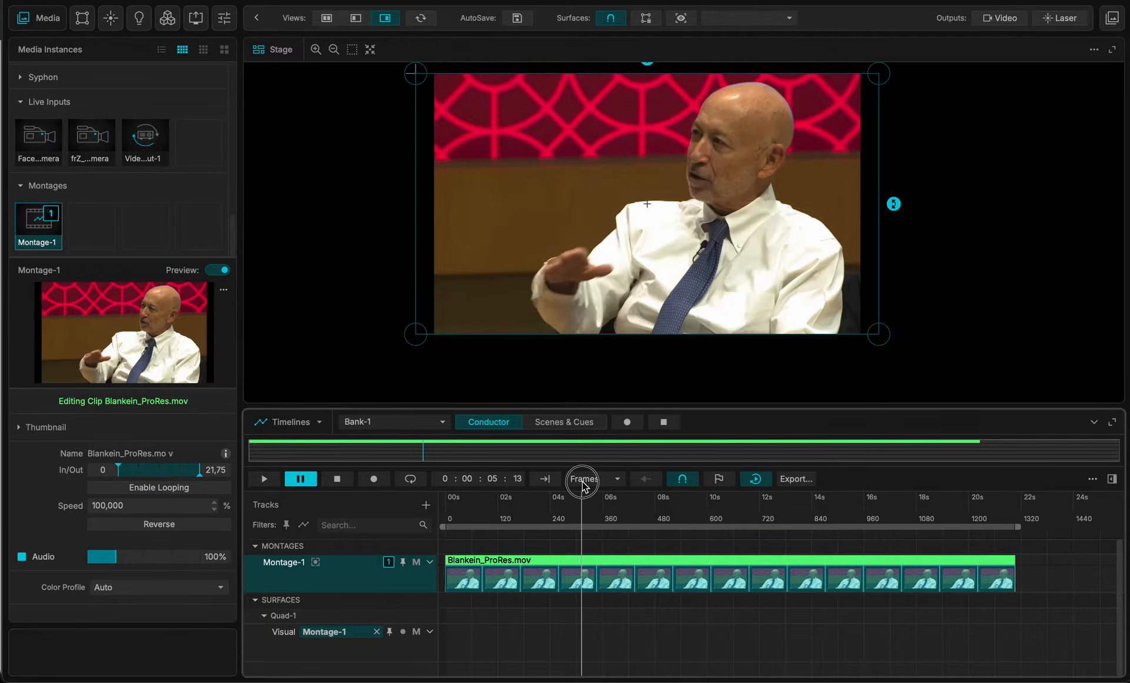
pyautogui.moveTo(583, 485); pyautogui.dragTo(396, 494)
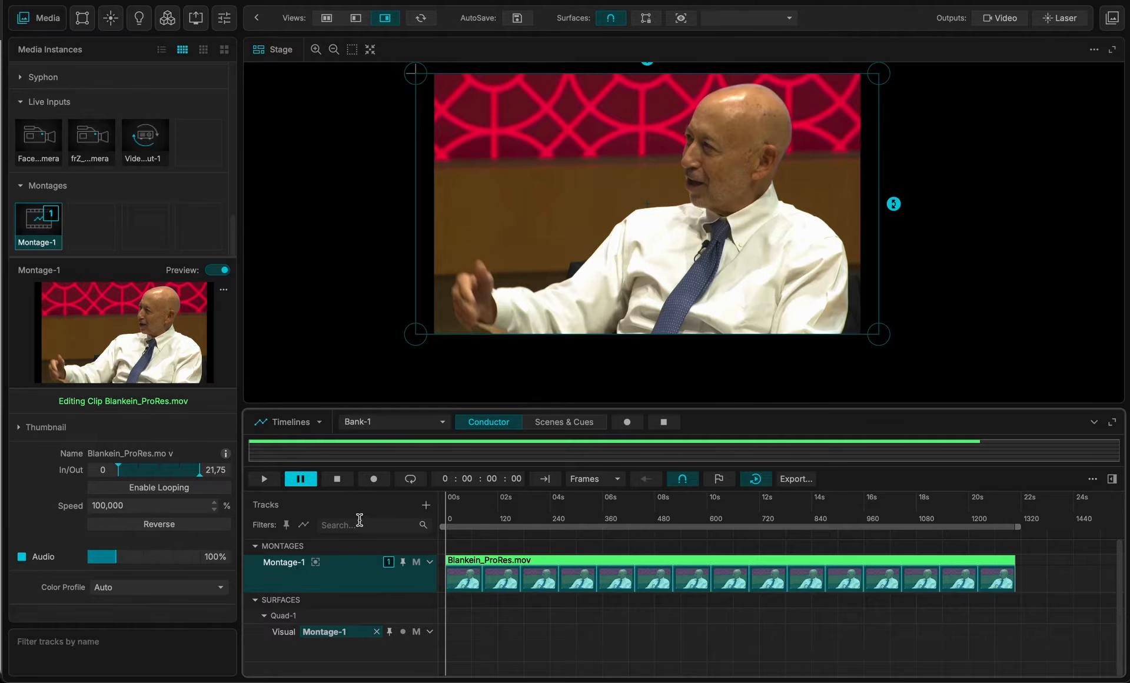
# - Add a second montage track and paste a copy of the Montage-1 movie clip into it
pyautogui.click(425, 504)
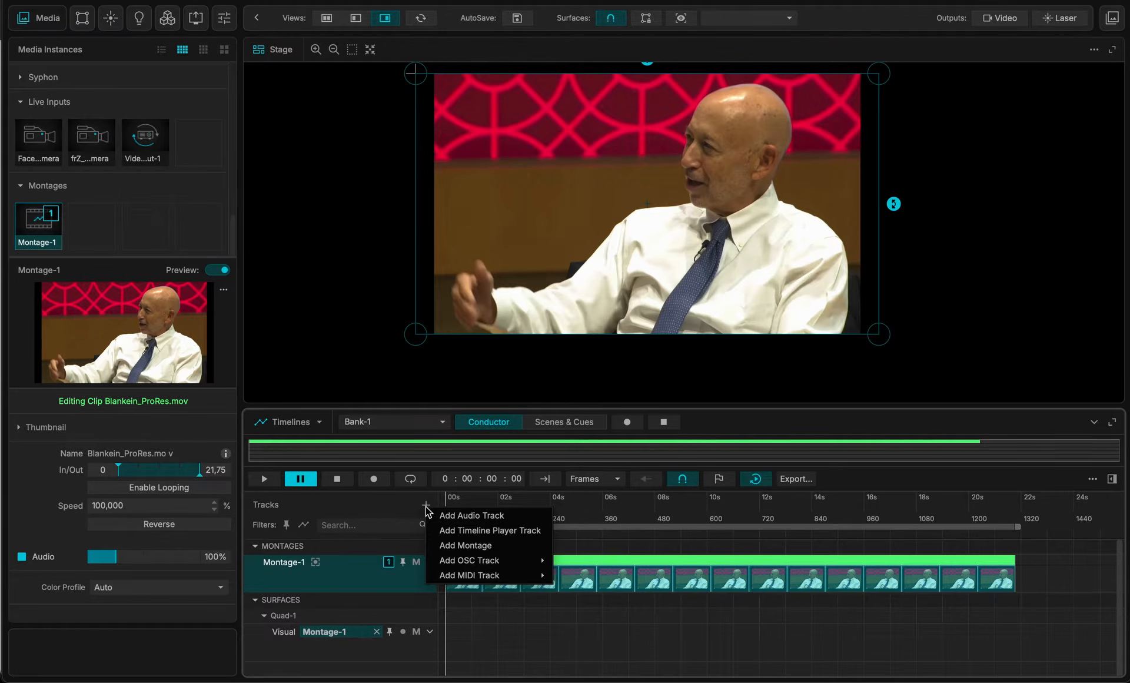
pyautogui.click(461, 545)
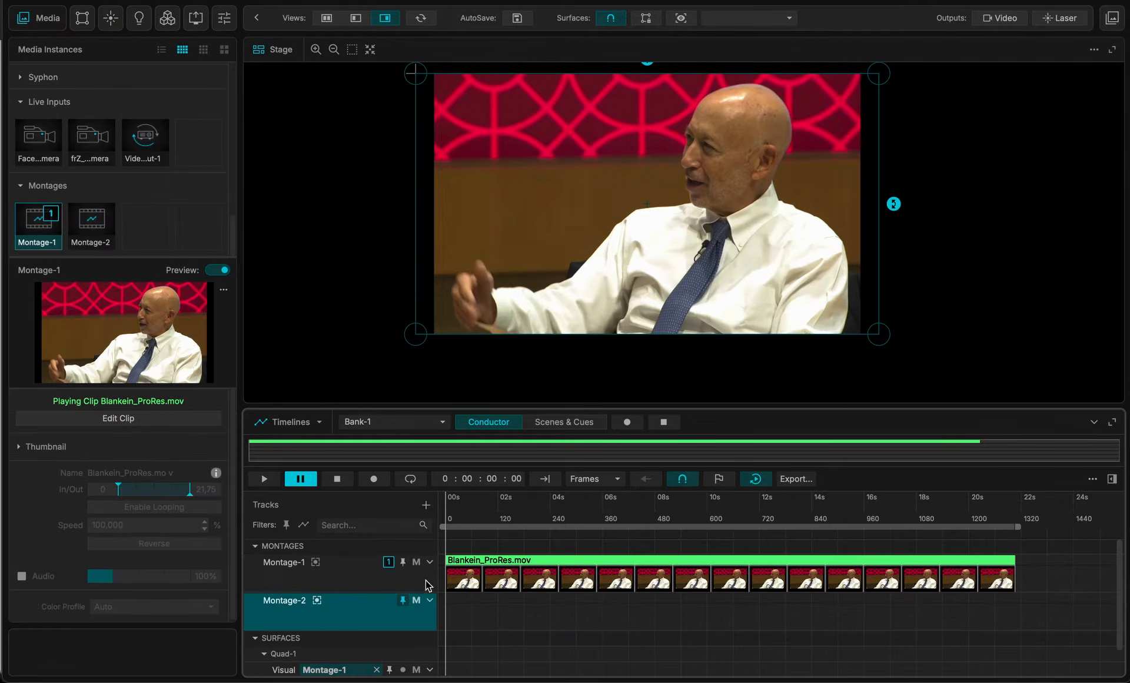
pyautogui.click(510, 566)
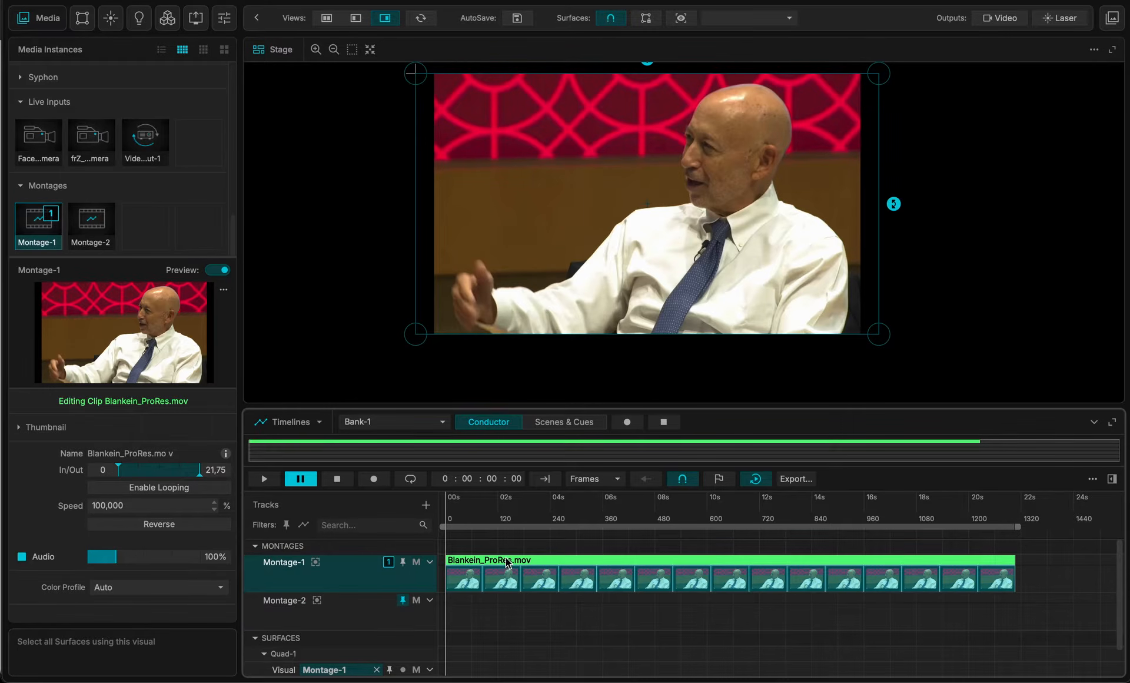
pyautogui.moveTo(506, 561)
pyautogui.mouseDown()
pyautogui.moveTo(506, 610)
pyautogui.moveTo(505, 580)
pyautogui.mouseUp()
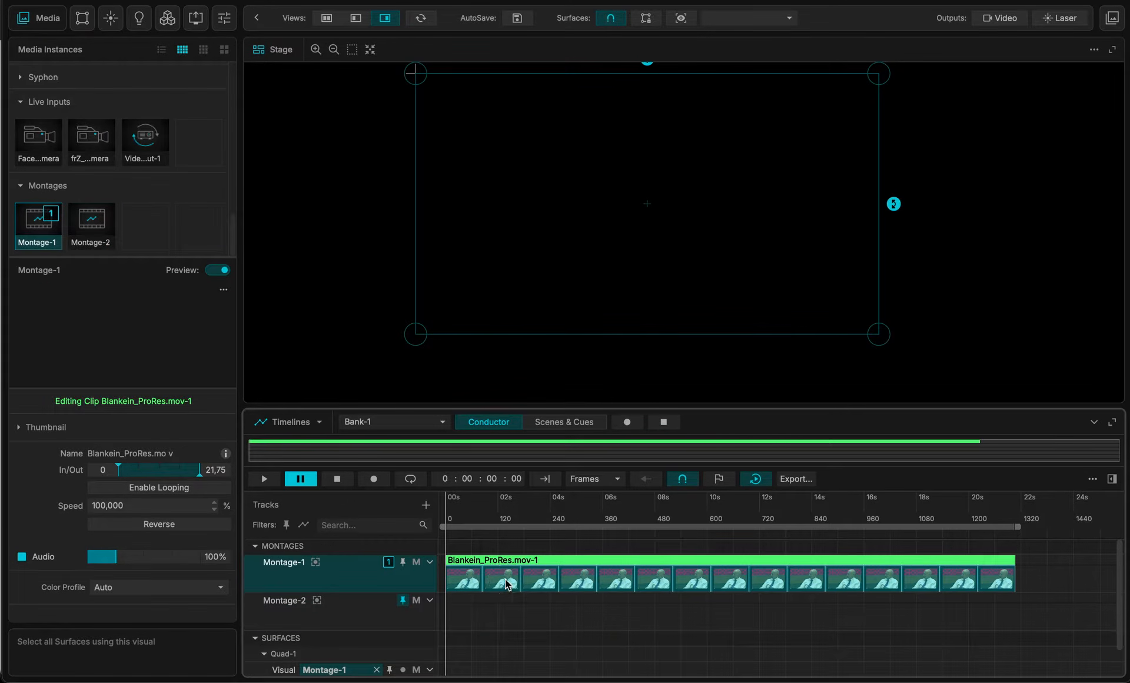
pyautogui.click(506, 580)
pyautogui.click(461, 606)
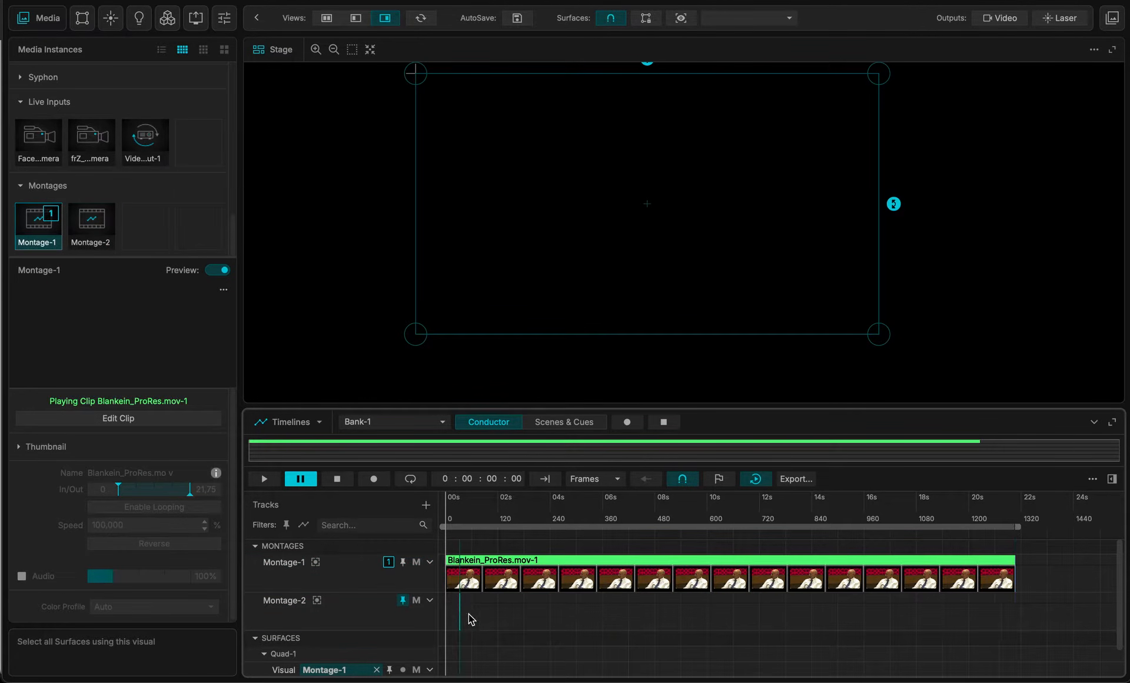
pyautogui.press('super+v')
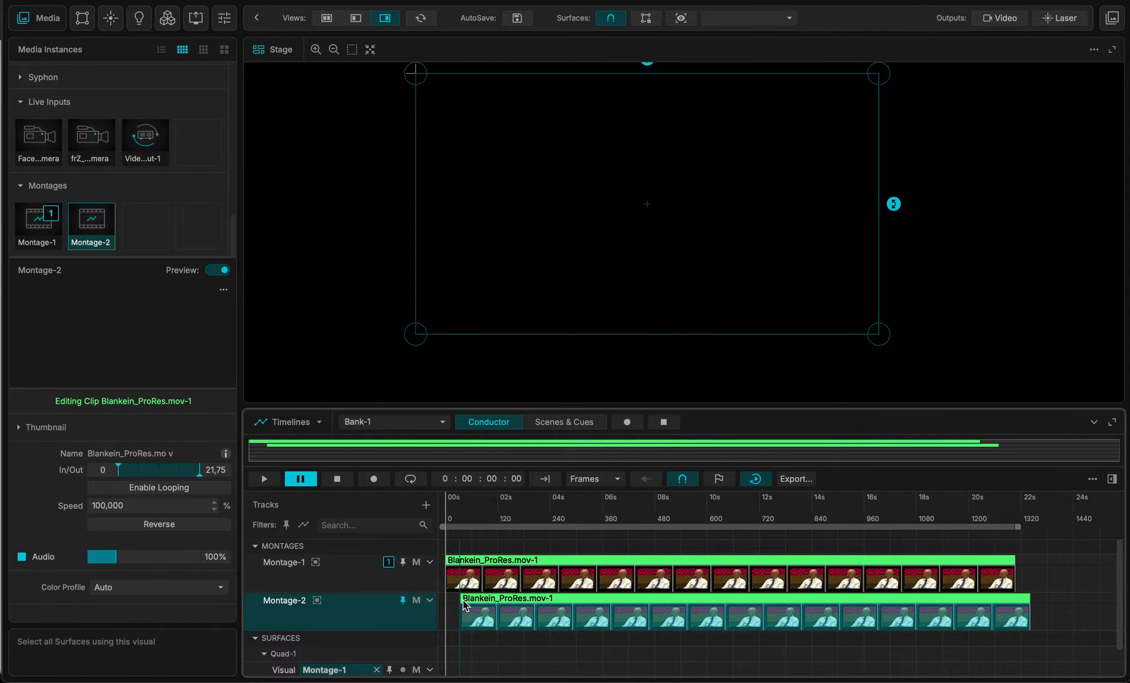
# - Trim the beginning of the copied clip on the Montage-2 track to an in point of 8,5666
pyautogui.moveTo(462, 599); pyautogui.dragTo(648, 607)
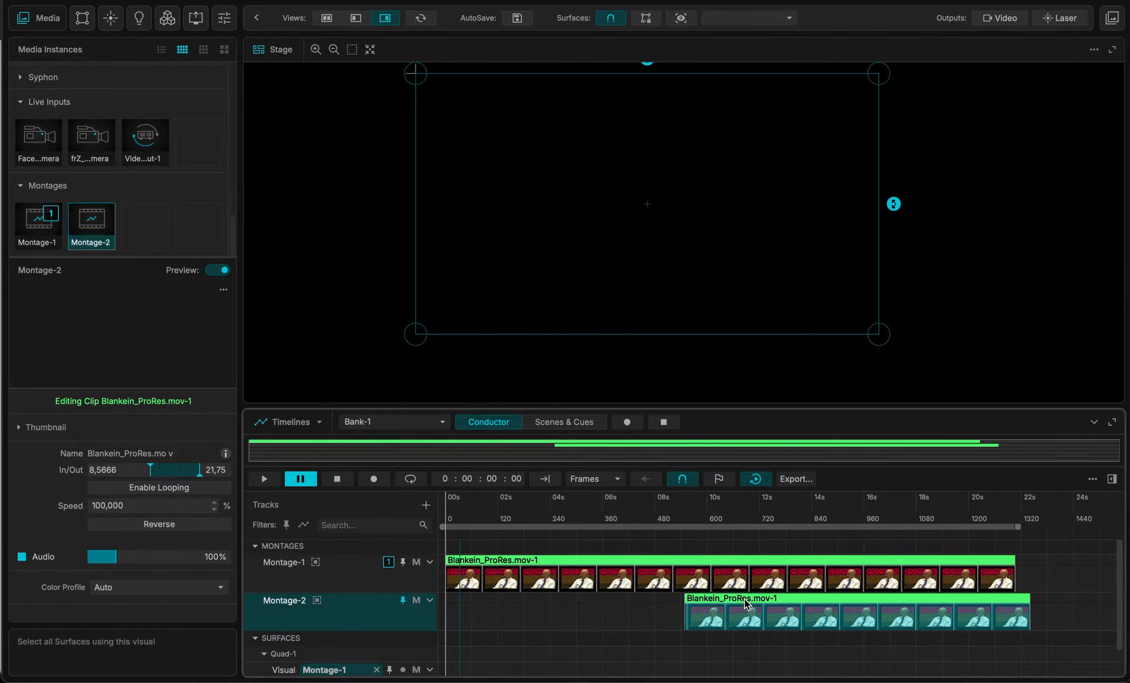
# - Move the Montage-2 clip to the timeline's start and assign Montage-2 to a duplicate of the quad placed directly beside the original
pyautogui.moveTo(744, 603); pyautogui.dragTo(504, 628)
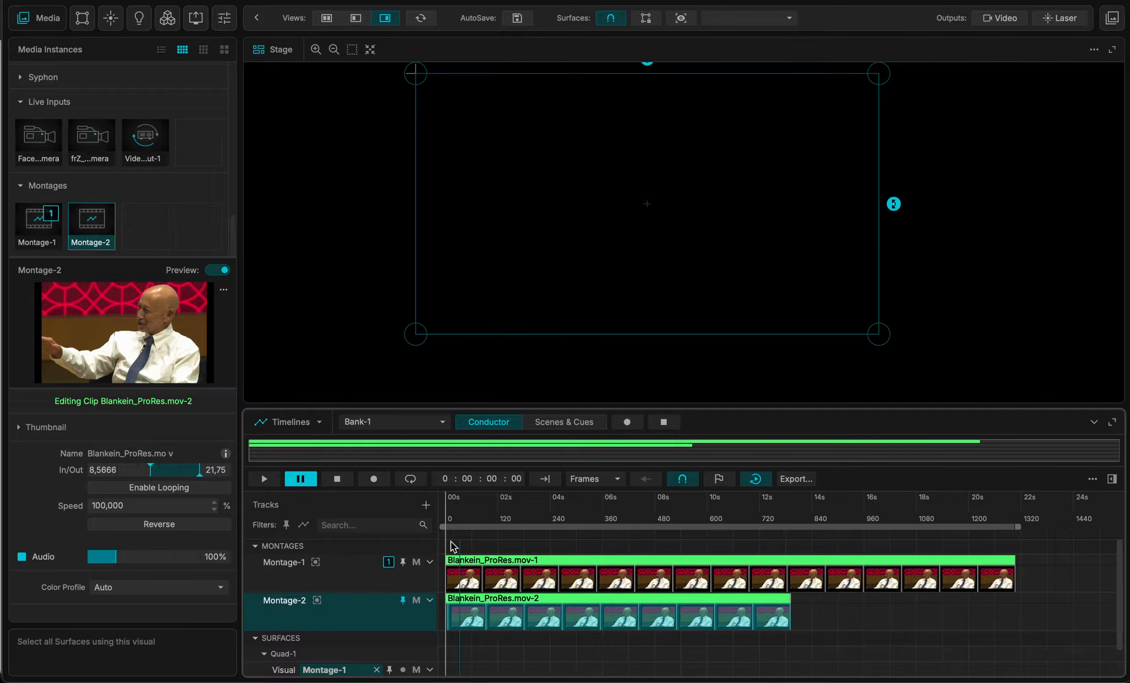
pyautogui.scroll(-3, 493, 182)
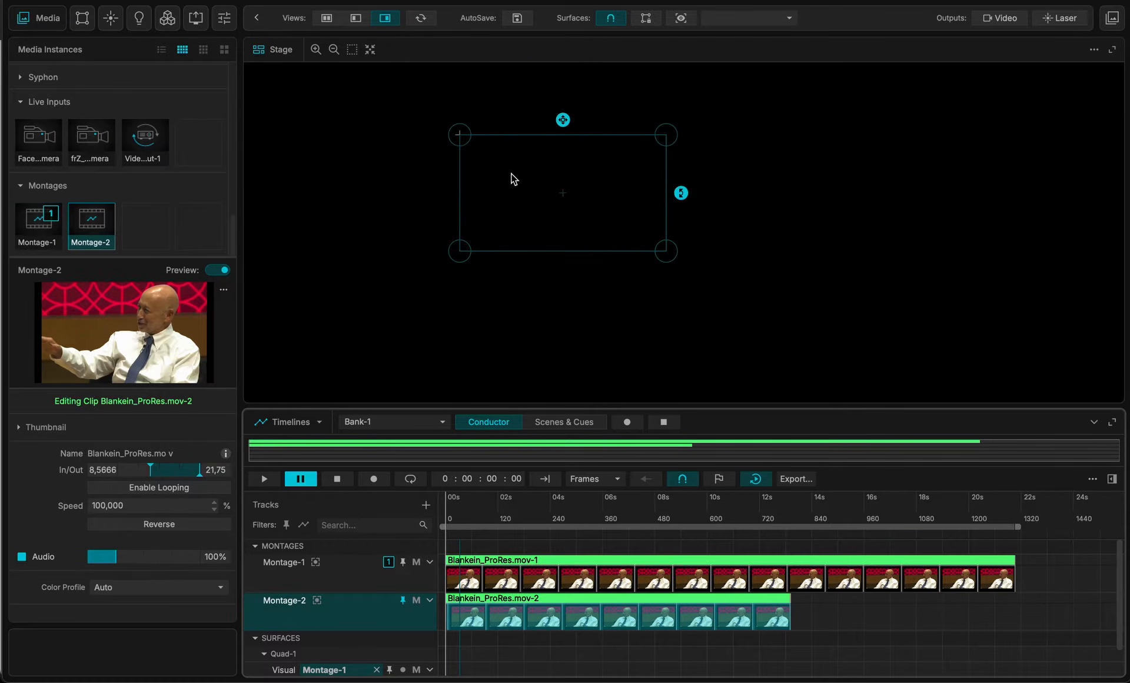
pyautogui.click(511, 173)
pyautogui.moveTo(535, 173); pyautogui.dragTo(744, 175)
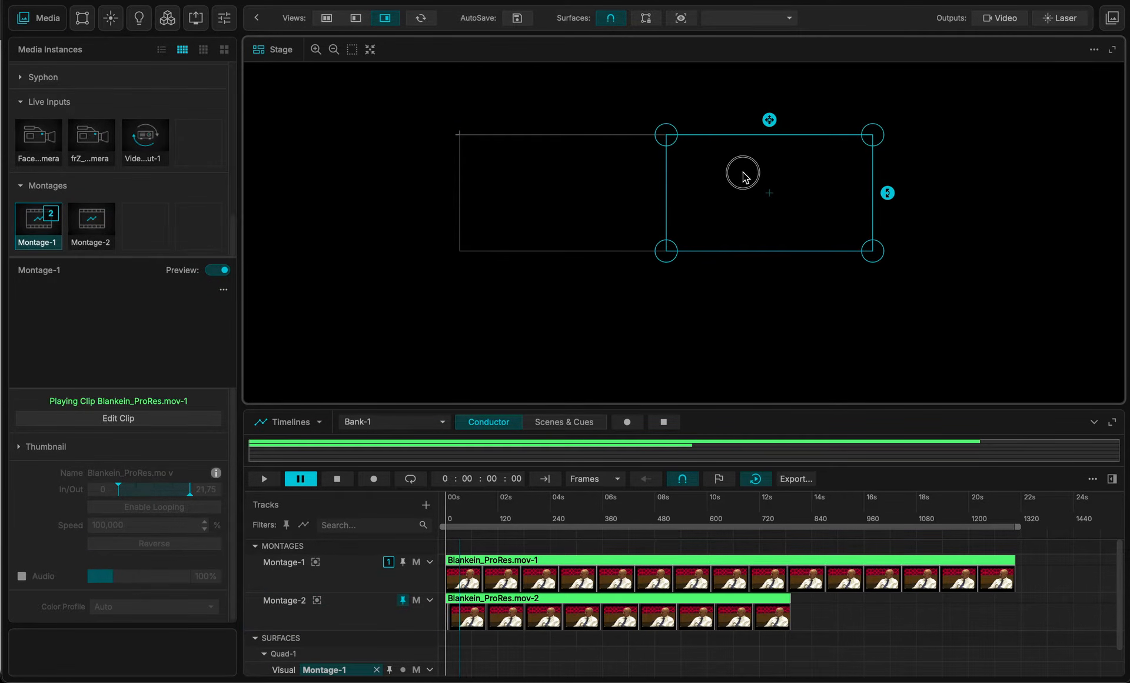
pyautogui.click(317, 600)
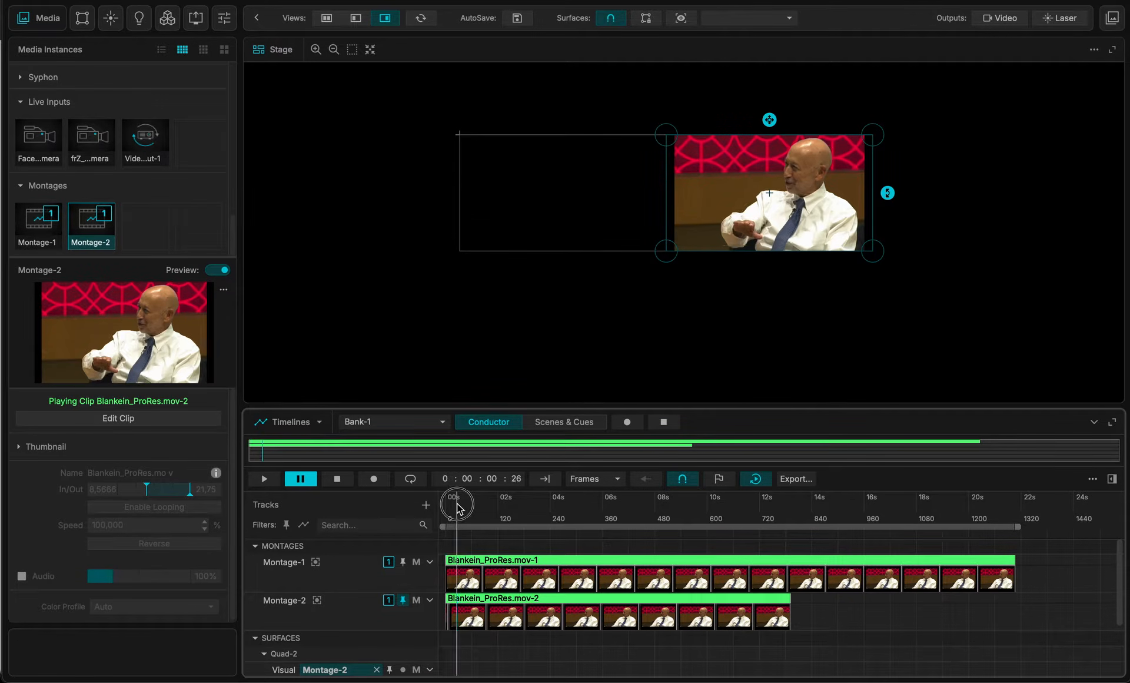
# - Preview both quads together by scrubbing and playing the timeline, and return the playhead to 3 seconds
pyautogui.moveTo(459, 504); pyautogui.dragTo(669, 503)
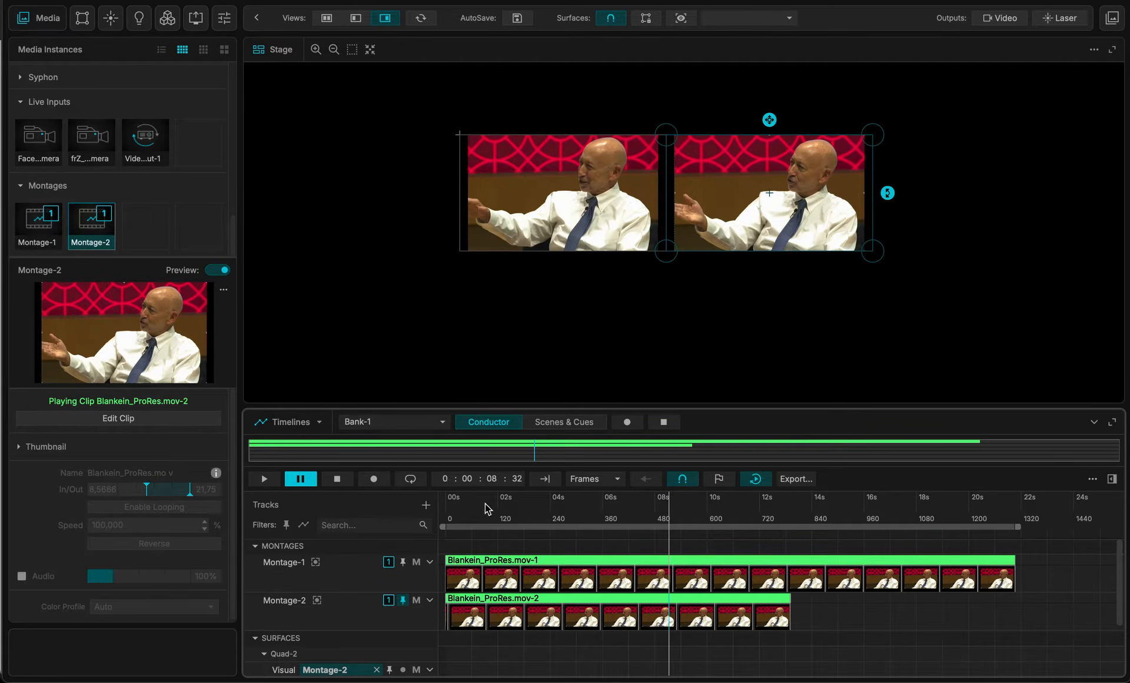
pyautogui.press('space')
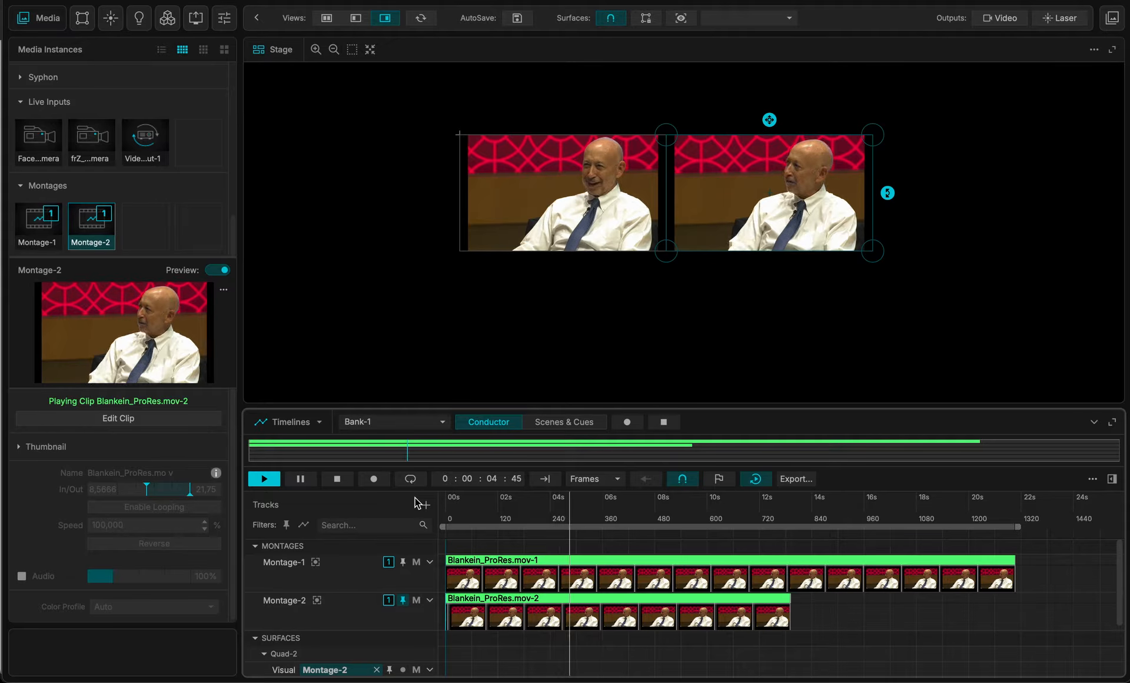
pyautogui.press('space')
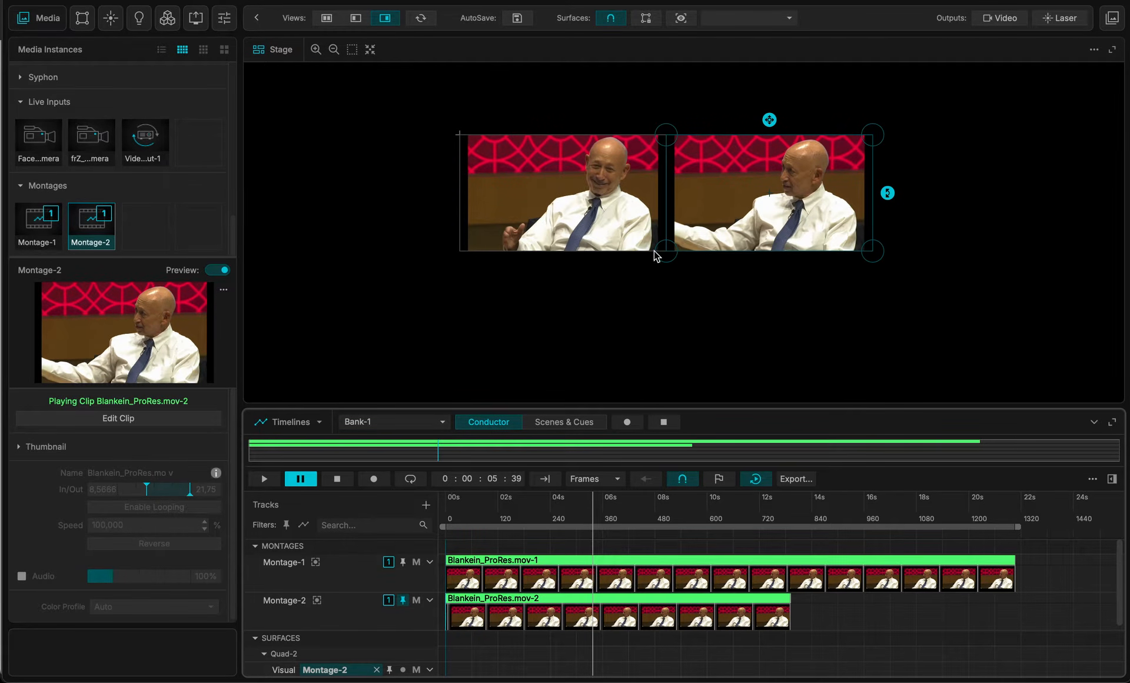
pyautogui.scroll(3, 658, 211)
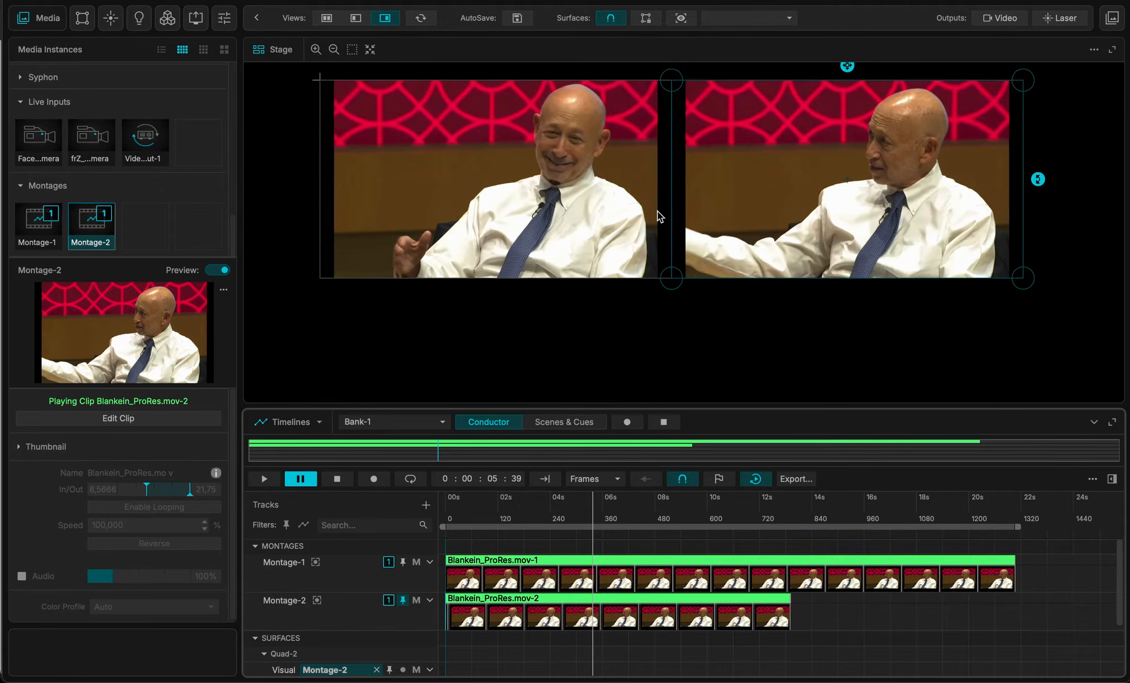
pyautogui.scroll(1, 510, 352)
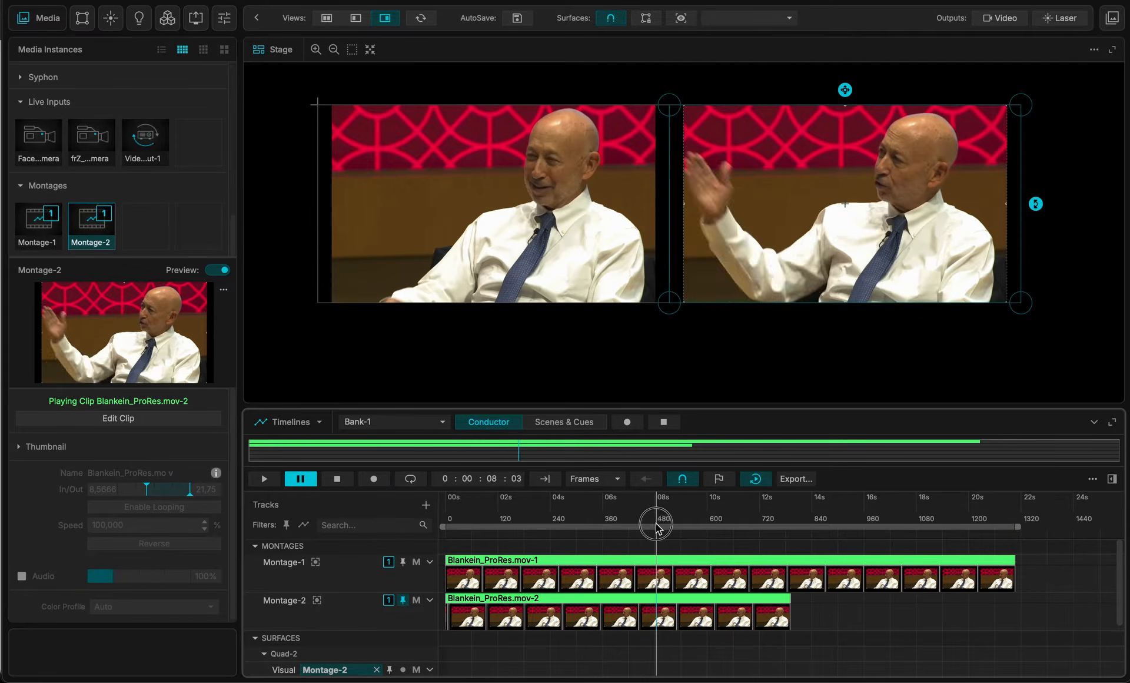
pyautogui.click(524, 507)
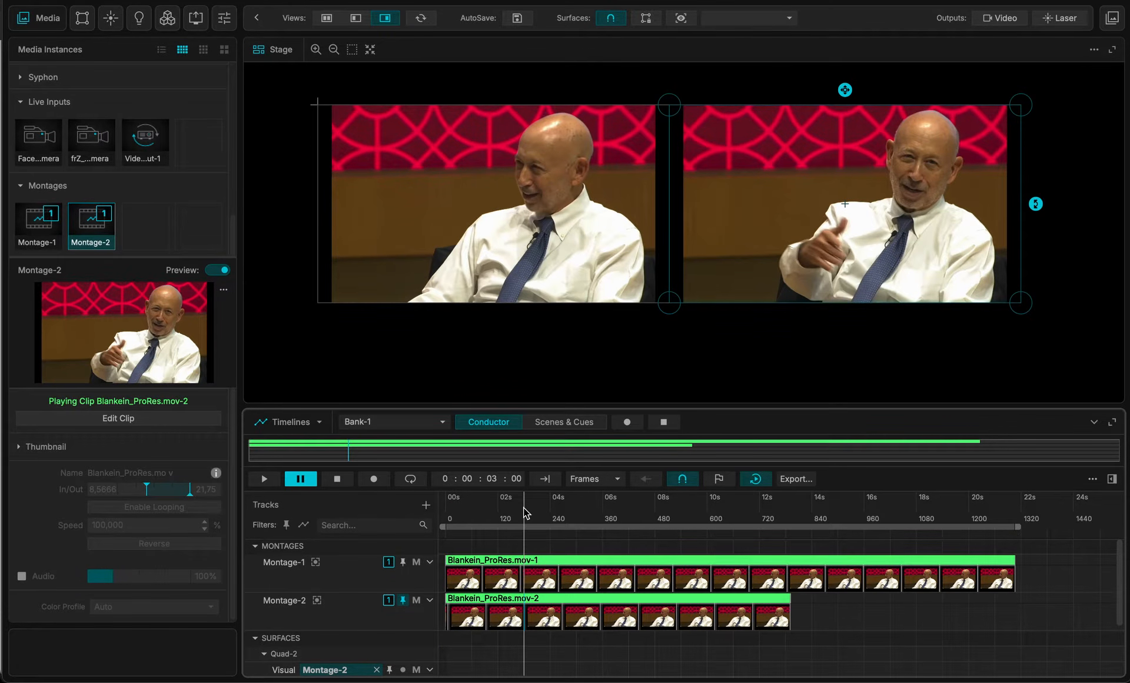
# - Delete the Montage-2 track and trim the end of the Montage-1 clip to an out point of 5,9666
pyautogui.click(282, 601)
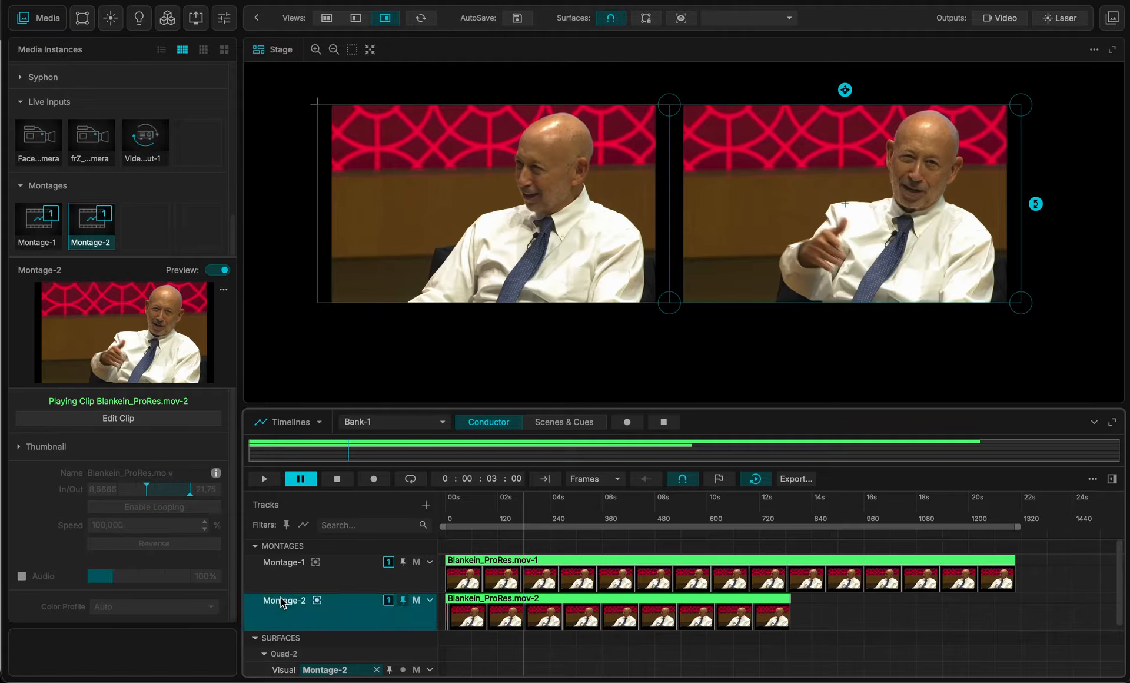
pyautogui.press('Delete')
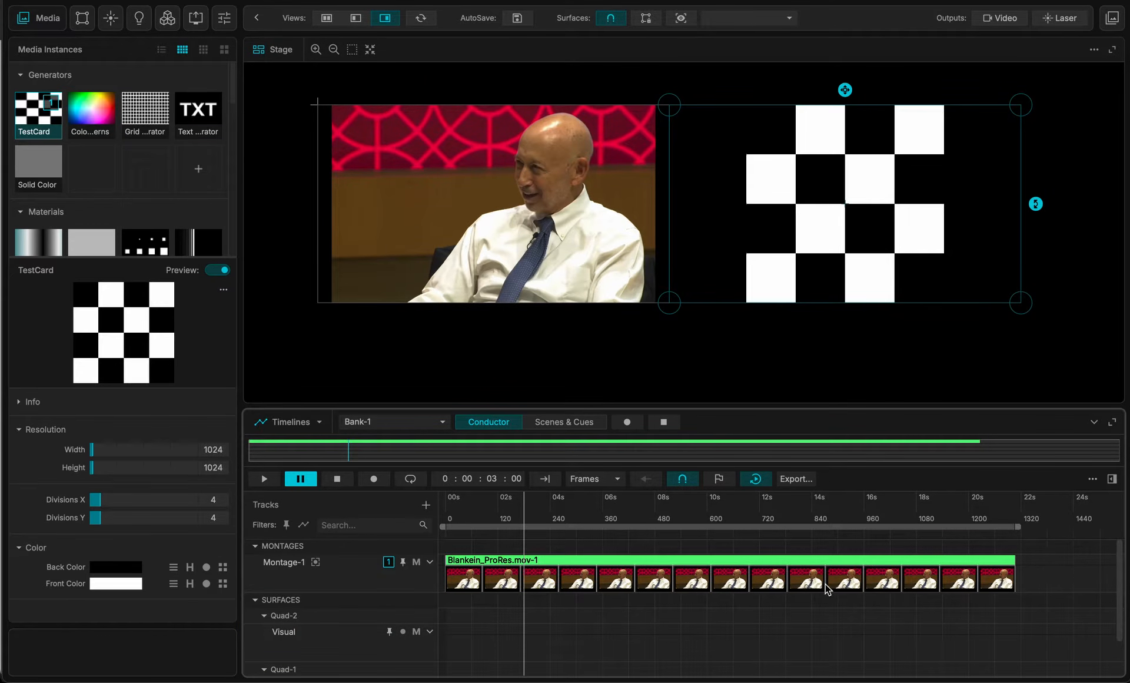
pyautogui.moveTo(1014, 567); pyautogui.dragTo(600, 567)
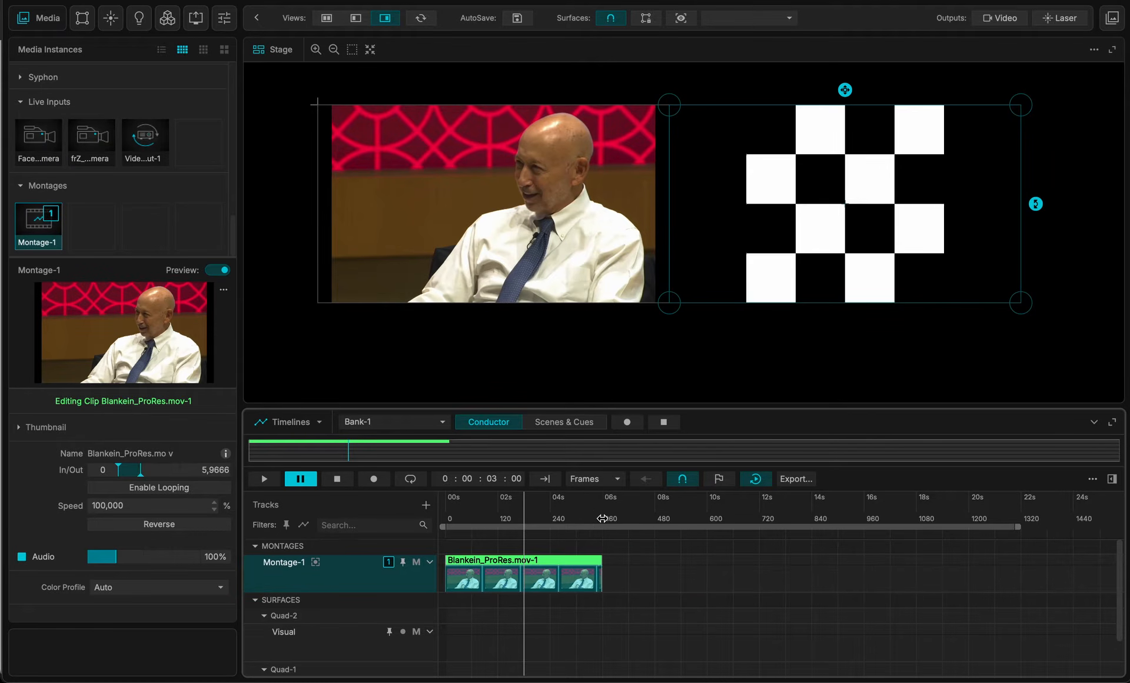
# - Increase the height of the Montage-1 track and generate preview thumbnails for each frame of its clip
pyautogui.scroll(3, 513, 532)
pyautogui.hscroll(-5, 513, 532)
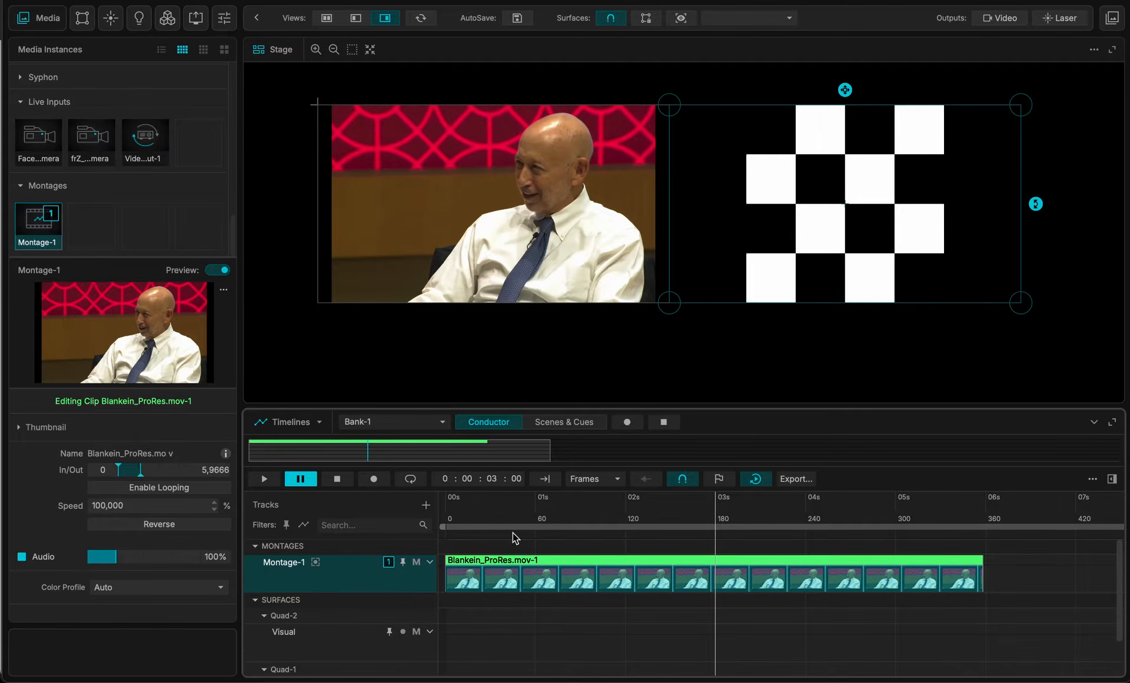
pyautogui.click(295, 591)
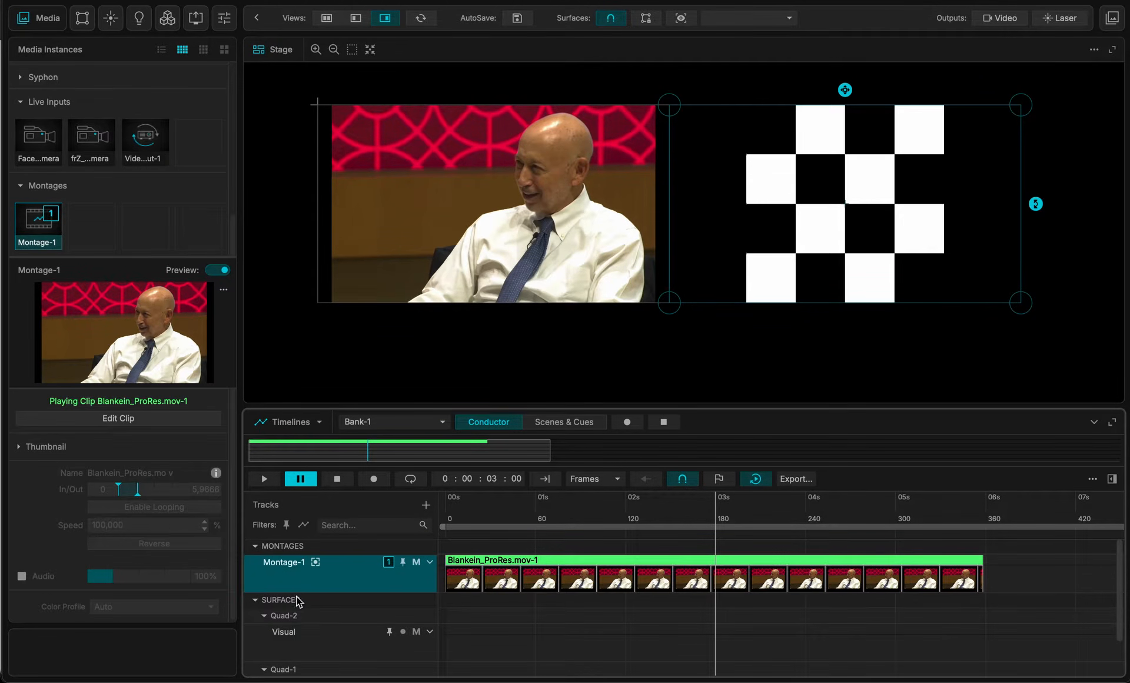
pyautogui.moveTo(297, 592)
pyautogui.mouseDown()
pyautogui.moveTo(297, 630)
pyautogui.moveTo(296, 612)
pyautogui.mouseUp()
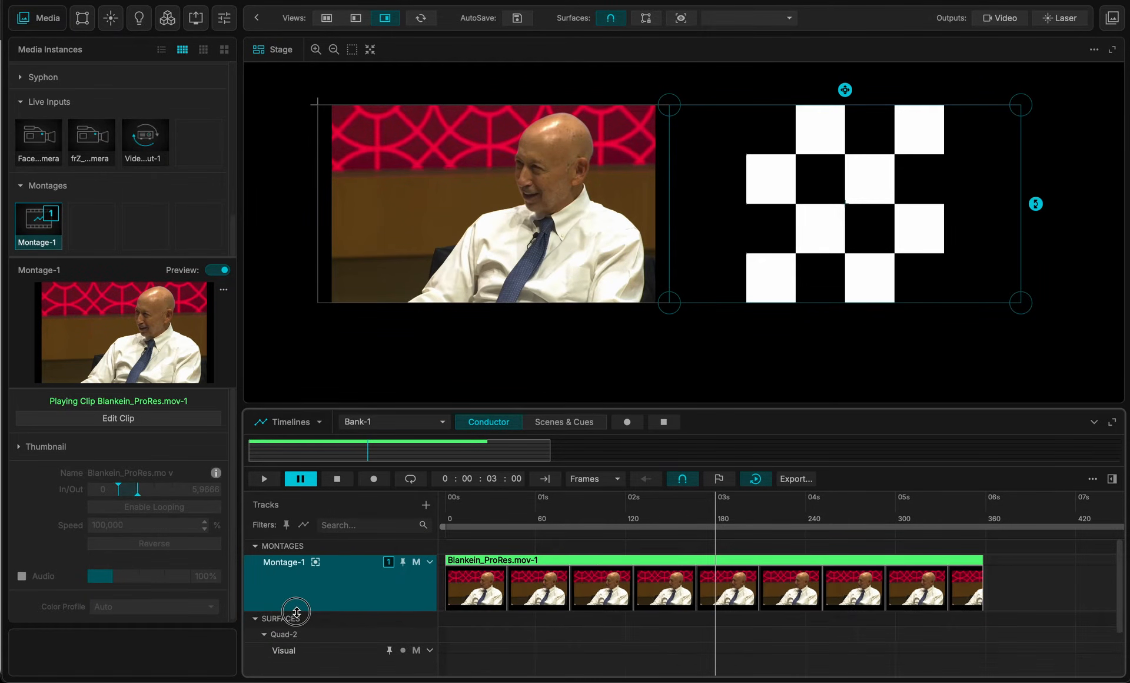
pyautogui.click(481, 564)
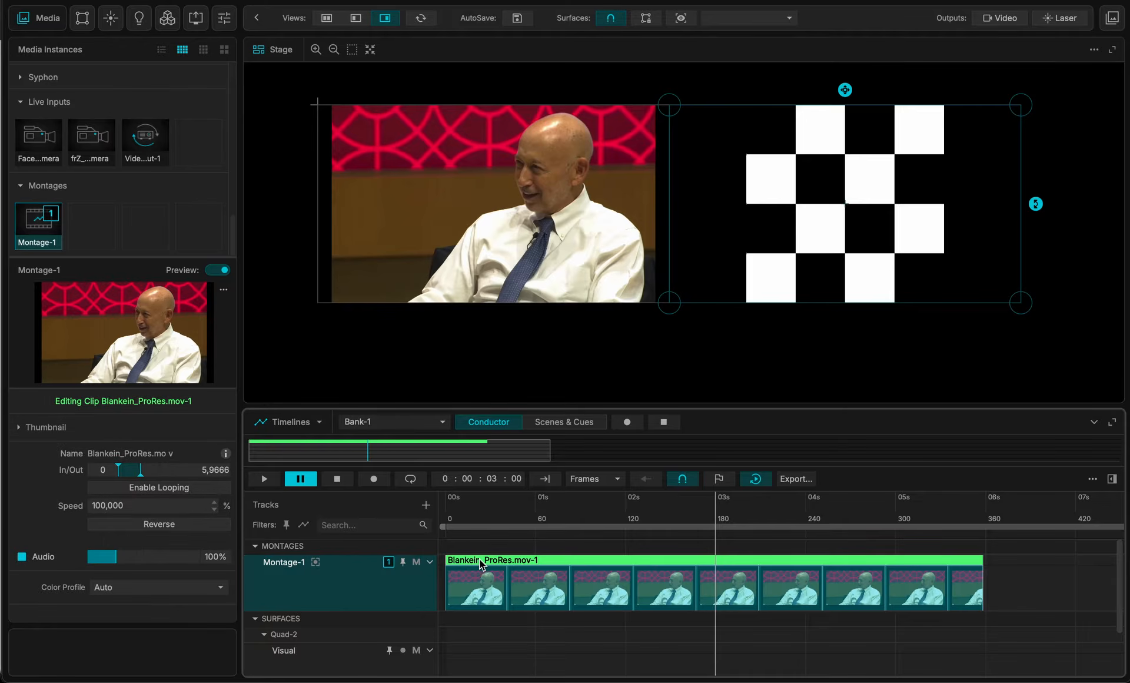
pyautogui.rightClick(482, 564)
pyautogui.moveTo(550, 400)
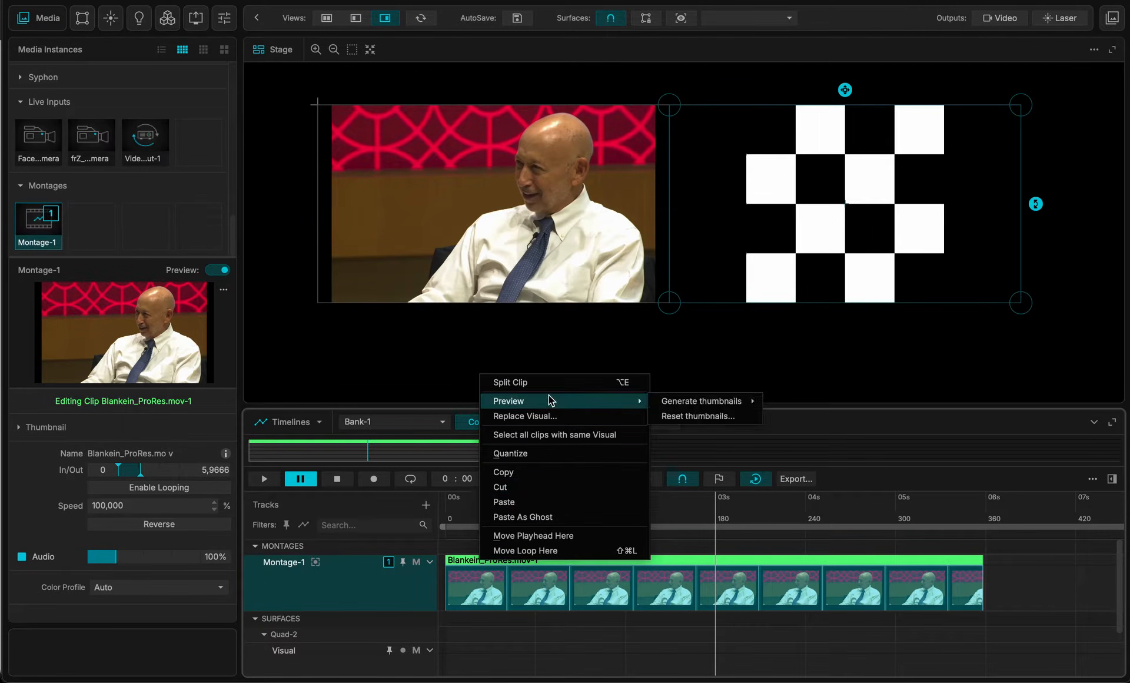
pyautogui.moveTo(709, 407)
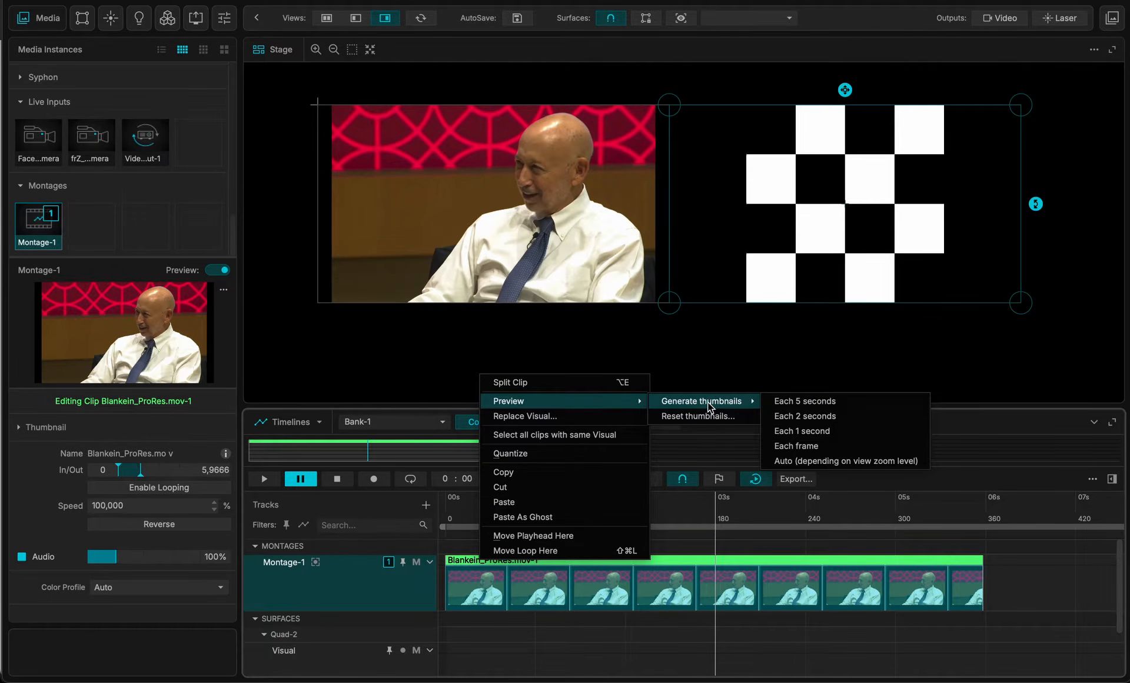
pyautogui.click(804, 447)
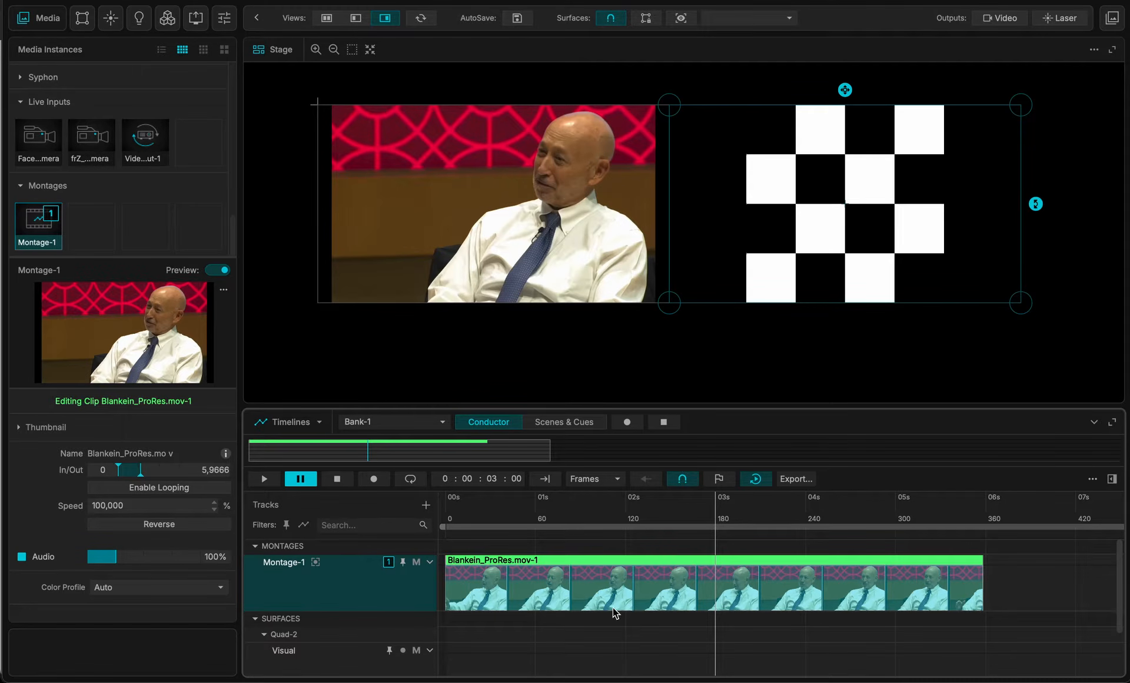
# - Reduce the Montage-1 track height and examine the clip's thumbnails at several timeline zoom levels and playhead positions
pyautogui.scroll(5, 614, 612)
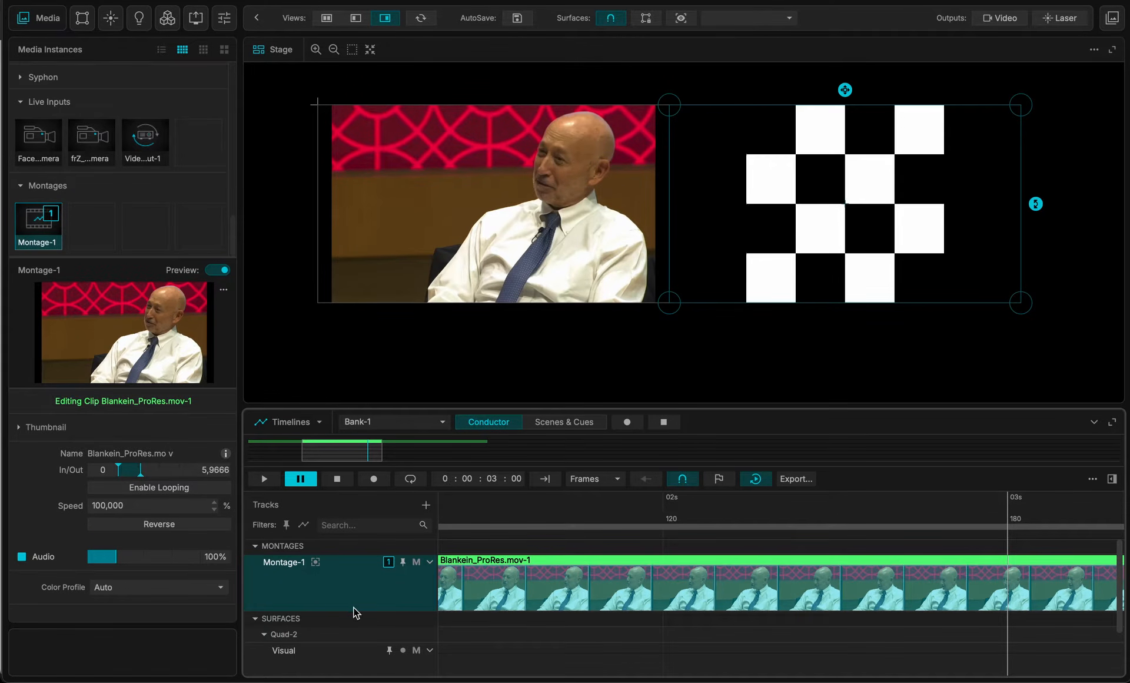
pyautogui.moveTo(346, 610); pyautogui.dragTo(345, 581)
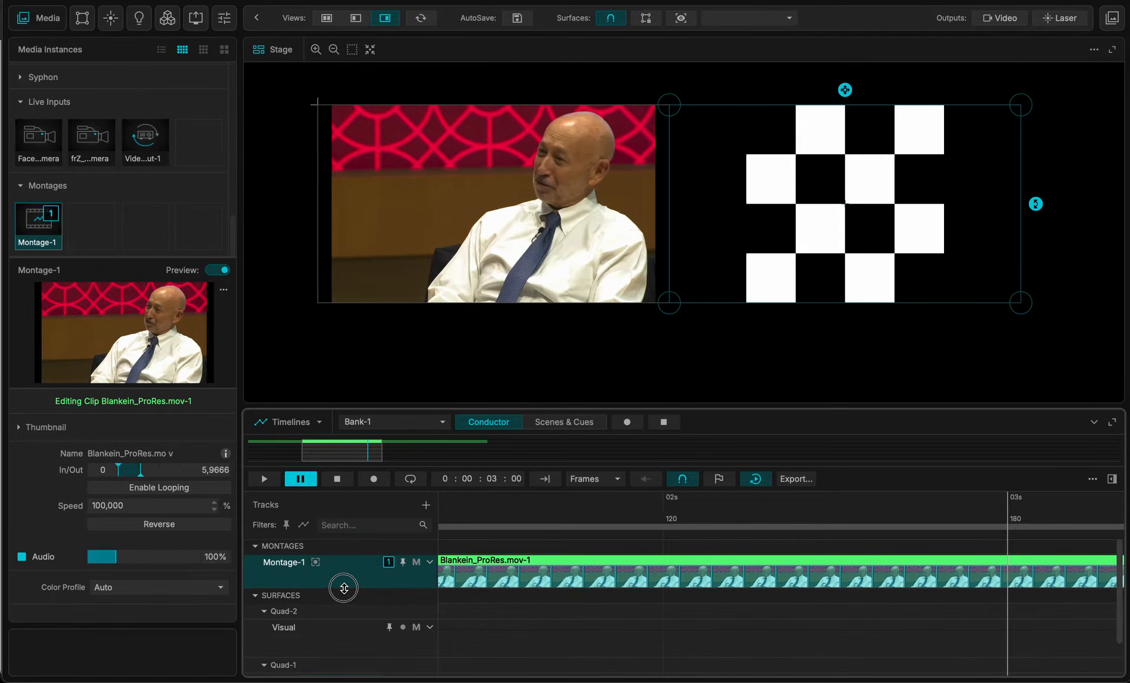
pyautogui.click(566, 518)
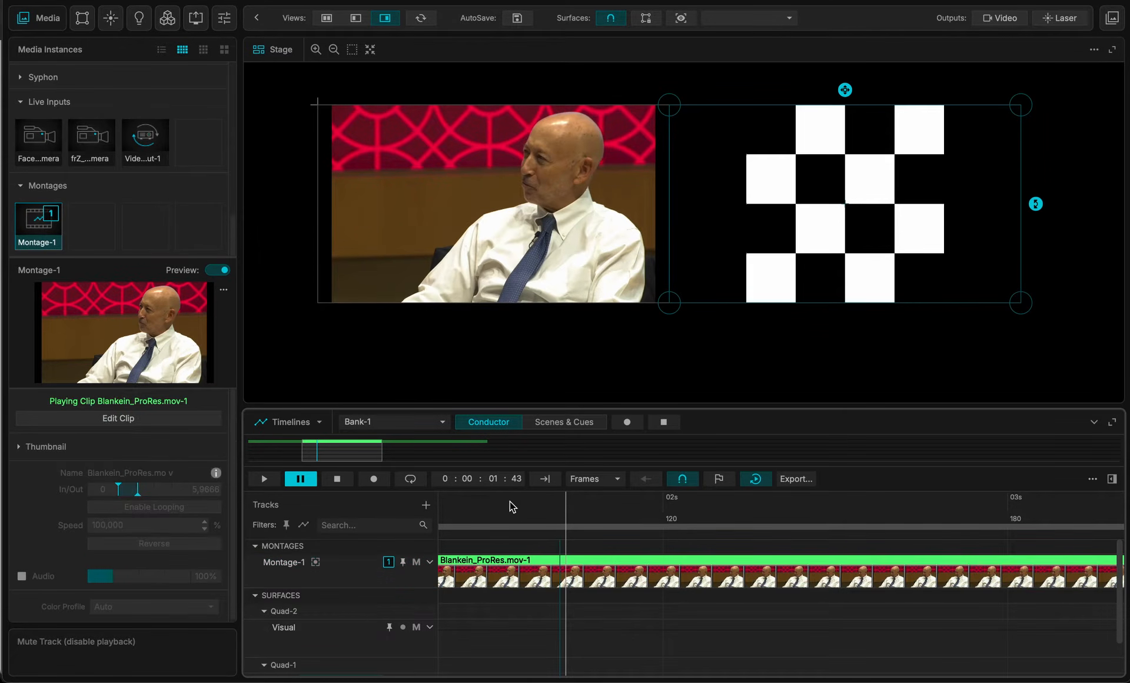
pyautogui.click(1004, 506)
pyautogui.scroll(-6, 971, 562)
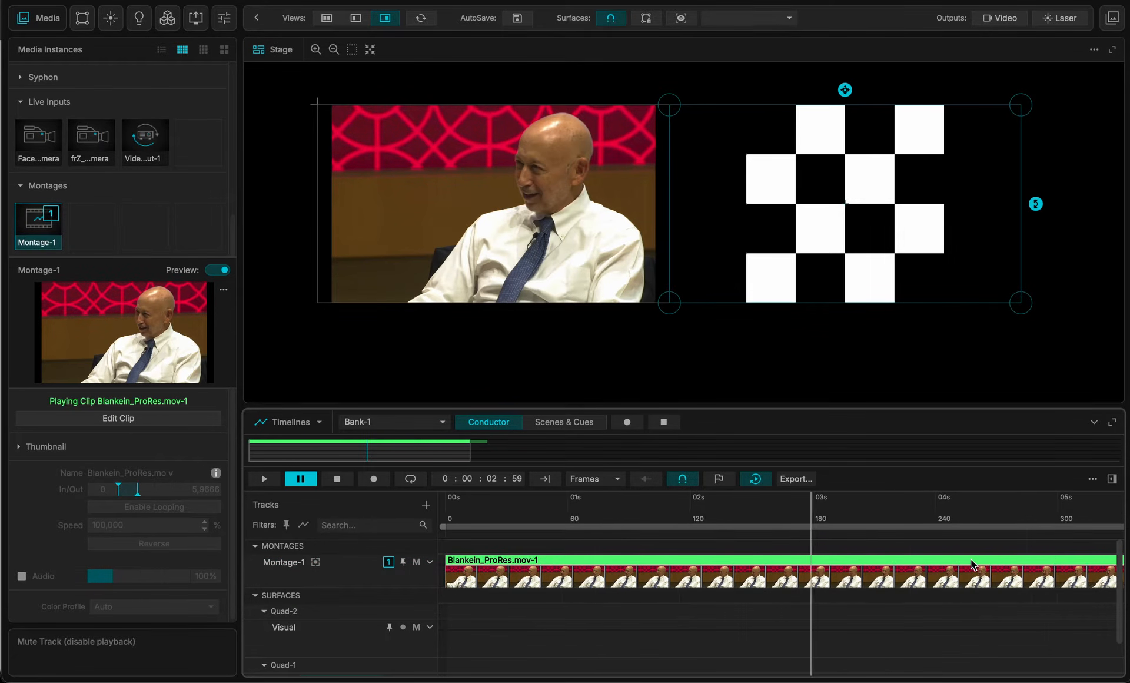
pyautogui.scroll(6, 969, 559)
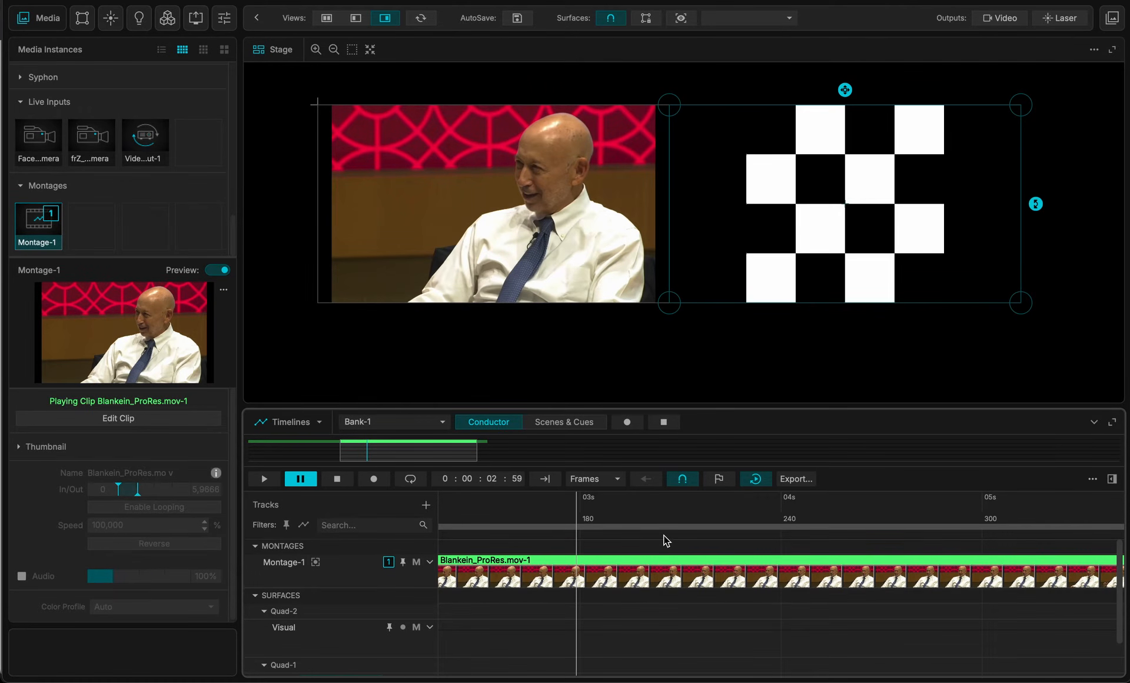
pyautogui.scroll(5, 662, 535)
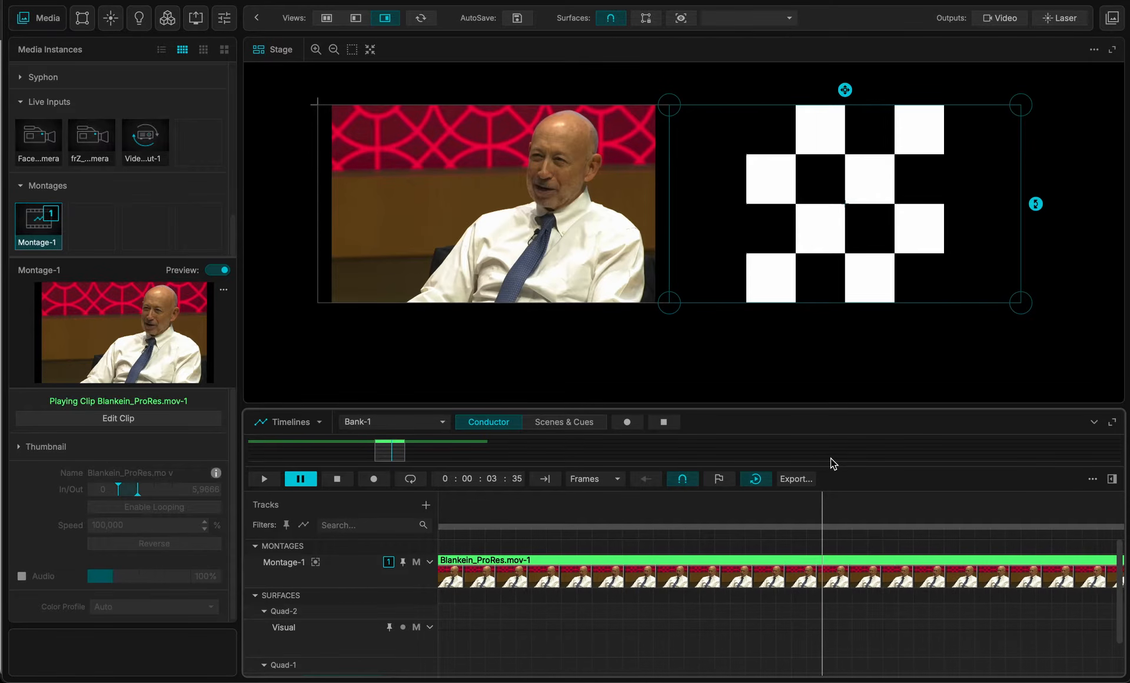
pyautogui.scroll(-2, 830, 457)
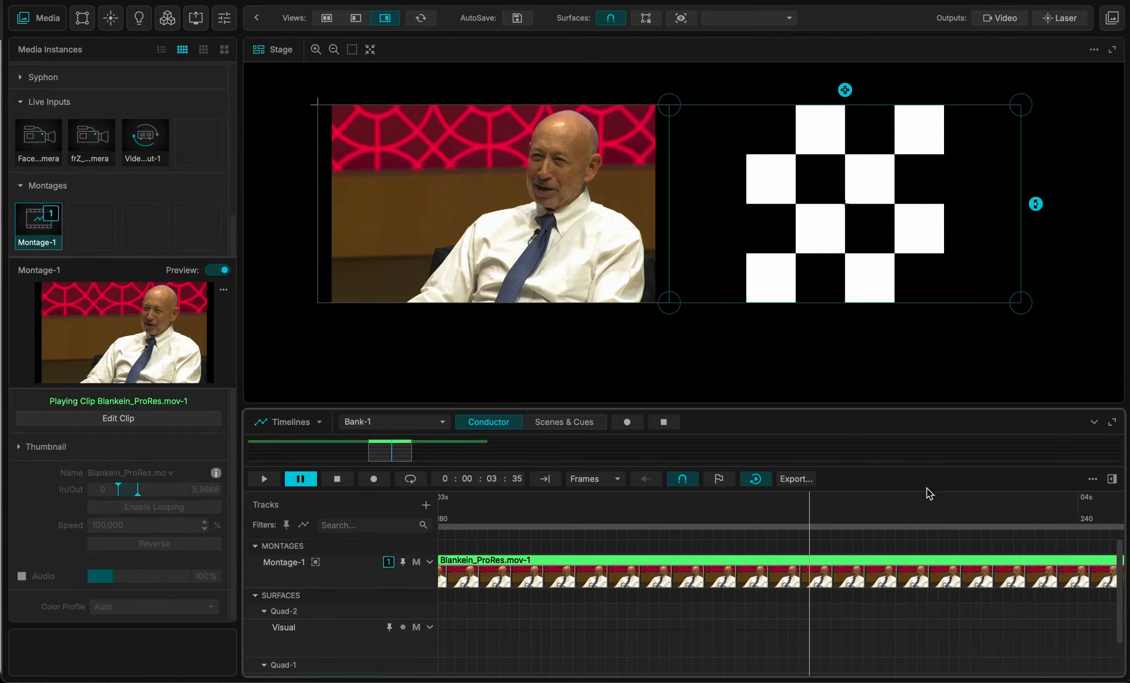
pyautogui.moveTo(924, 513); pyautogui.dragTo(519, 529)
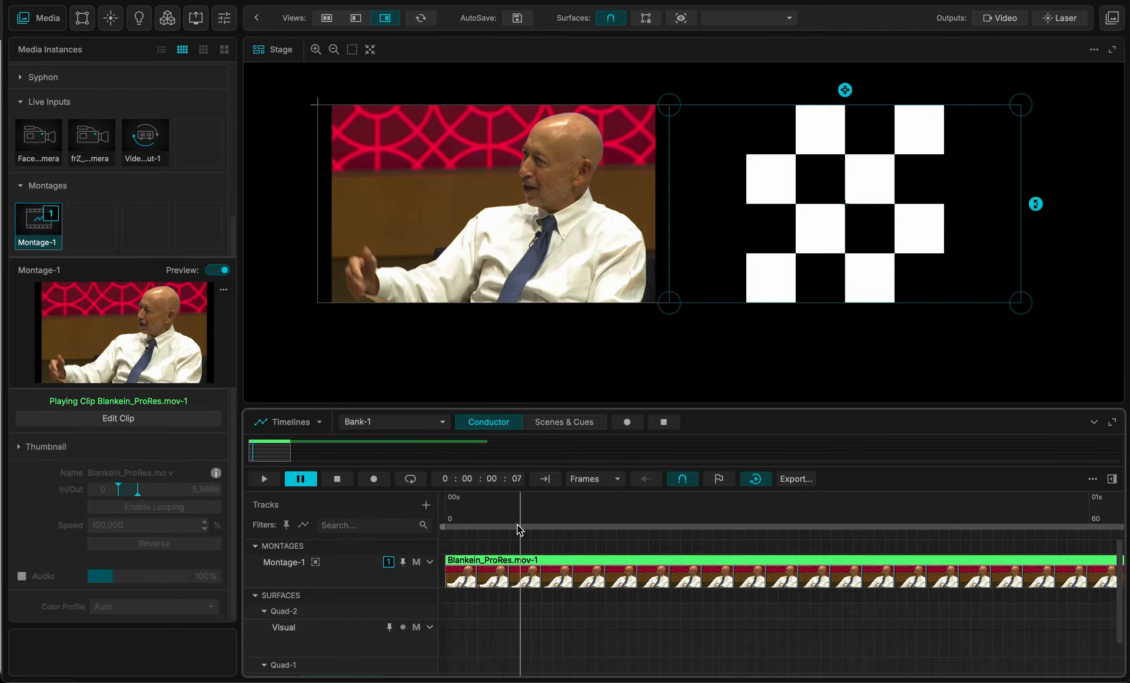
pyautogui.scroll(-3, 556, 514)
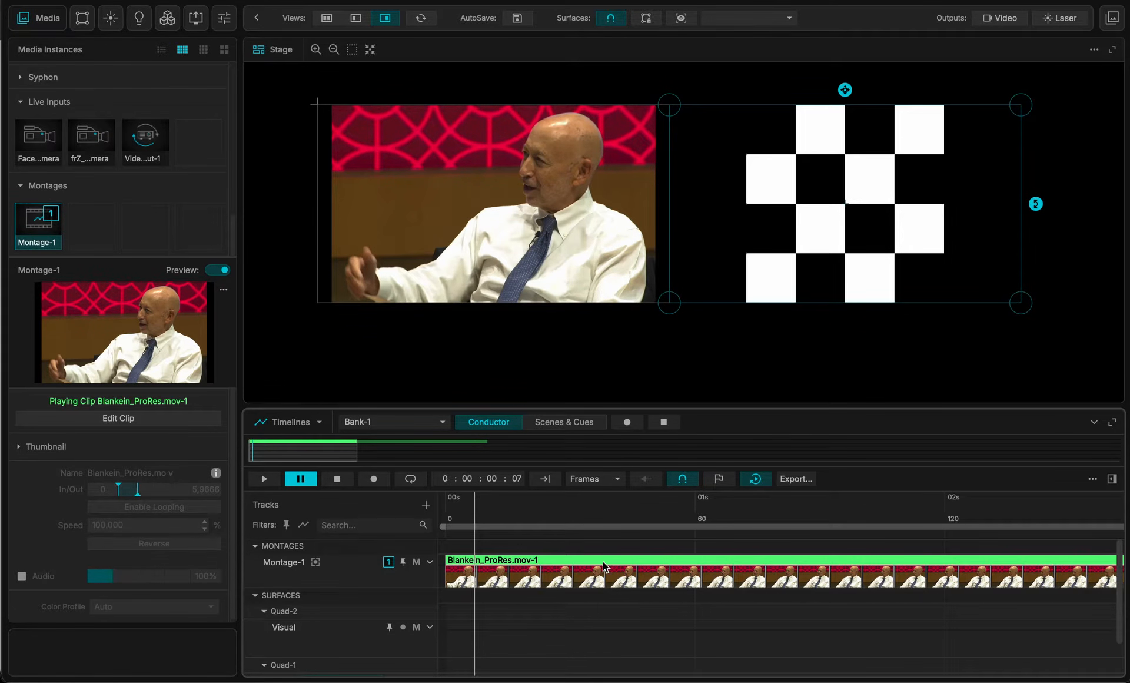
pyautogui.scroll(-2, 603, 560)
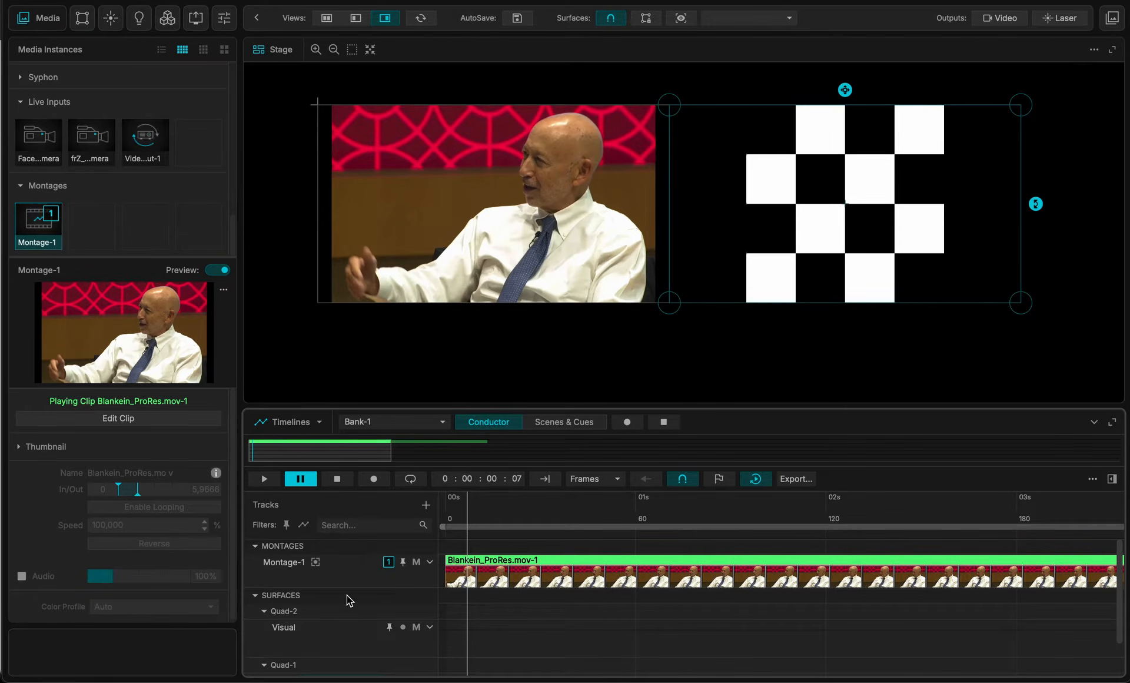
# - Enlarge the Montage-1 track height again and briefly play the clip from 0:00:00:12 to compare its thumbnails with the stage
pyautogui.moveTo(339, 589); pyautogui.dragTo(347, 614)
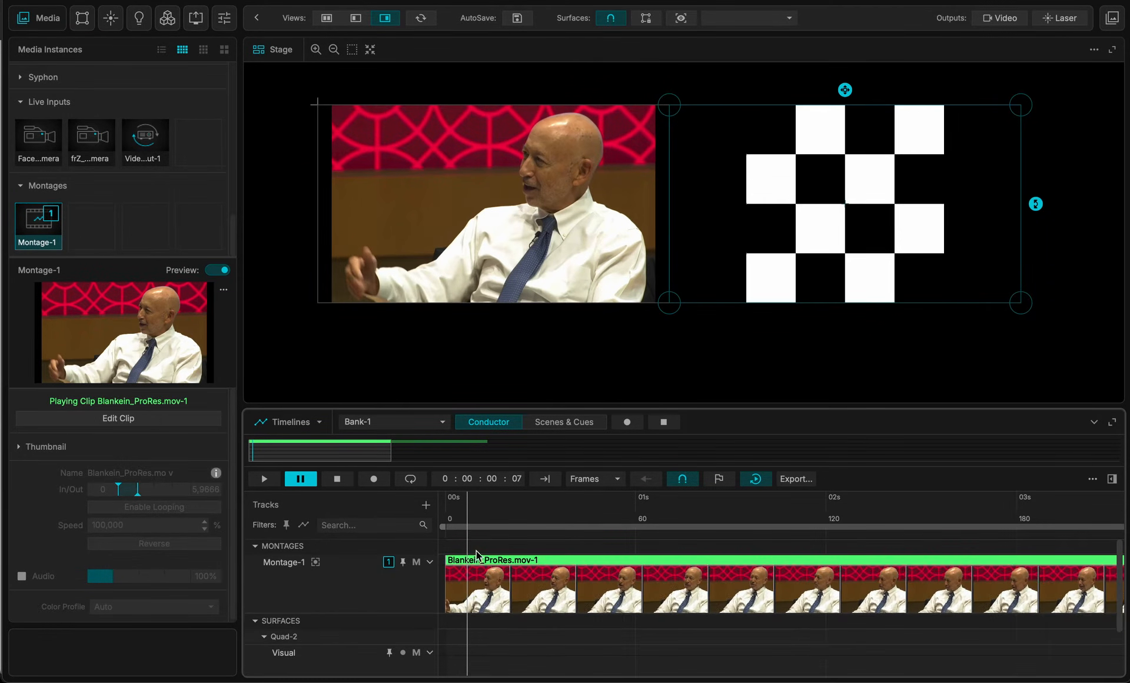
pyautogui.click(481, 518)
pyautogui.press('space')
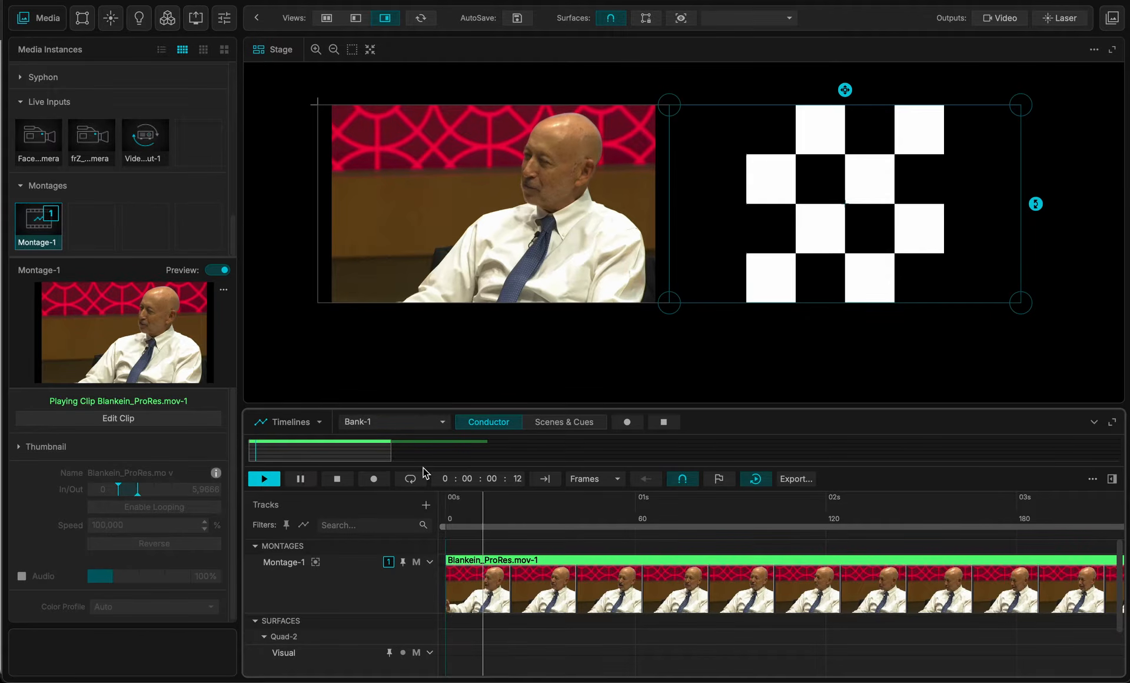
pyautogui.press('space')
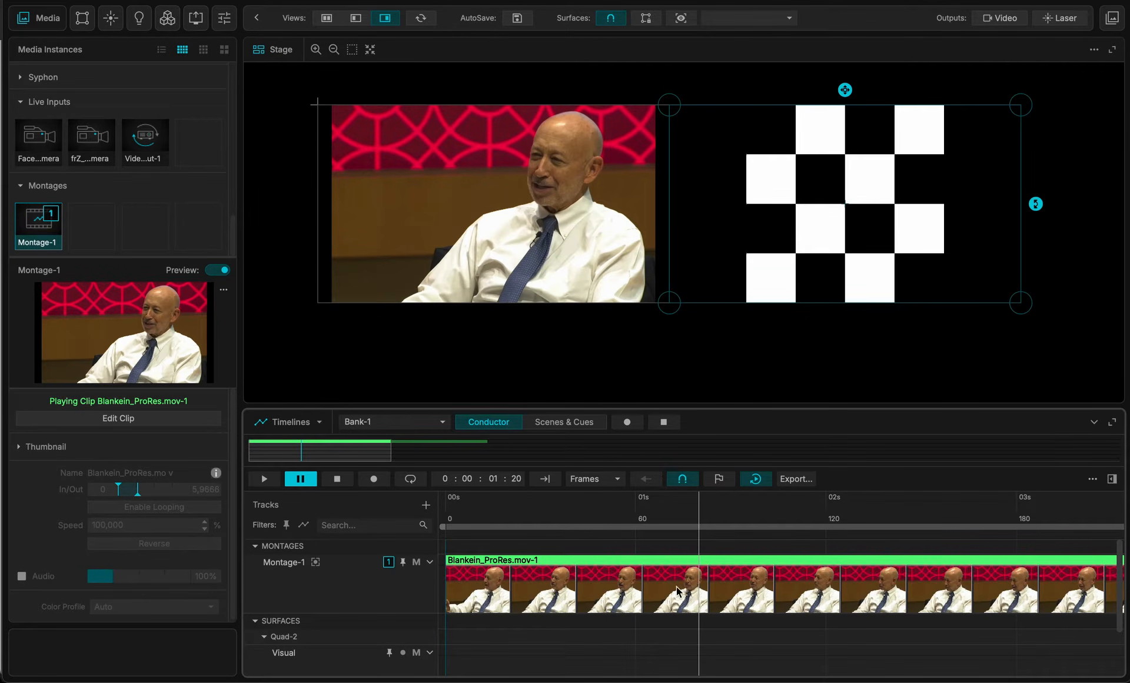
# - Split the Montage-1 clip at 0:00:01:10 and delete the part after the split
pyautogui.moveTo(701, 513); pyautogui.dragTo(669, 513)
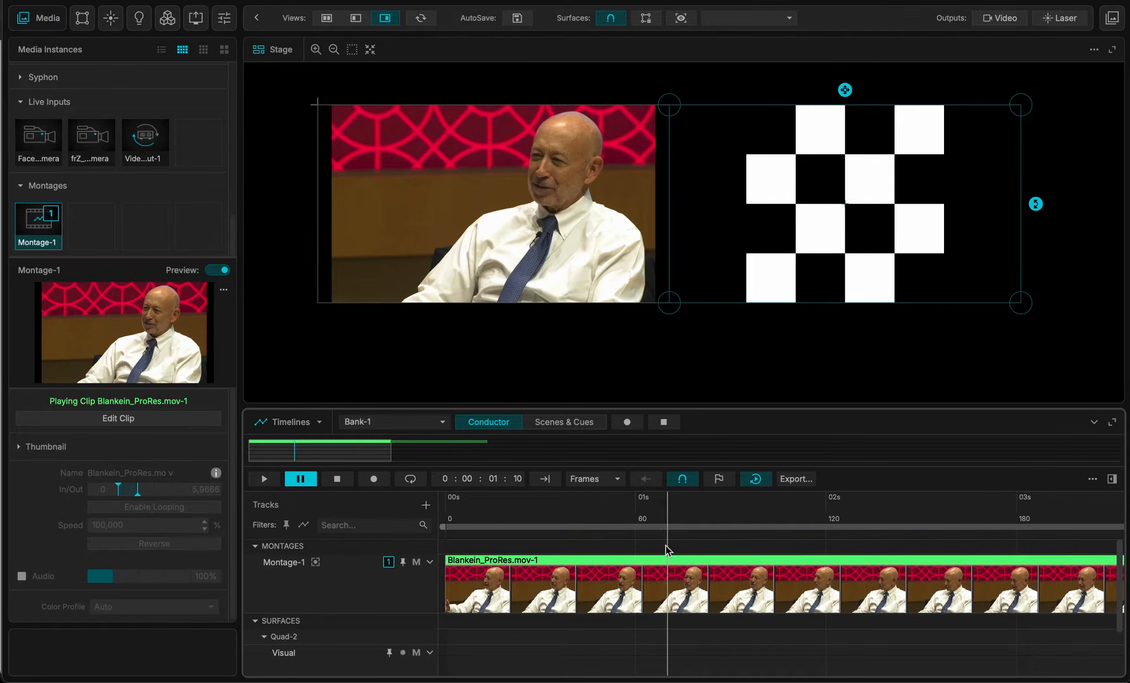
pyautogui.click(669, 562)
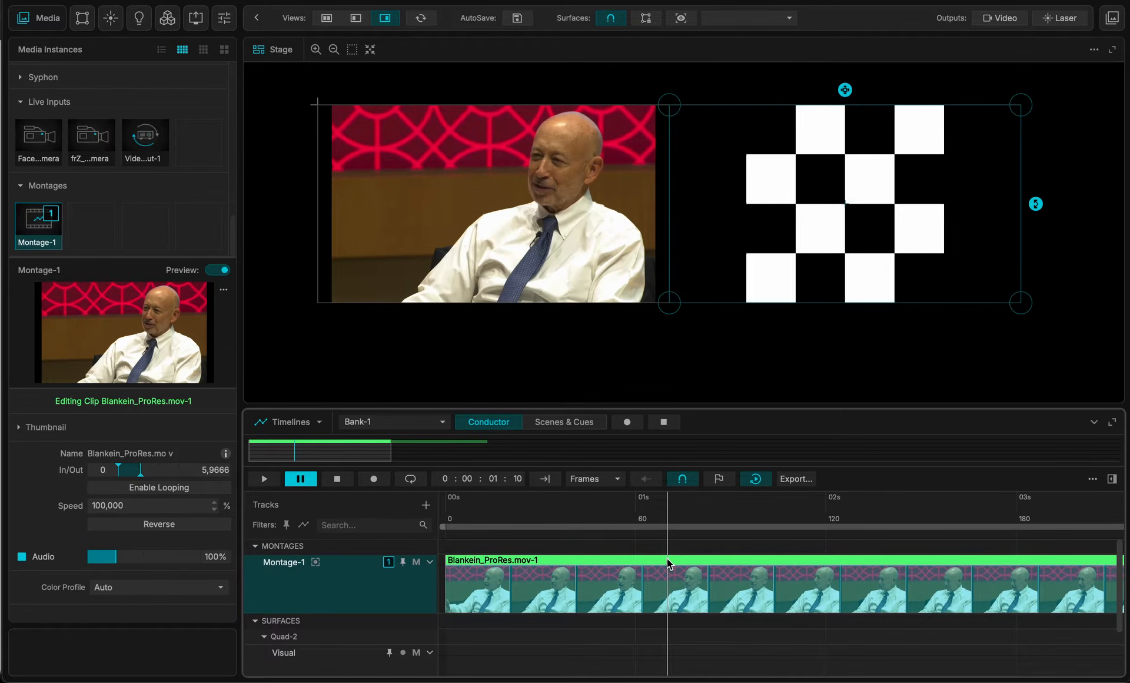
pyautogui.rightClick(668, 562)
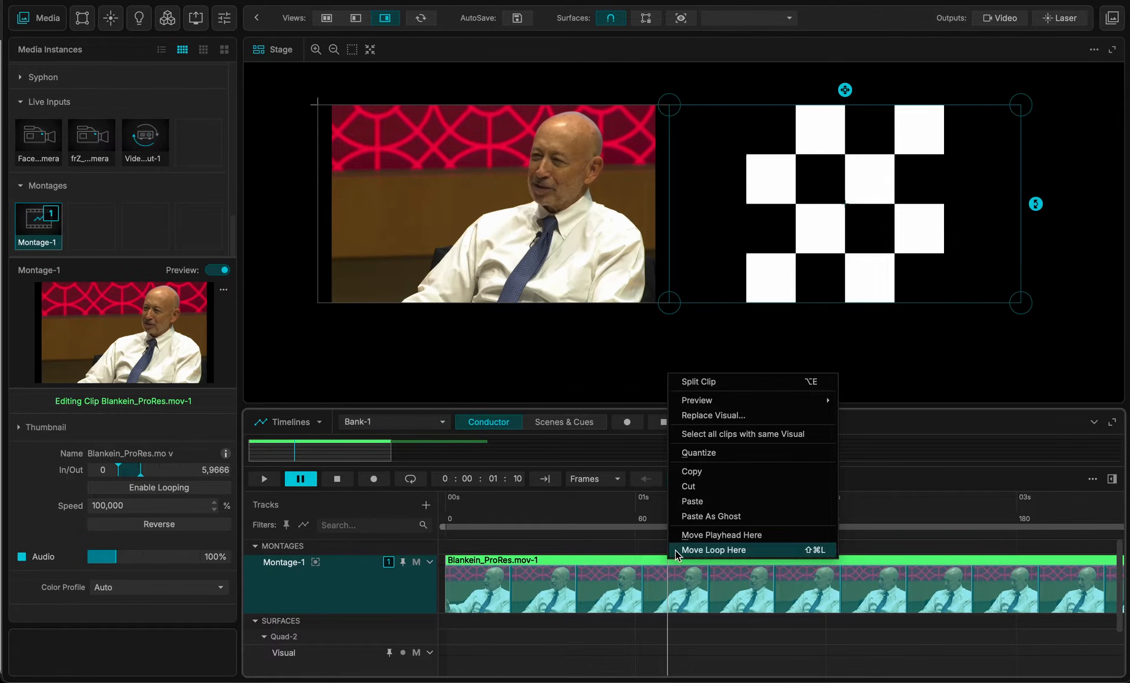
pyautogui.click(700, 383)
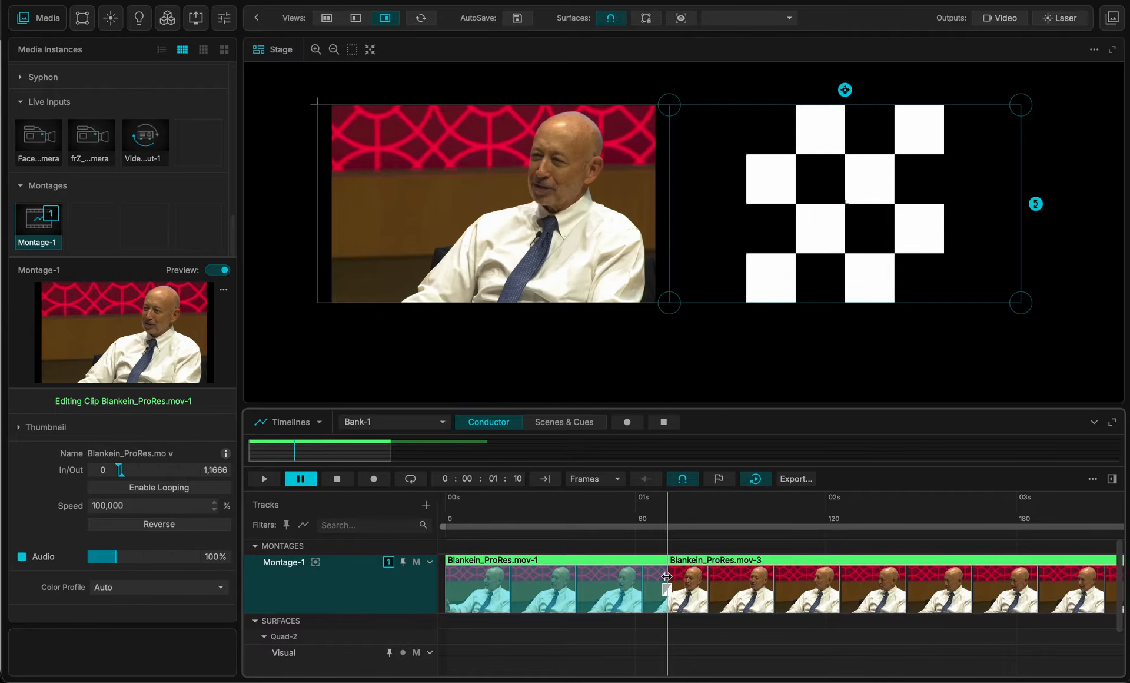
pyautogui.click(684, 562)
pyautogui.press('Delete')
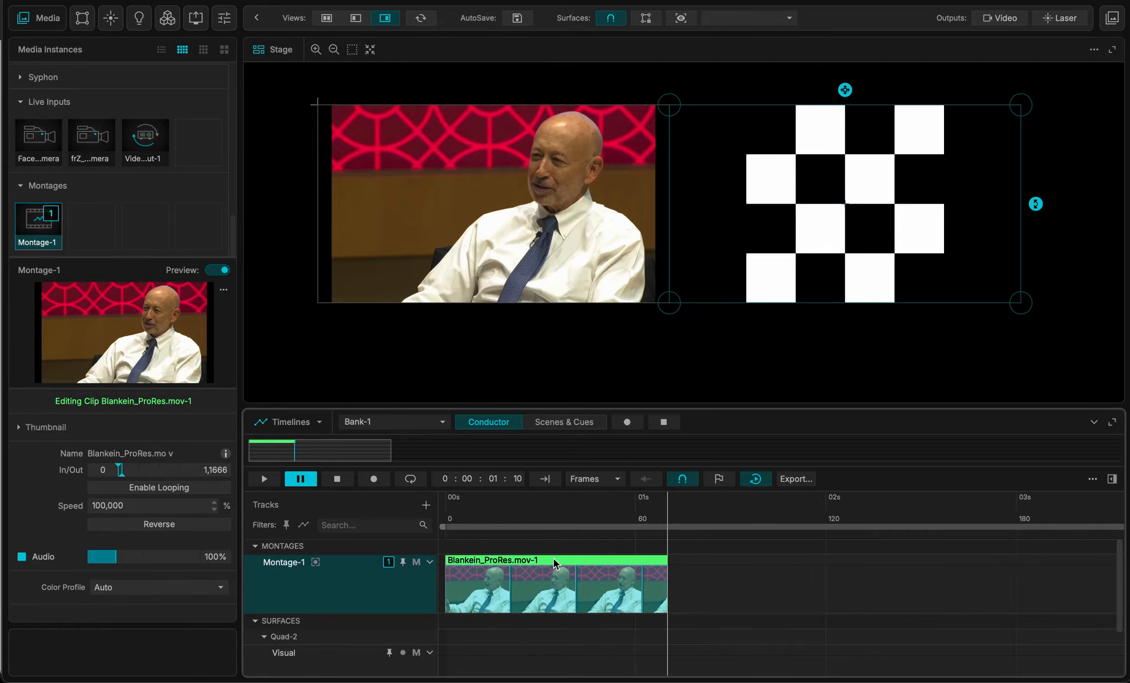
# - Duplicate the remaining clip four times along the Montage-1 track and play the repeated sequence from the start
pyautogui.press('super+d')
pyautogui.press('super+d')
pyautogui.press('super+d')
pyautogui.press('super+d')
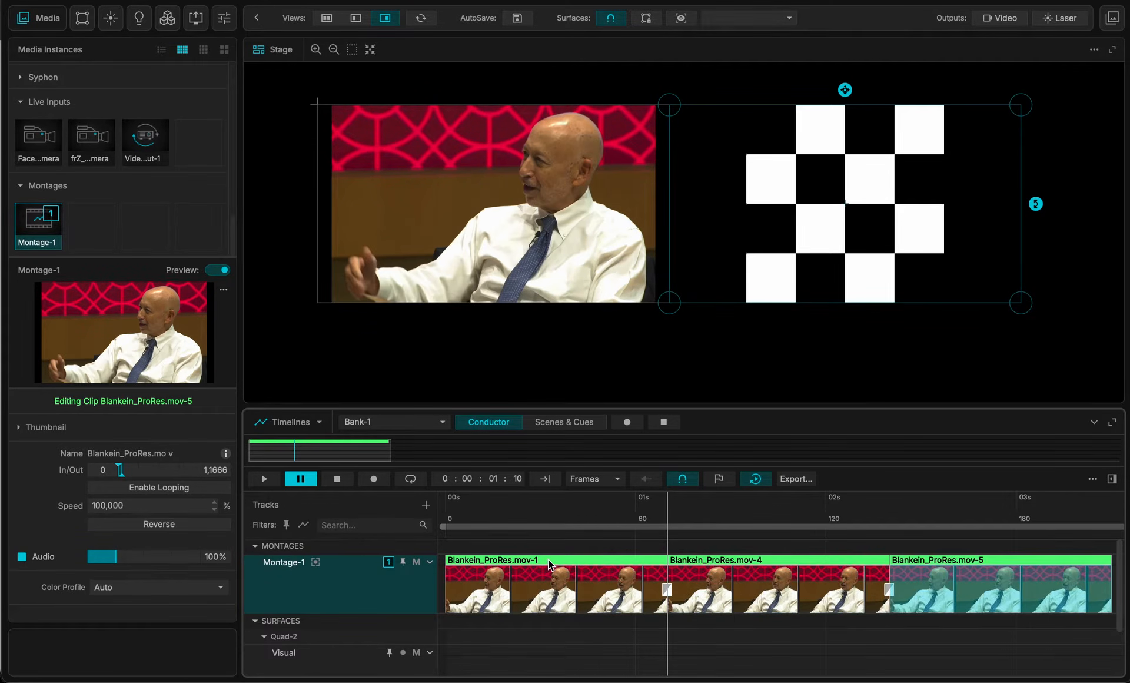
pyautogui.moveTo(537, 510); pyautogui.dragTo(186, 537)
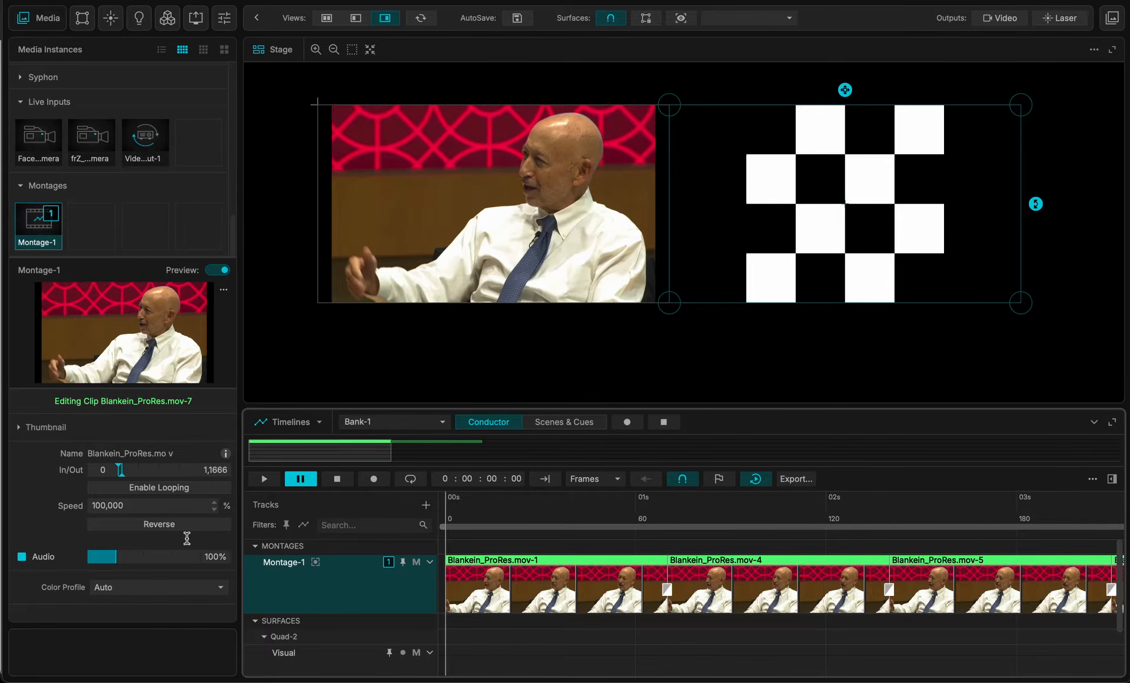
pyautogui.press('space')
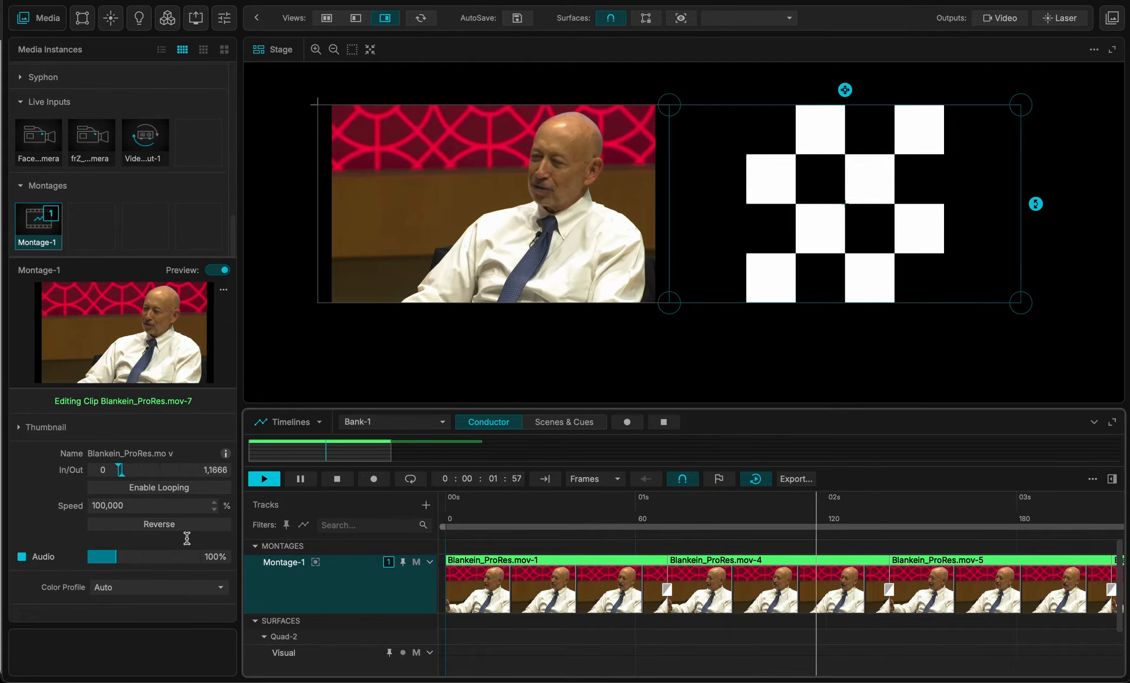
pyautogui.press('space')
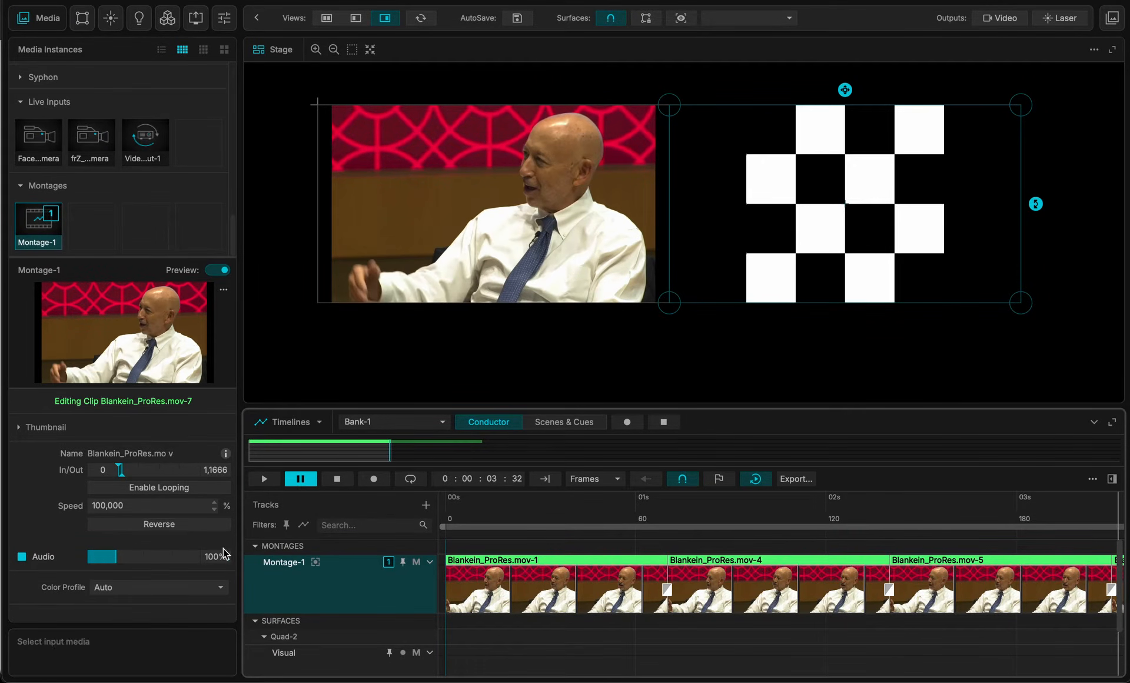
# - Trim the first Montage-1 clip to an in point of 0,5833 and an out point of 1,0166
pyautogui.click(480, 503)
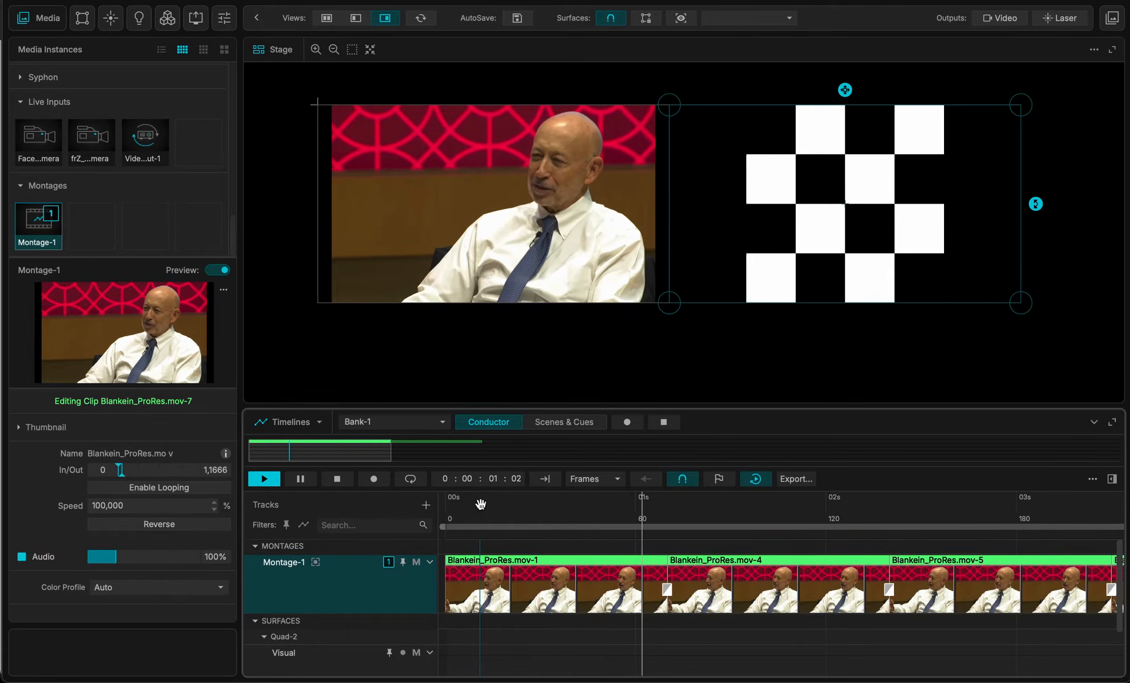
pyautogui.moveTo(666, 515); pyautogui.dragTo(641, 513)
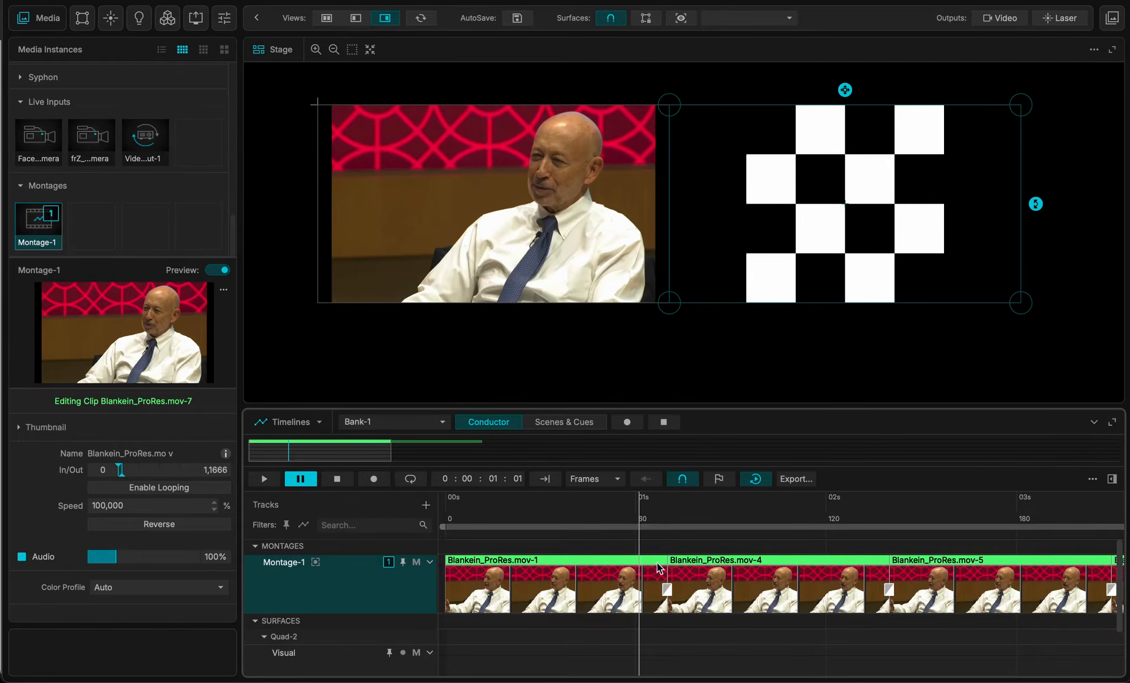
pyautogui.click(652, 559)
pyautogui.moveTo(666, 583); pyautogui.dragTo(640, 582)
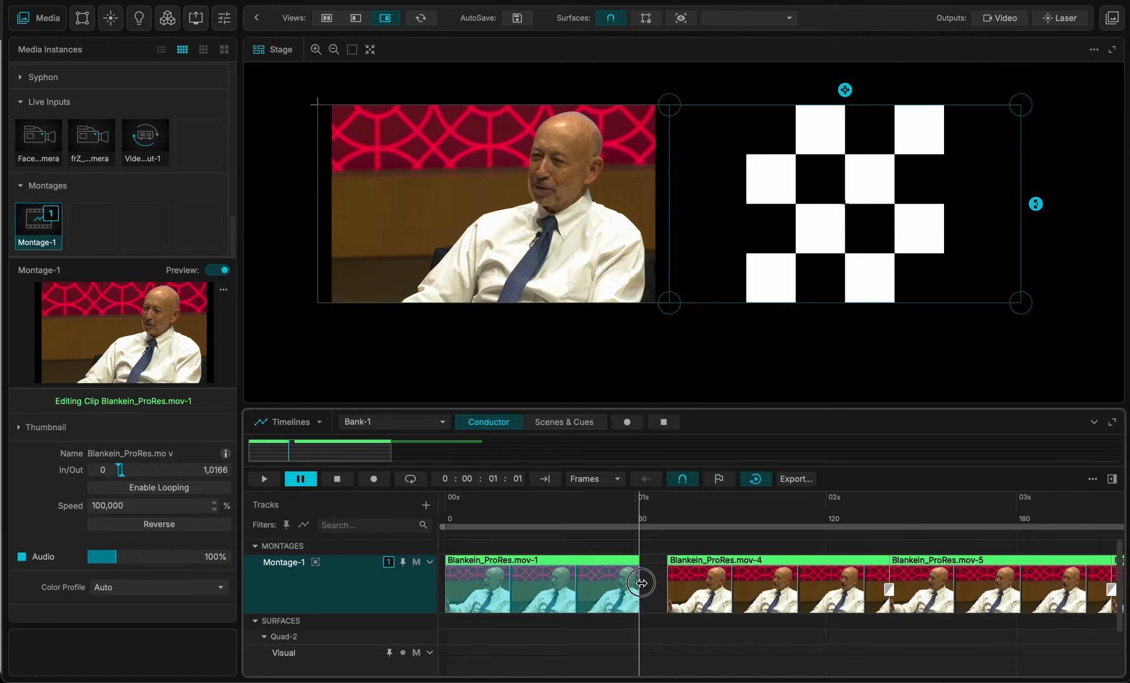
pyautogui.moveTo(445, 560); pyautogui.dragTo(468, 568)
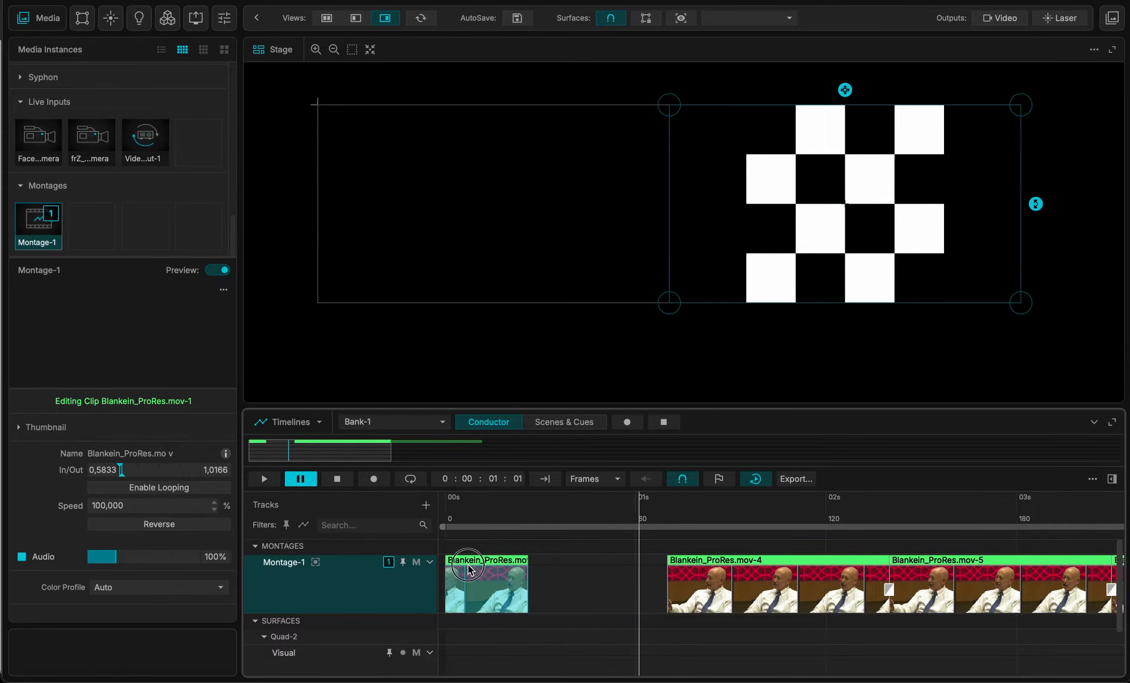
# - Duplicate the trimmed first clip three times in a row and play the resulting short repeats
pyautogui.click(733, 564)
pyautogui.click(501, 559)
pyautogui.press('super+d')
pyautogui.press('super+d')
pyautogui.press('super+d')
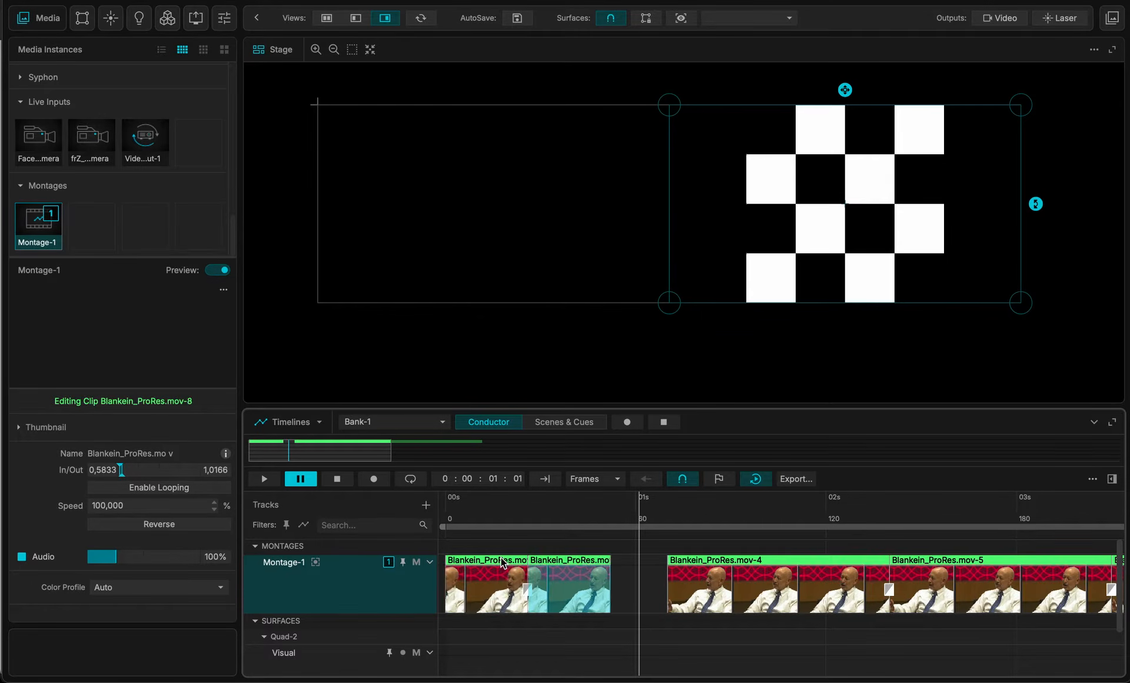
pyautogui.press('space')
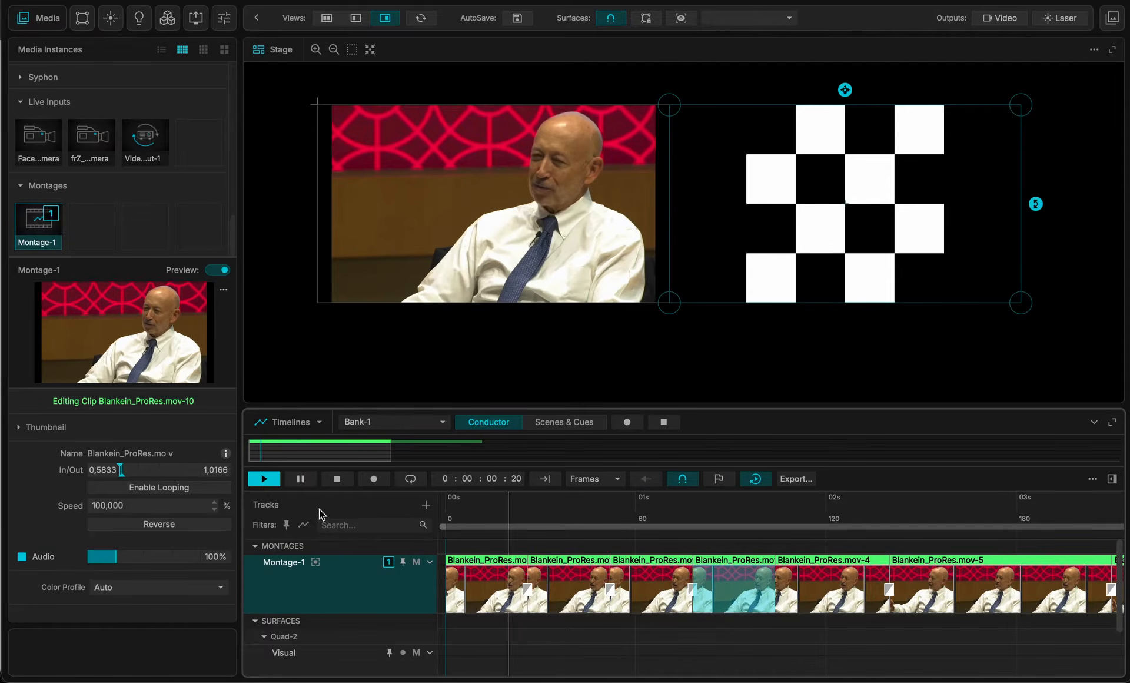
pyautogui.press('space')
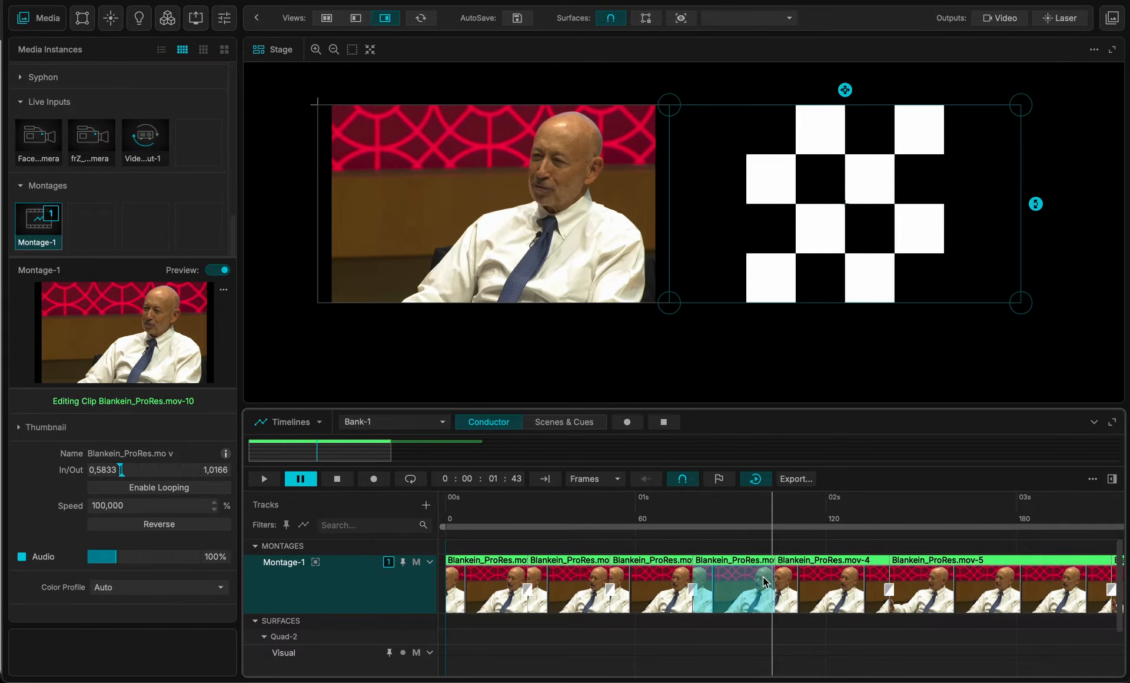
# - Delete every clip on the Montage-1 track except the trimmed first one
pyautogui.scroll(-3, 715, 571)
pyautogui.click(847, 573)
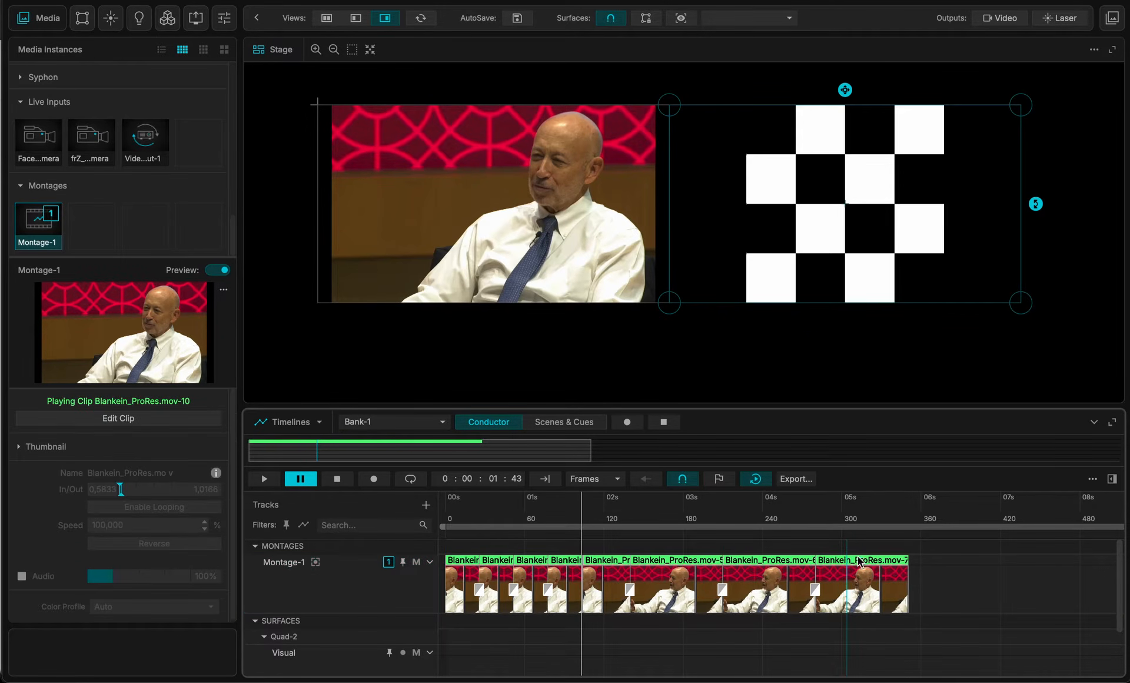
pyautogui.click(859, 558)
pyautogui.press('Delete')
pyautogui.press('Delete')
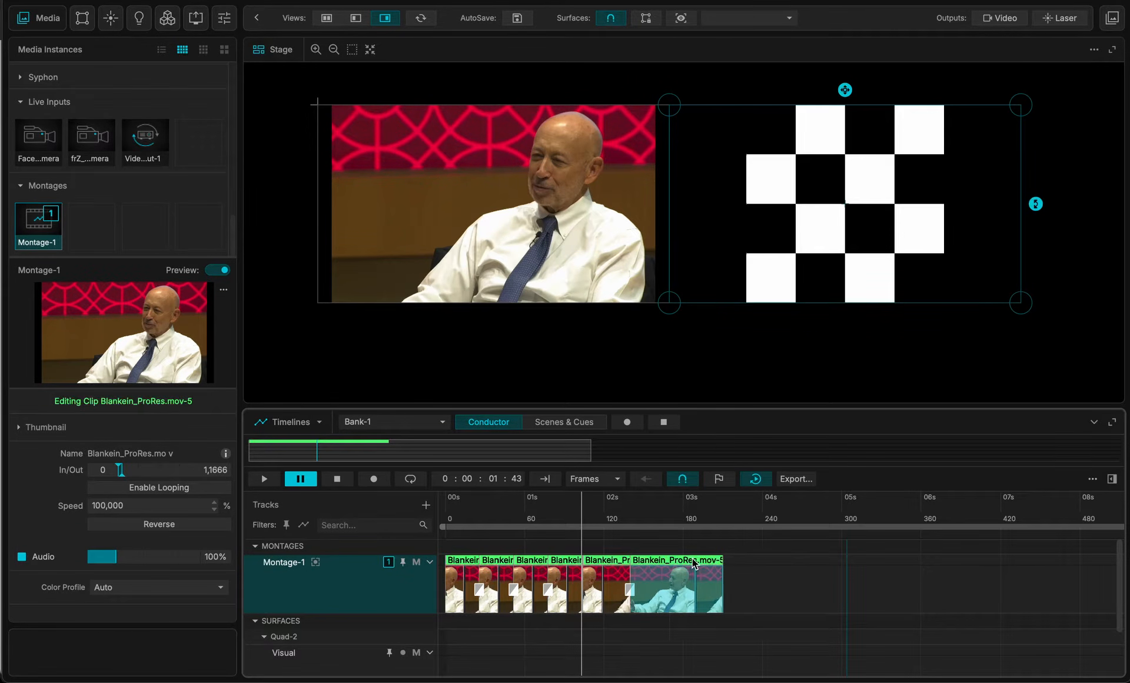
pyautogui.press('Delete')
pyautogui.press('Delete')
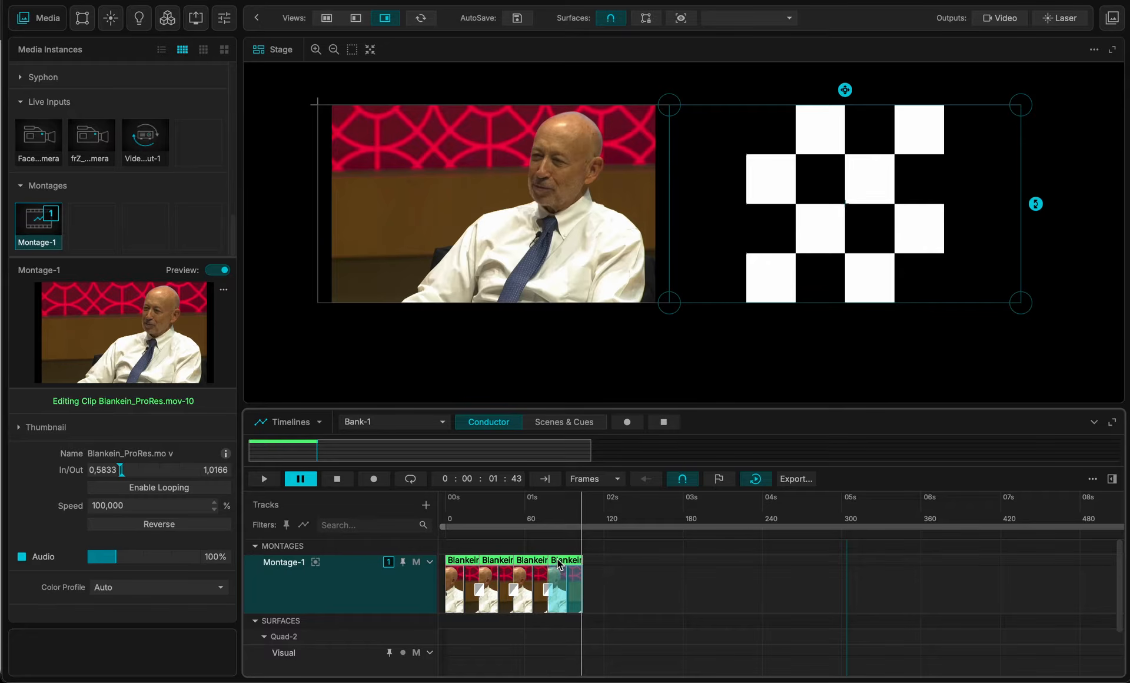
pyautogui.press('Delete')
pyautogui.press('Delete')
pyautogui.press('Delete')
# - Enable looping for the remaining clip and extend its end to about 4.4 seconds on the timeline
pyautogui.click(468, 562)
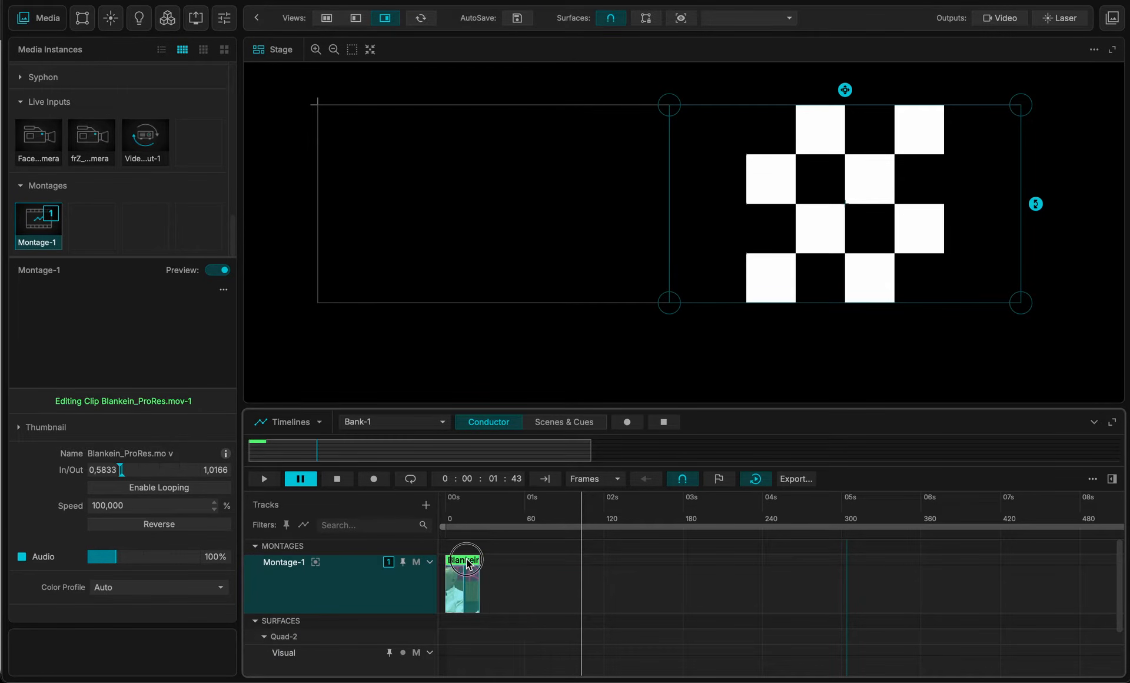
pyautogui.moveTo(465, 511); pyautogui.dragTo(423, 503)
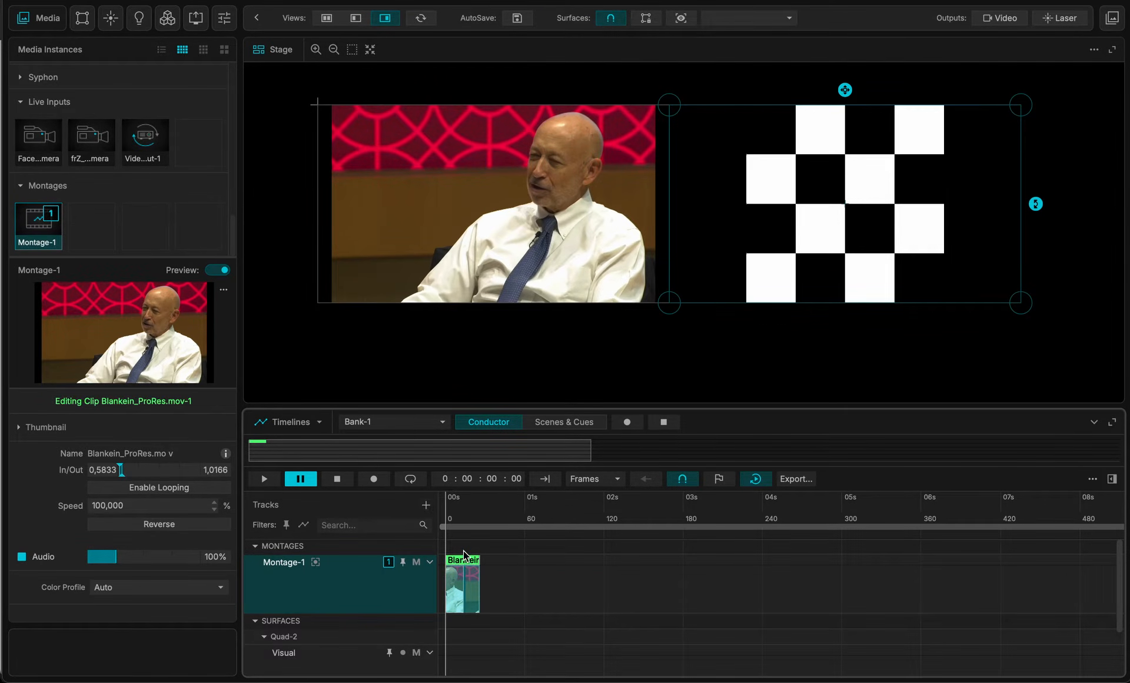
pyautogui.scroll(4, 464, 550)
pyautogui.scroll(2, 464, 550)
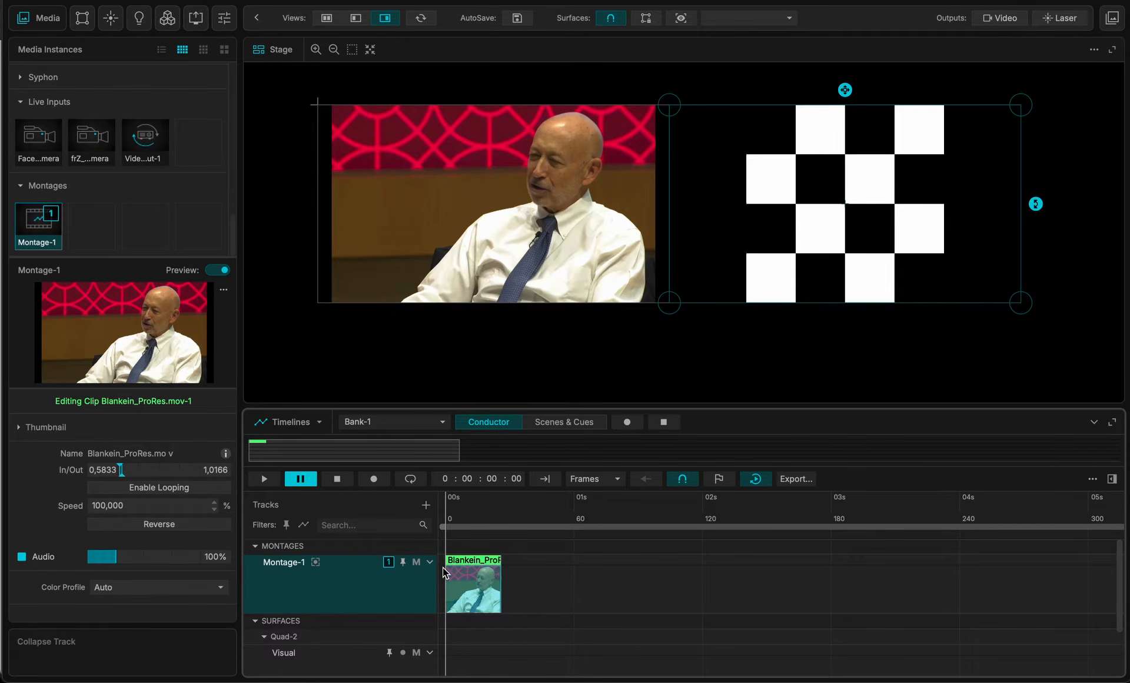
pyautogui.click(122, 488)
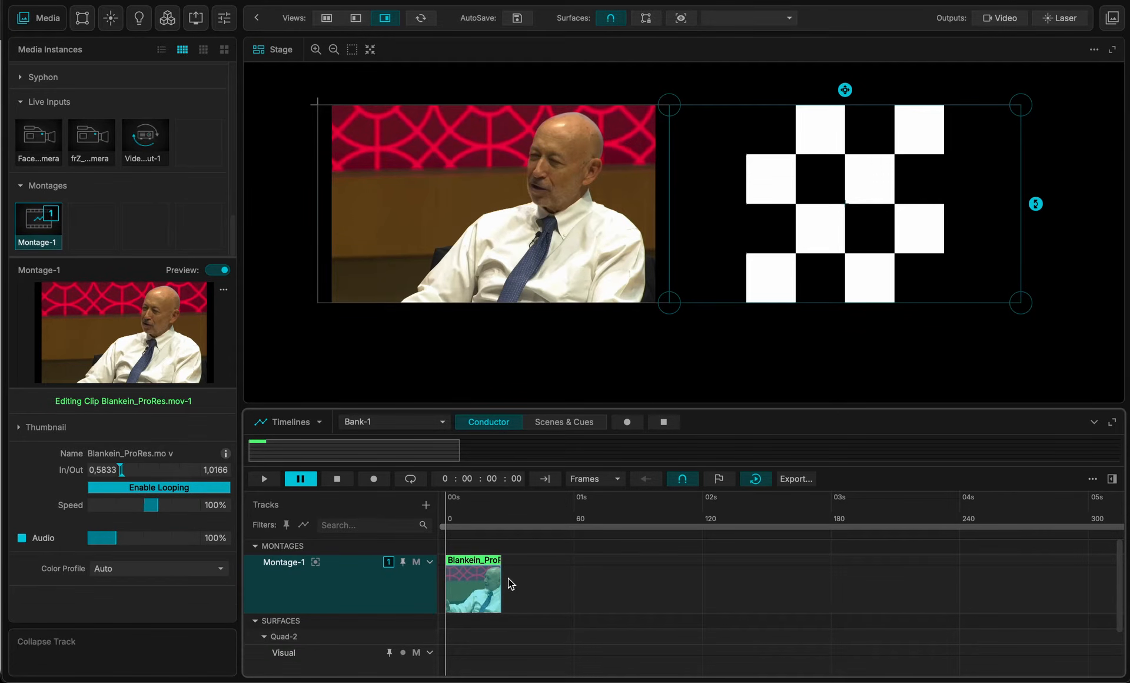
pyautogui.moveTo(501, 579); pyautogui.dragTo(1016, 578)
pyautogui.click(581, 546)
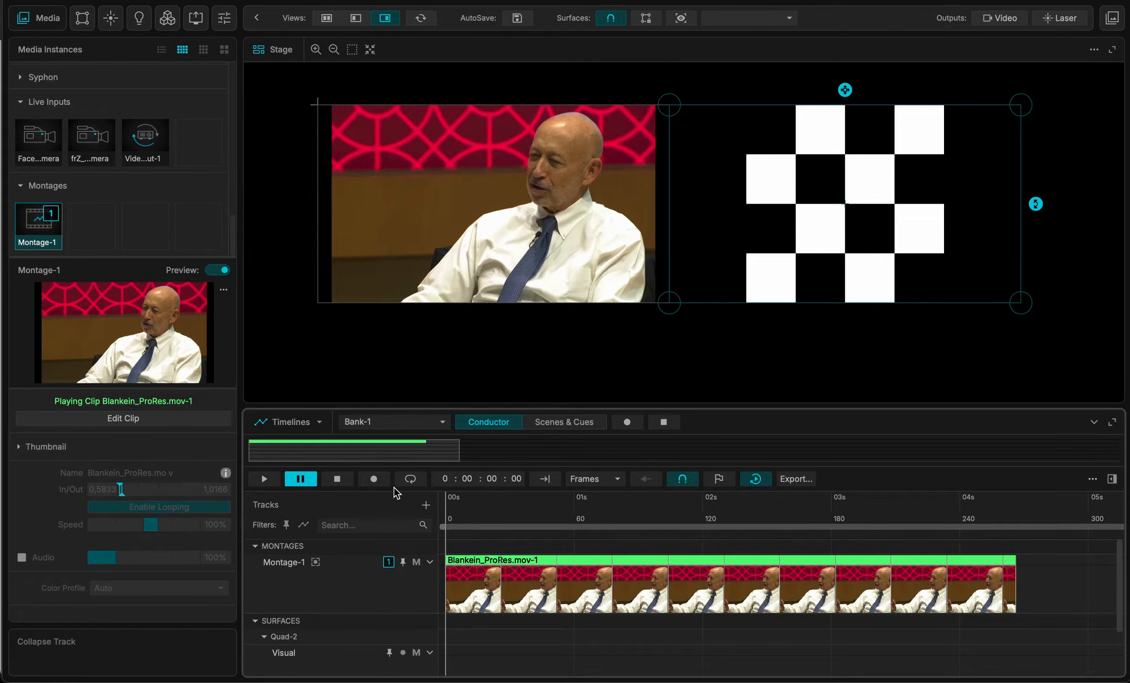
# - Play the extended looping clip from the start and stop playback back at 0:00:00:00
pyautogui.press('space')
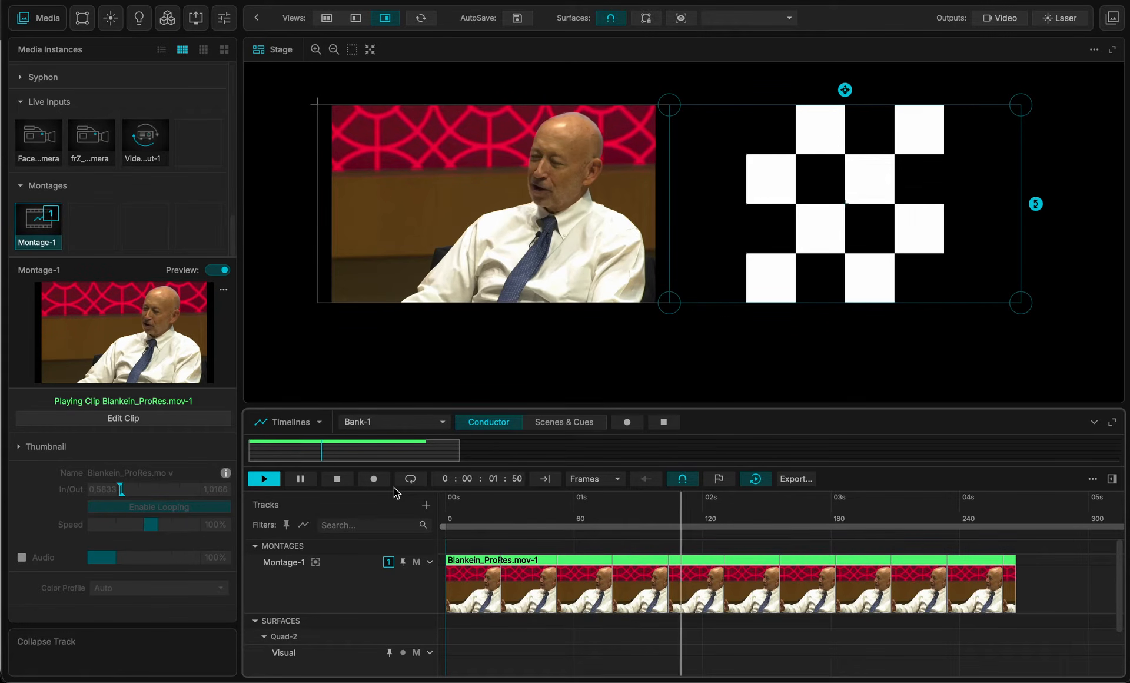
pyautogui.press('space')
pyautogui.click(340, 481)
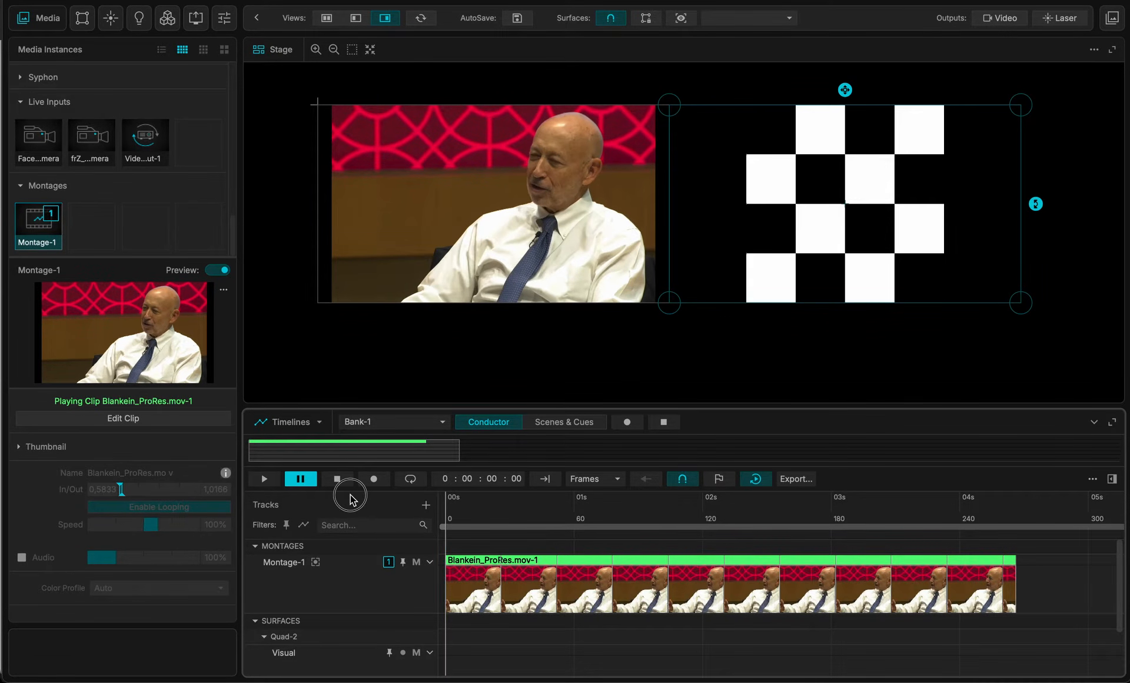
# - Turn on timeline recording for the looping clip and record a 100% speed keyframe at 0:00:00:00
pyautogui.click(481, 563)
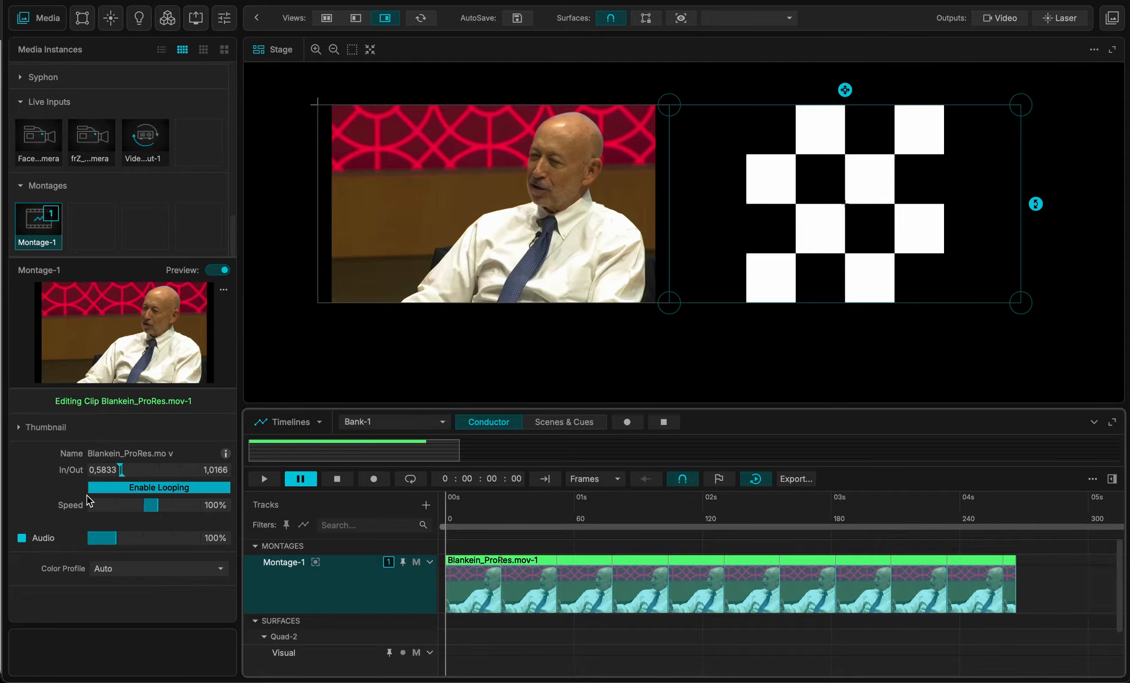
pyautogui.click(372, 481)
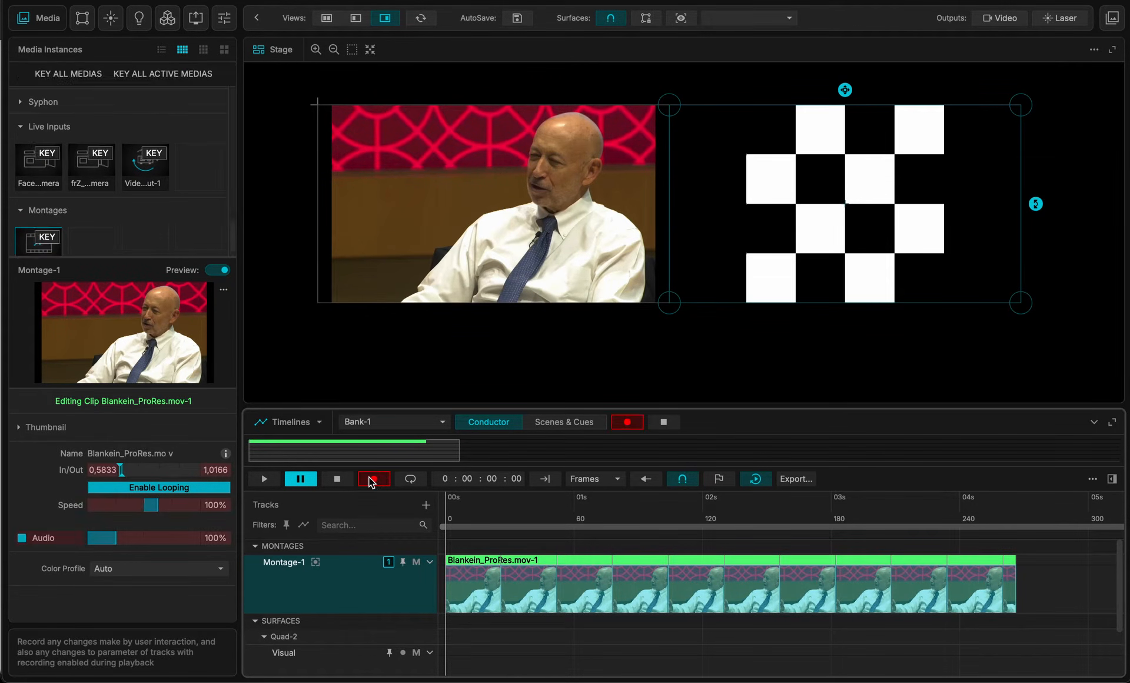
pyautogui.click(155, 506)
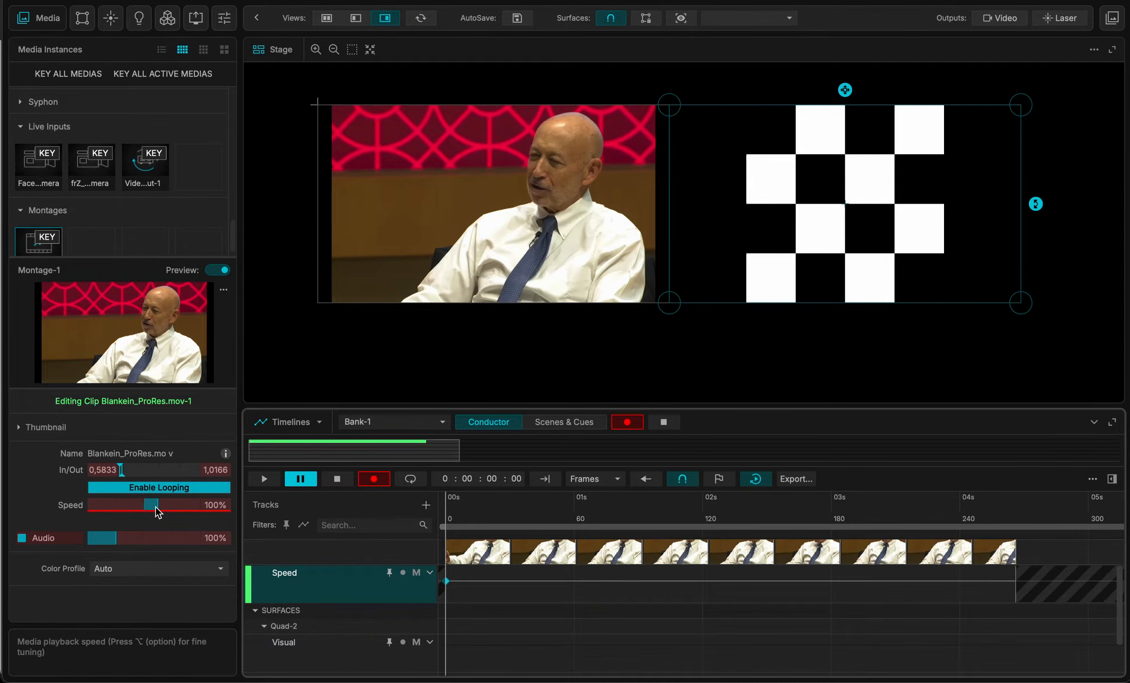
# - Add a 400% speed keyframe at 0:00:03:00 and lower the starting speed keyframe on the clip's Speed track
pyautogui.click(520, 503)
pyautogui.moveTo(521, 503); pyautogui.dragTo(831, 493)
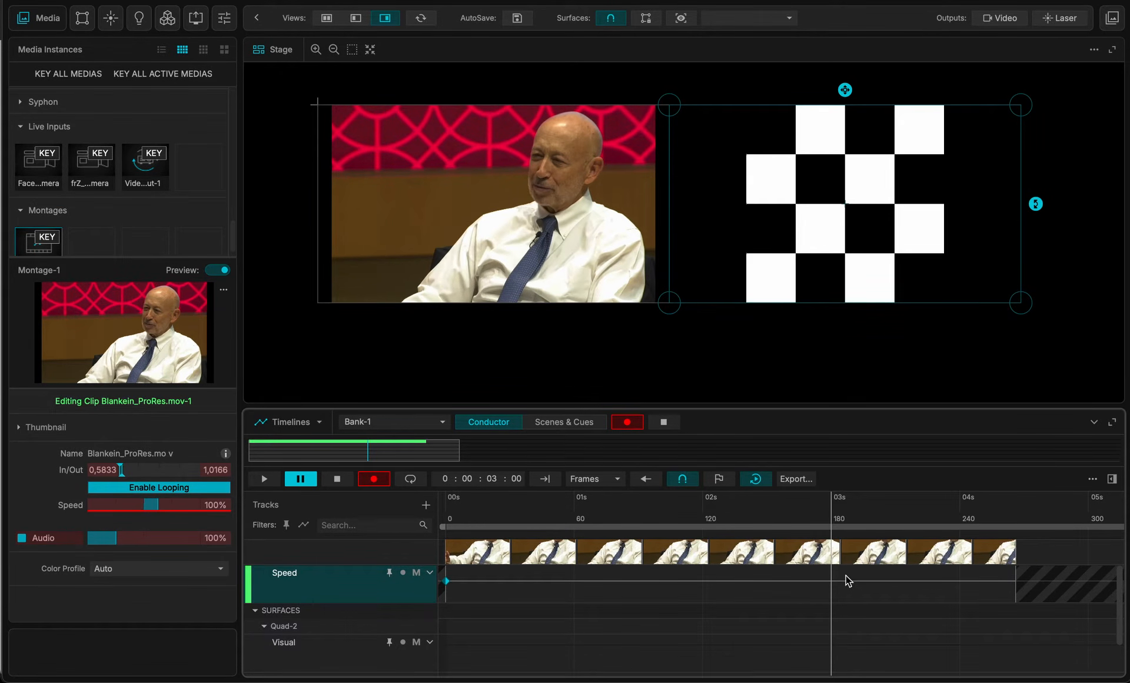
pyautogui.moveTo(833, 586); pyautogui.dragTo(835, 556)
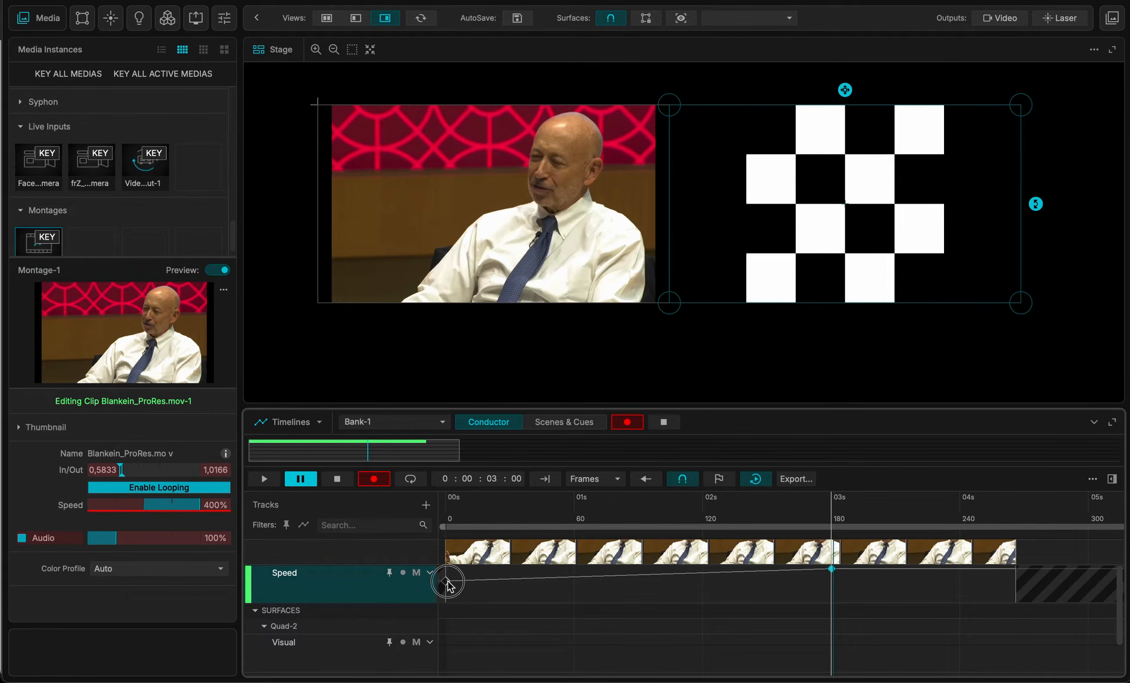
pyautogui.moveTo(445, 581); pyautogui.dragTo(445, 591)
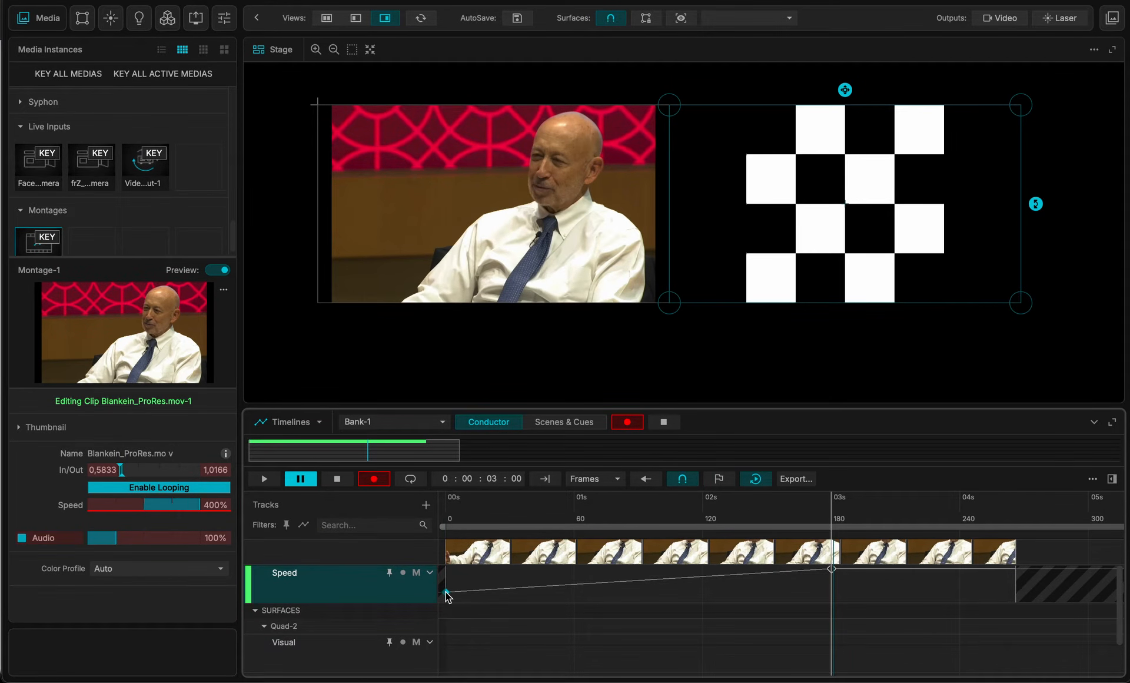
# - Turn off timeline recording and play the clip to check its speed ramp
pyautogui.click(374, 478)
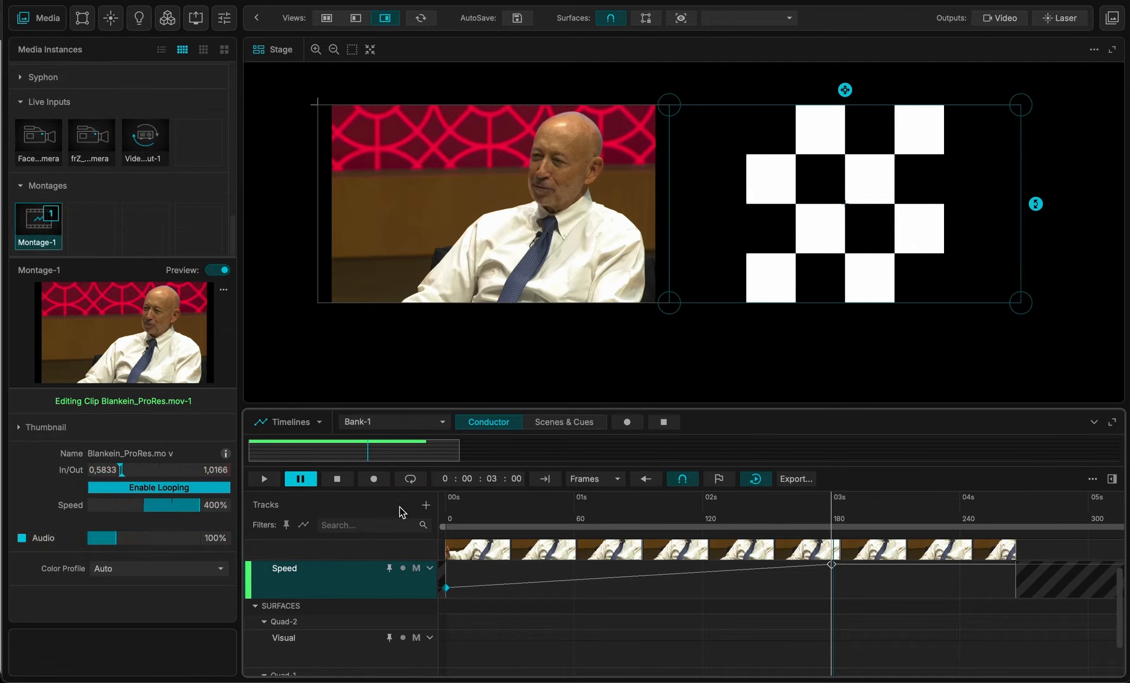
pyautogui.press('space')
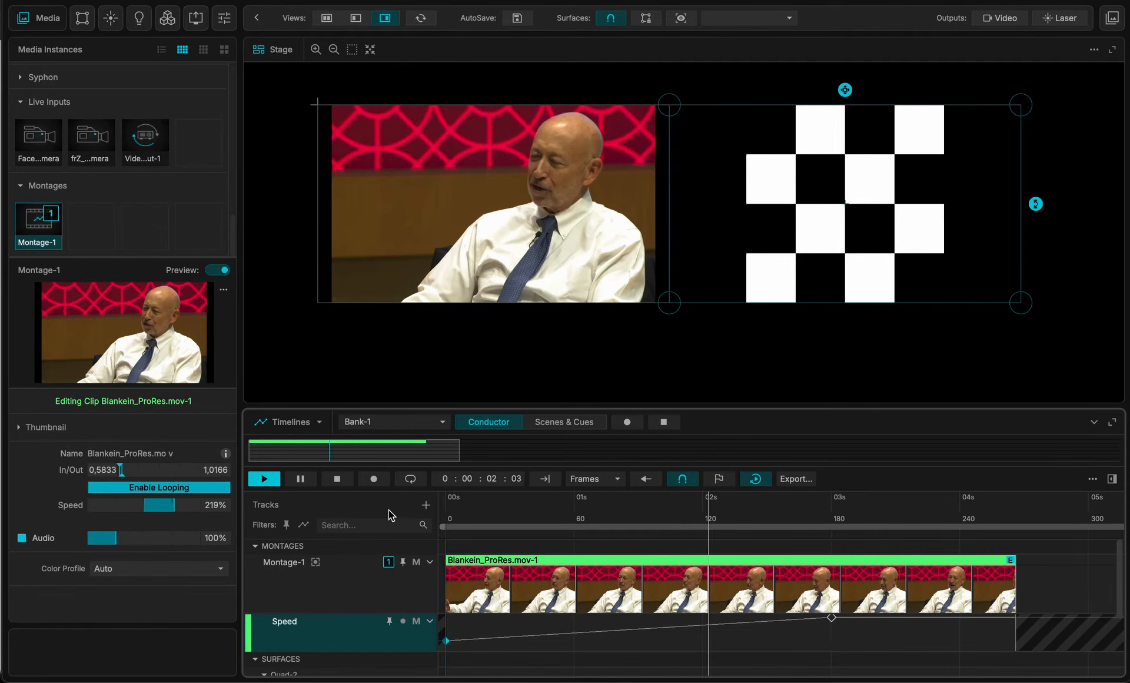
pyautogui.press('space')
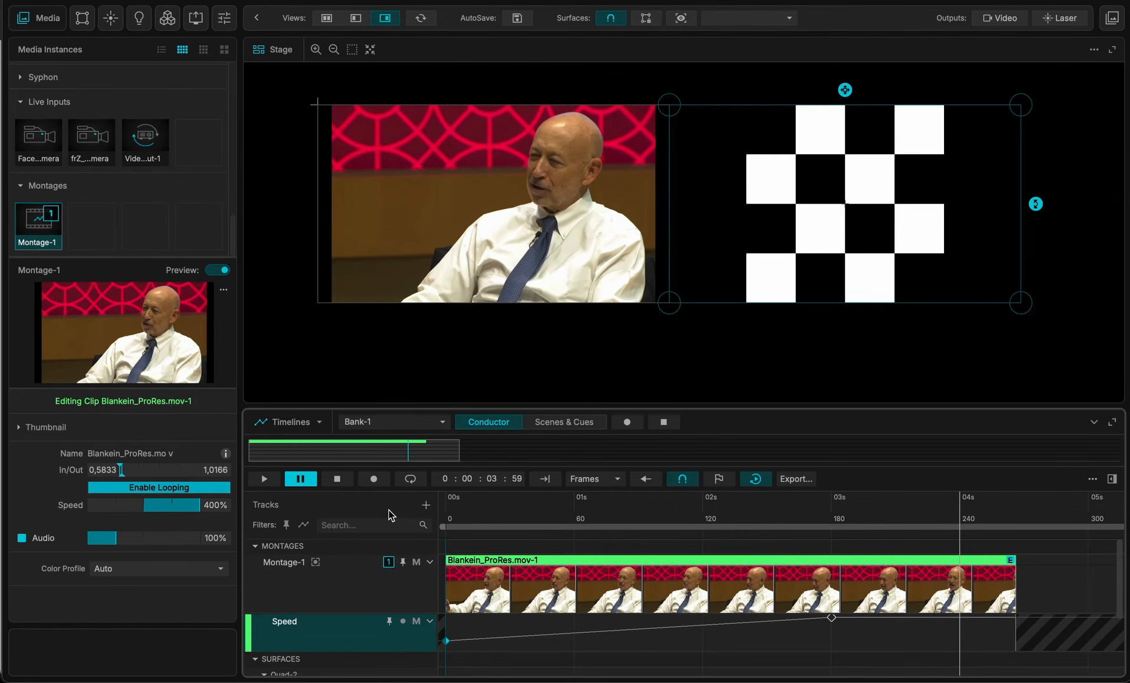
# - Loop the timeline from the start to 0:00:03:00 and play the looped range to check the speed ramp
pyautogui.moveTo(454, 503); pyautogui.dragTo(425, 503)
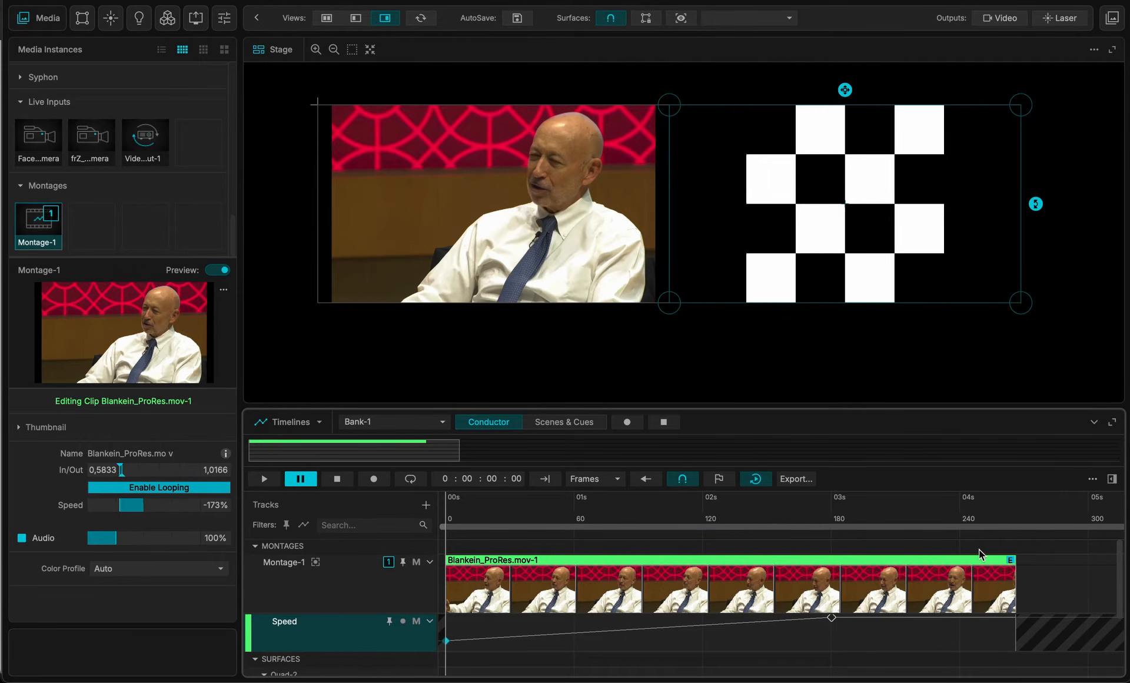
pyautogui.click(831, 506)
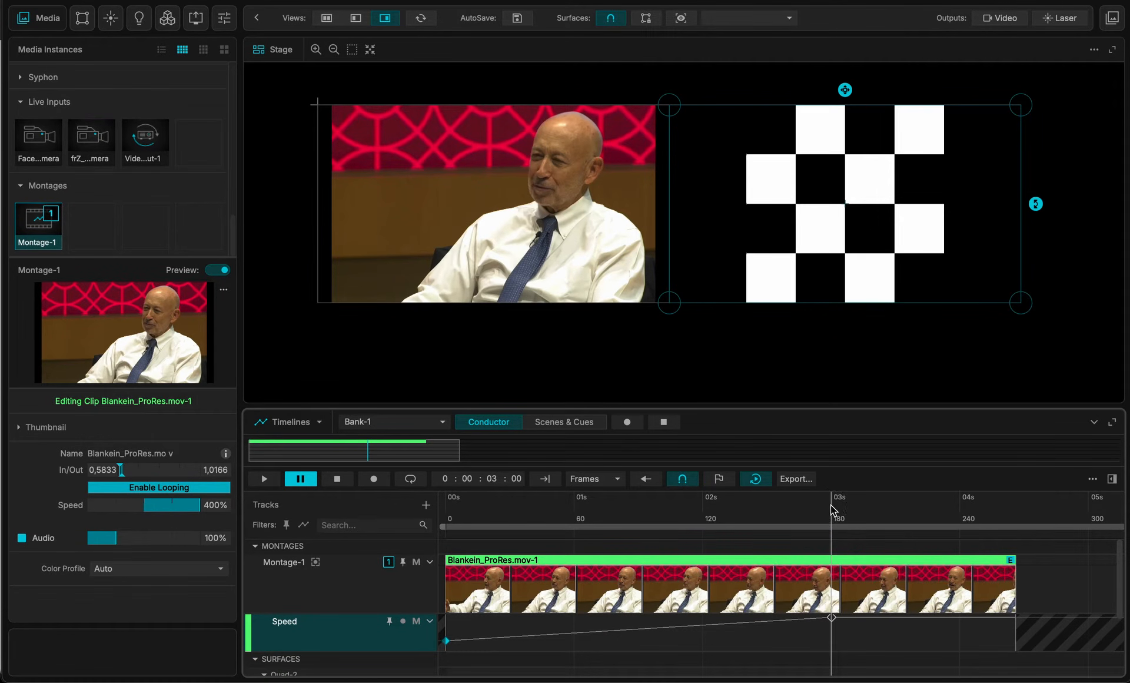
pyautogui.rightClick(831, 503)
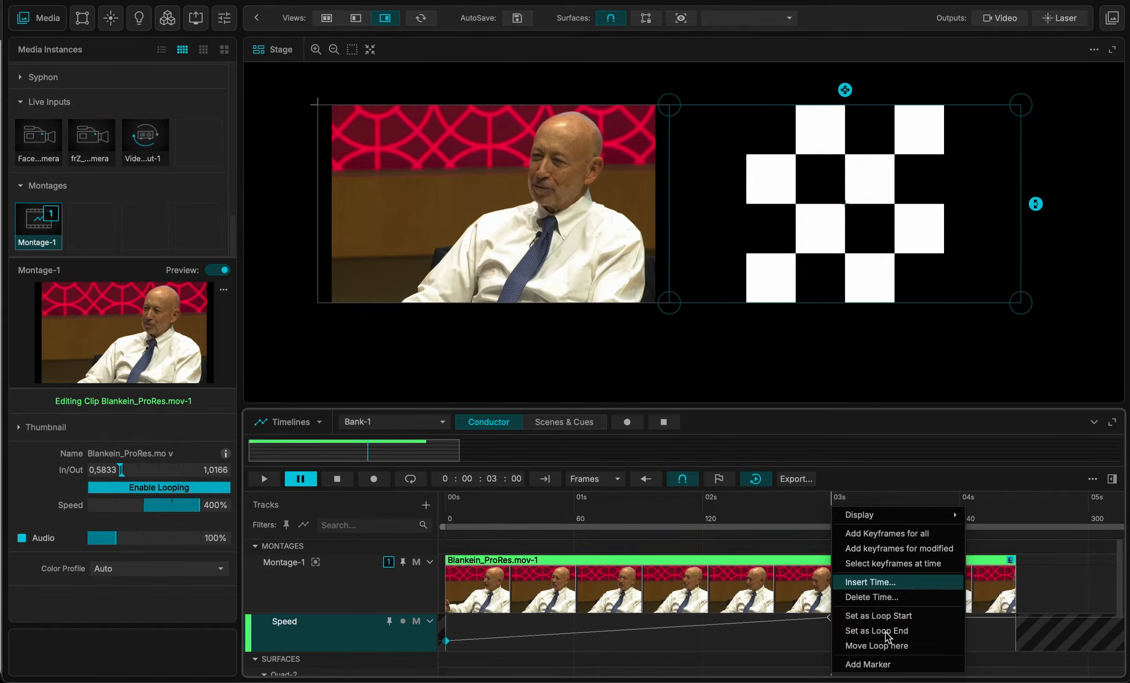
pyautogui.click(864, 630)
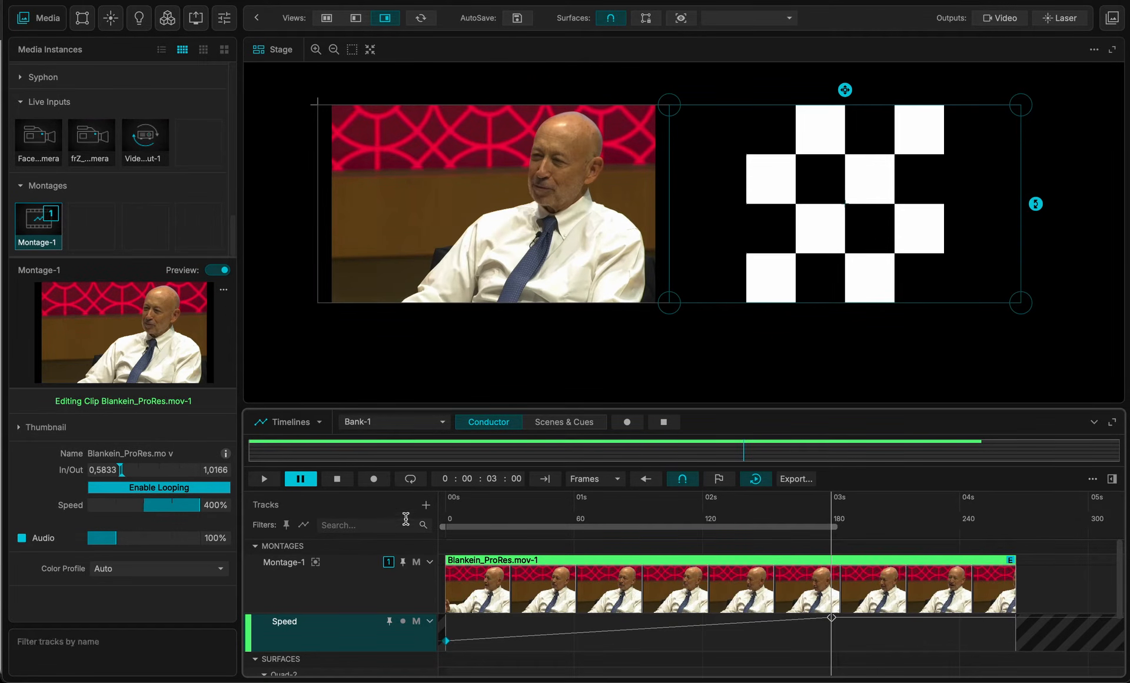
pyautogui.click(410, 479)
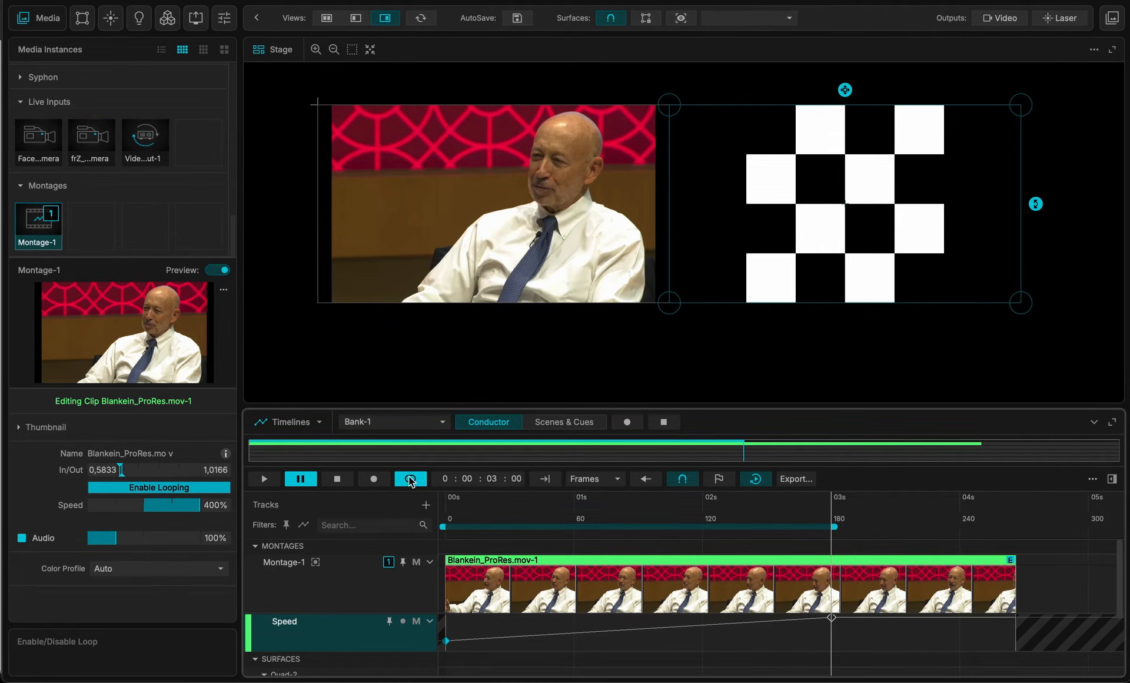
pyautogui.press('space')
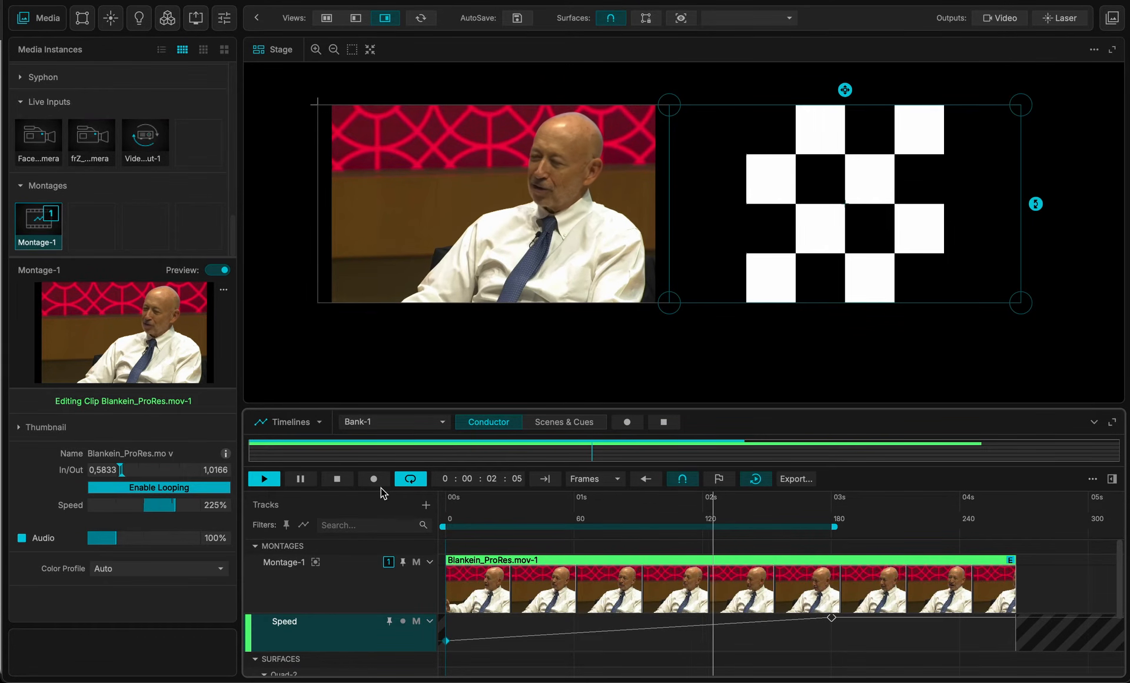
pyautogui.press('space')
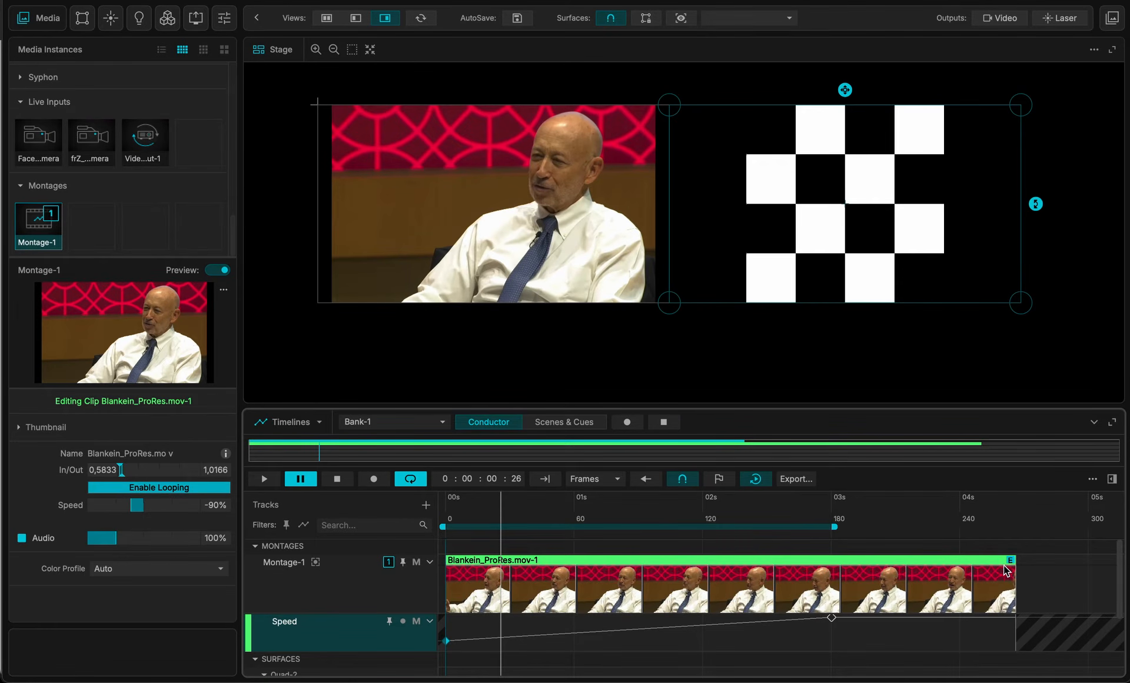
# - Trim the end of the looping movie clip back to the last speed keyframe at 0:00:03:00
pyautogui.moveTo(1015, 564); pyautogui.dragTo(833, 572)
pyautogui.scroll(-5, 833, 573)
pyautogui.hscroll(2, 833, 573)
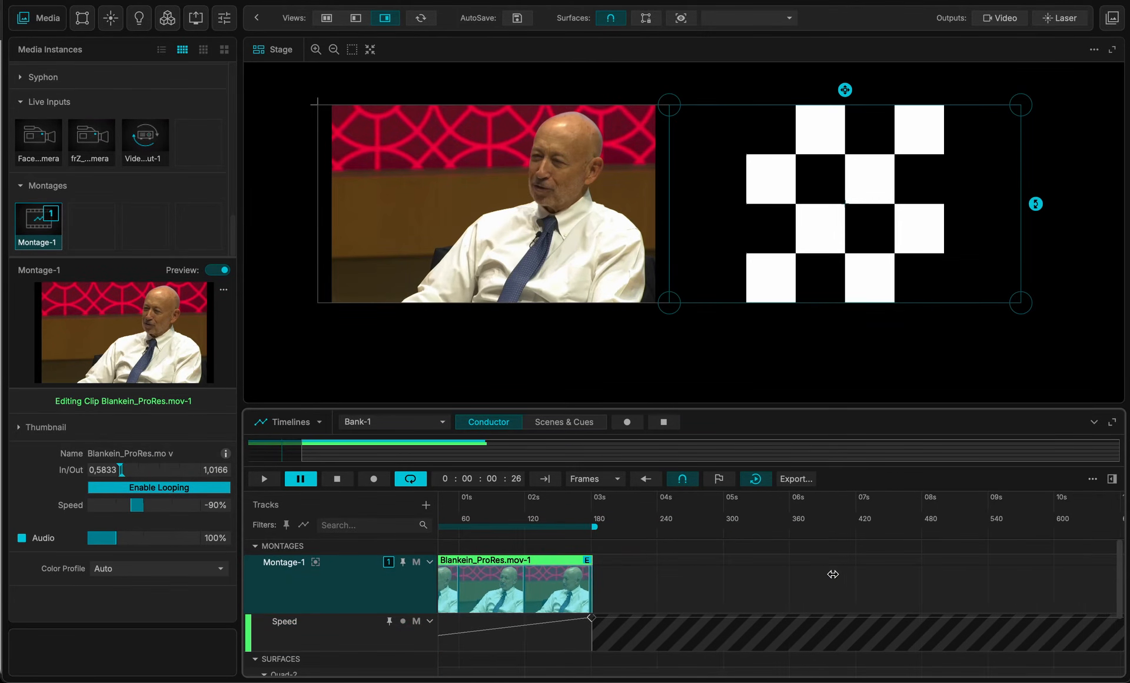
pyautogui.hscroll(-2, 832, 574)
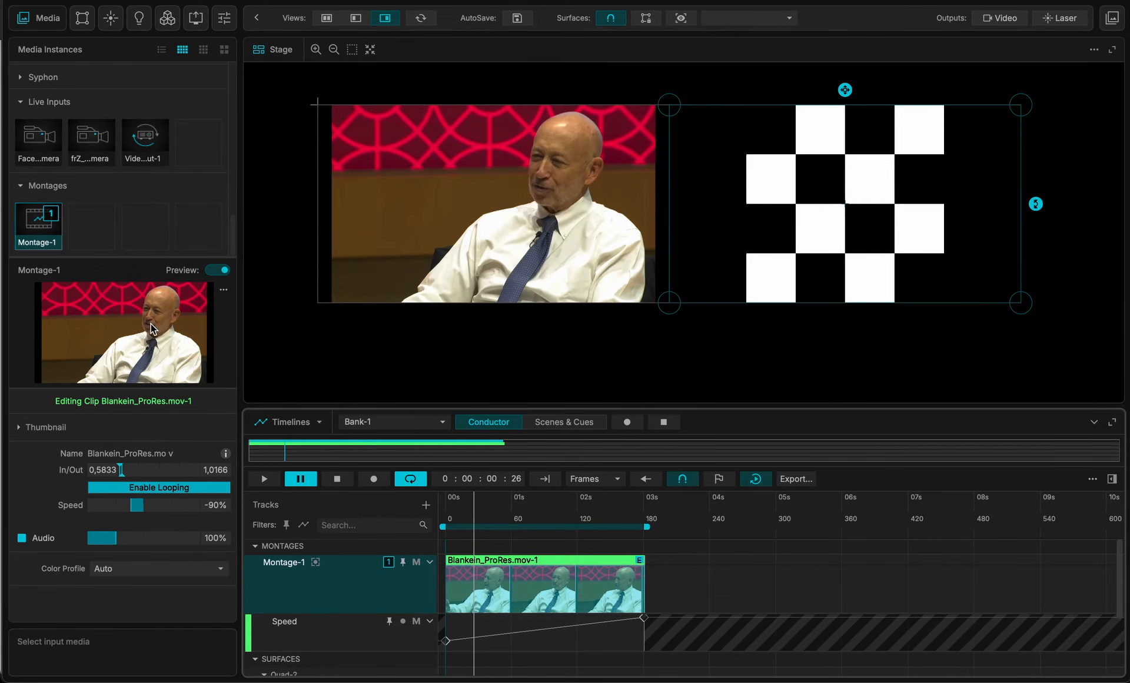
# - Place the MadNoise material directly after the movie clip on Montage-1 and preview it at 0:00:03:17
pyautogui.scroll(10, 80, 64)
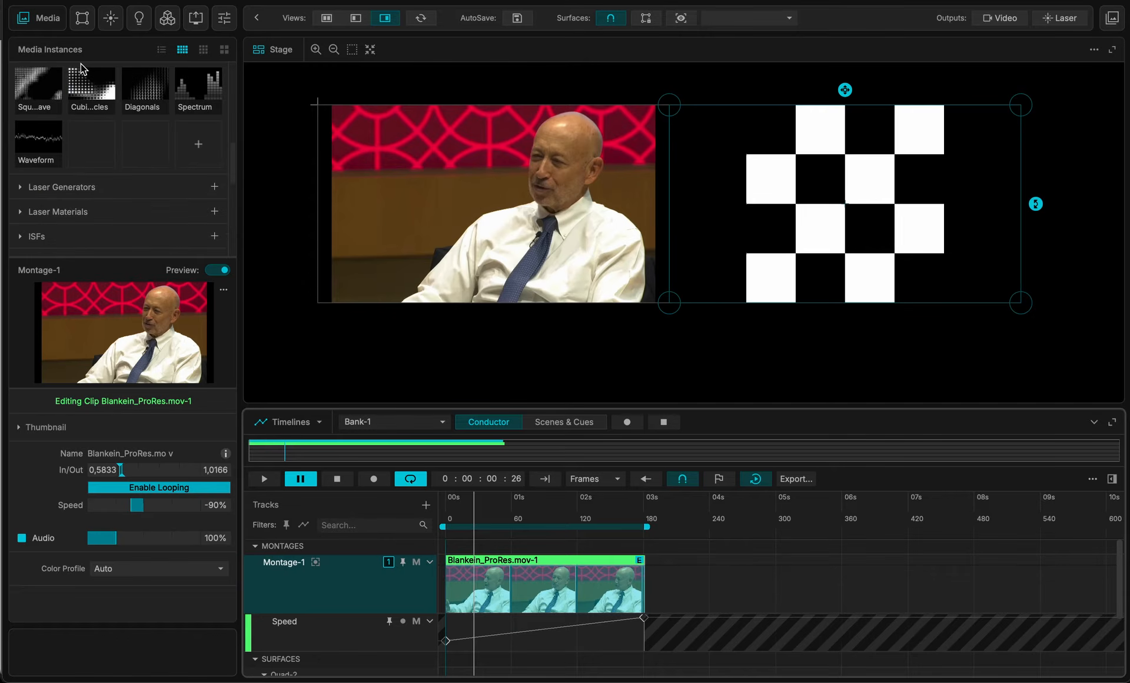
pyautogui.scroll(2, 80, 63)
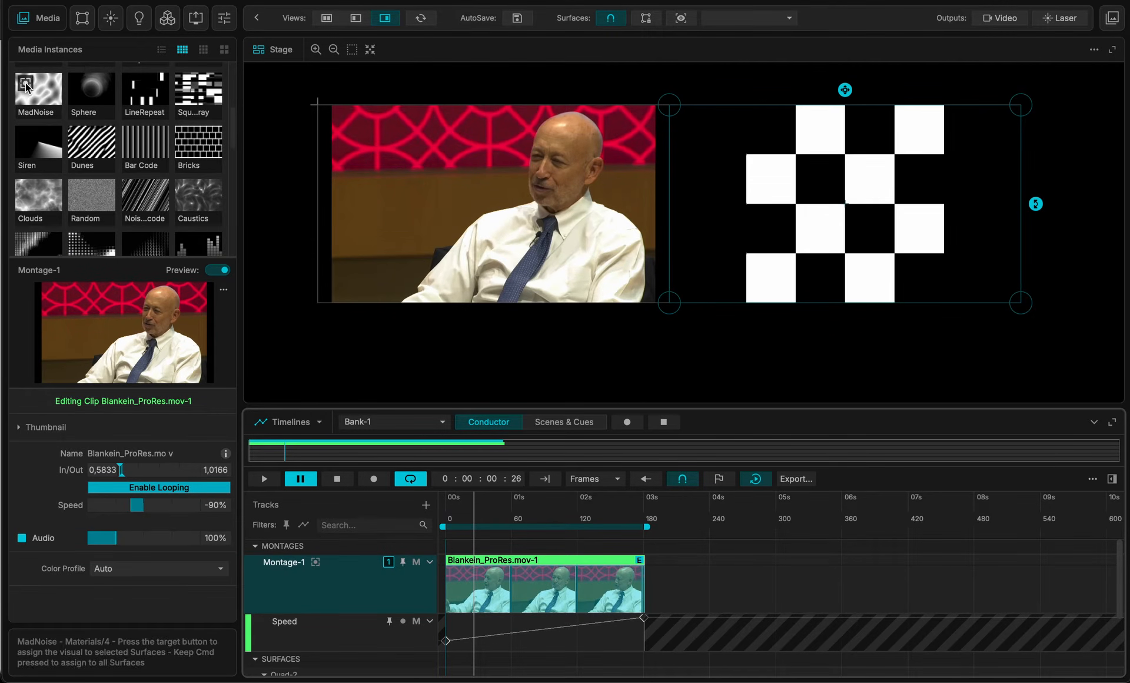
pyautogui.moveTo(38, 121); pyautogui.dragTo(646, 569)
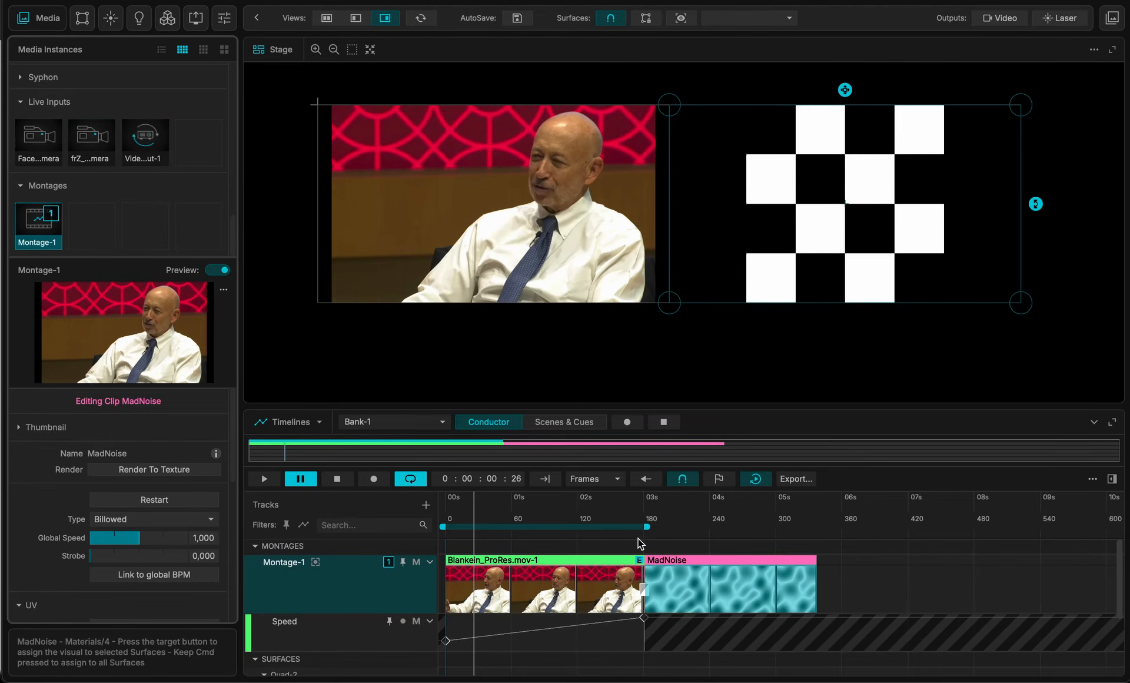
pyautogui.click(653, 511)
pyautogui.moveTo(653, 511); pyautogui.dragTo(662, 511)
# - Replace the MadNoise clip on Montage-1 with the Strob material, starting right after the movie clip
pyautogui.scroll(5, 89, 124)
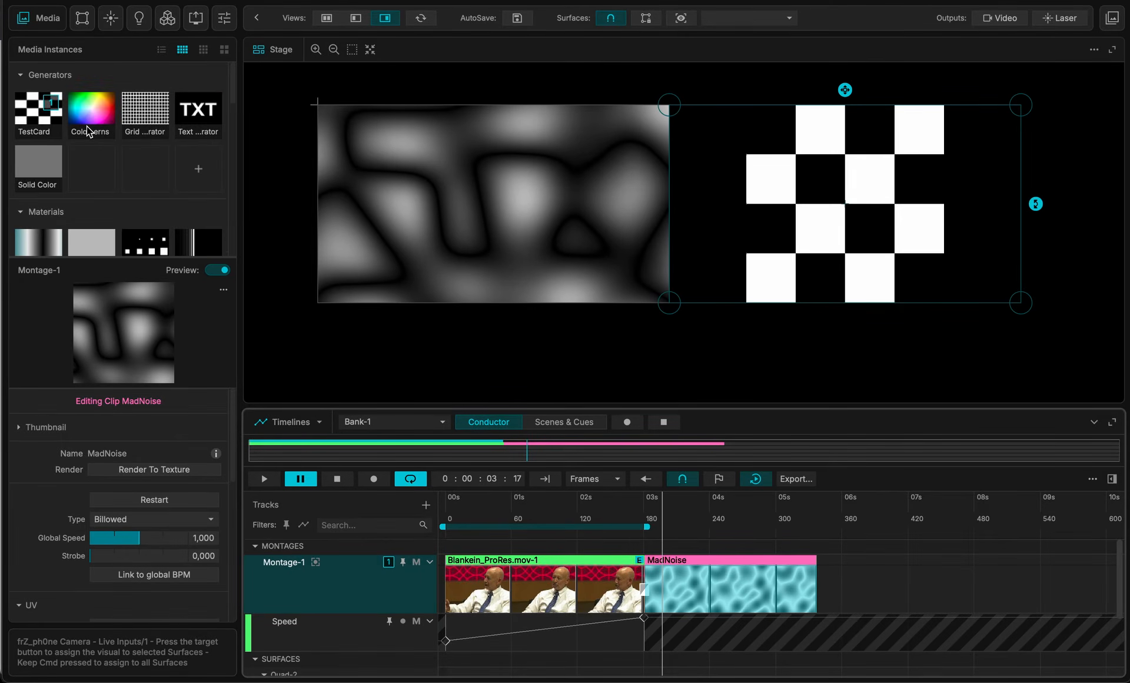
pyautogui.scroll(-3, 52, 183)
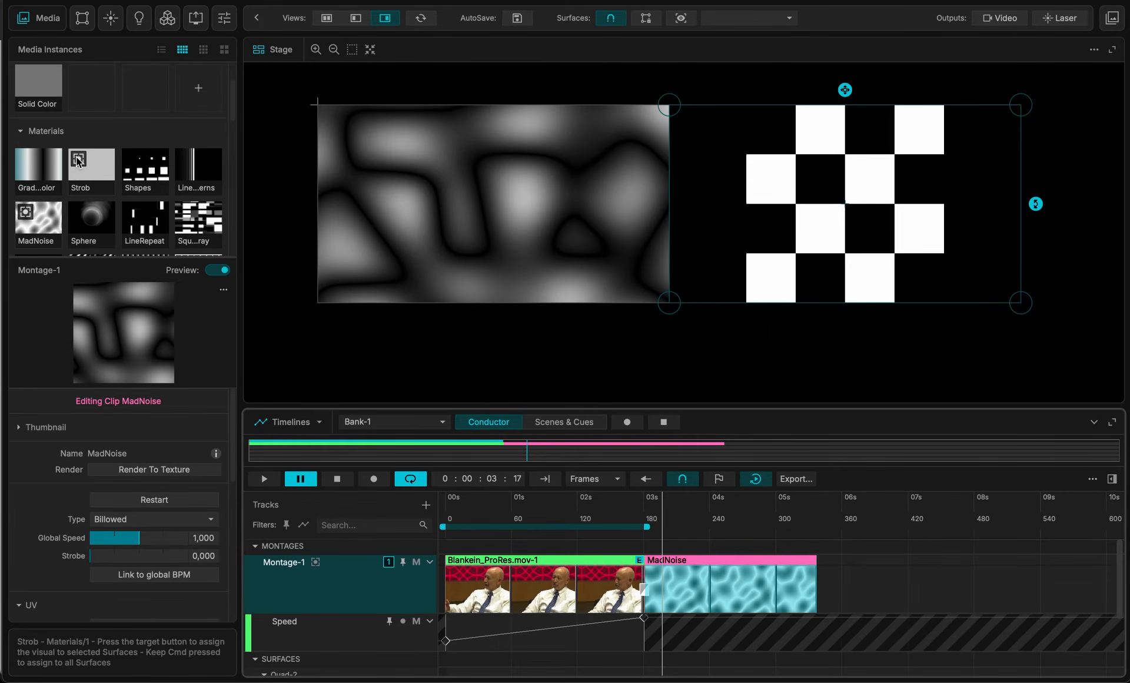
pyautogui.click(686, 555)
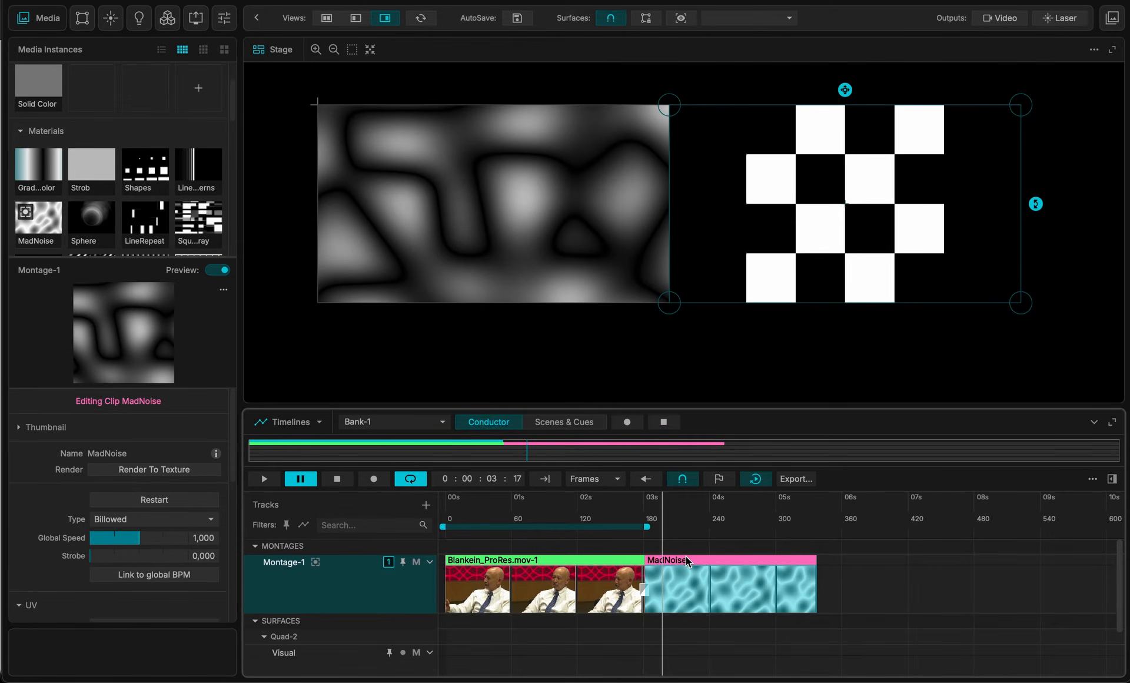
pyautogui.press('Delete')
pyautogui.moveTo(90, 182); pyautogui.dragTo(646, 576)
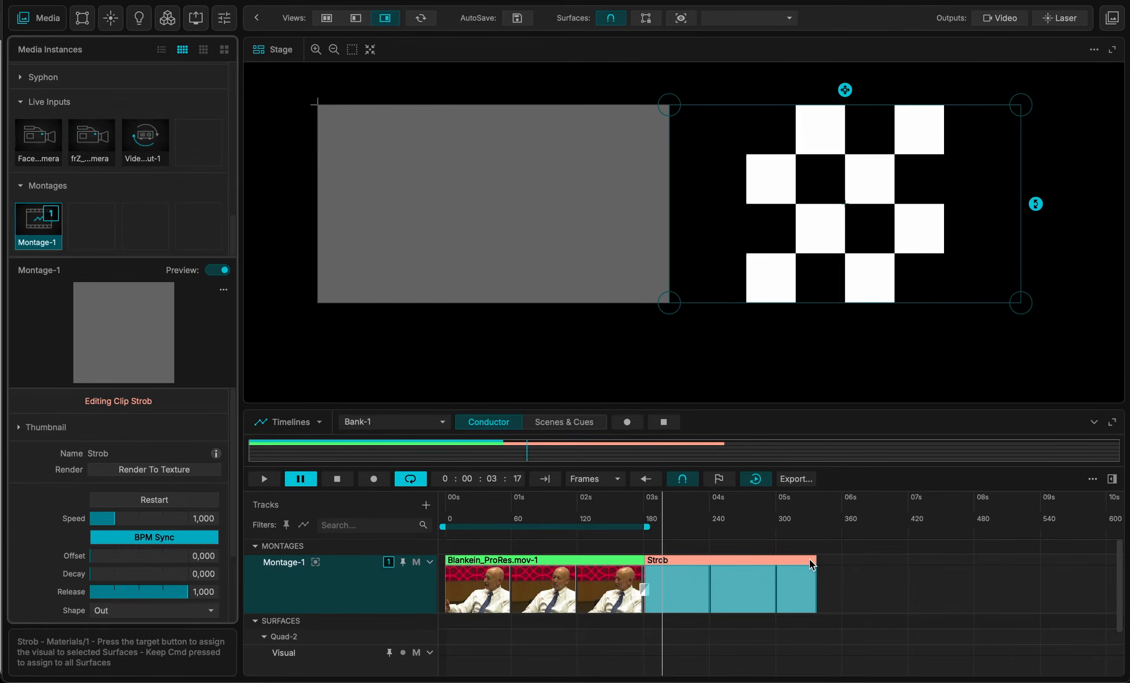
# - Shorten the Strob clip to end at 0:00:03:17 and play across the transition from the movie clip
pyautogui.moveTo(813, 559); pyautogui.dragTo(659, 541)
pyautogui.click(623, 502)
pyautogui.press('space')
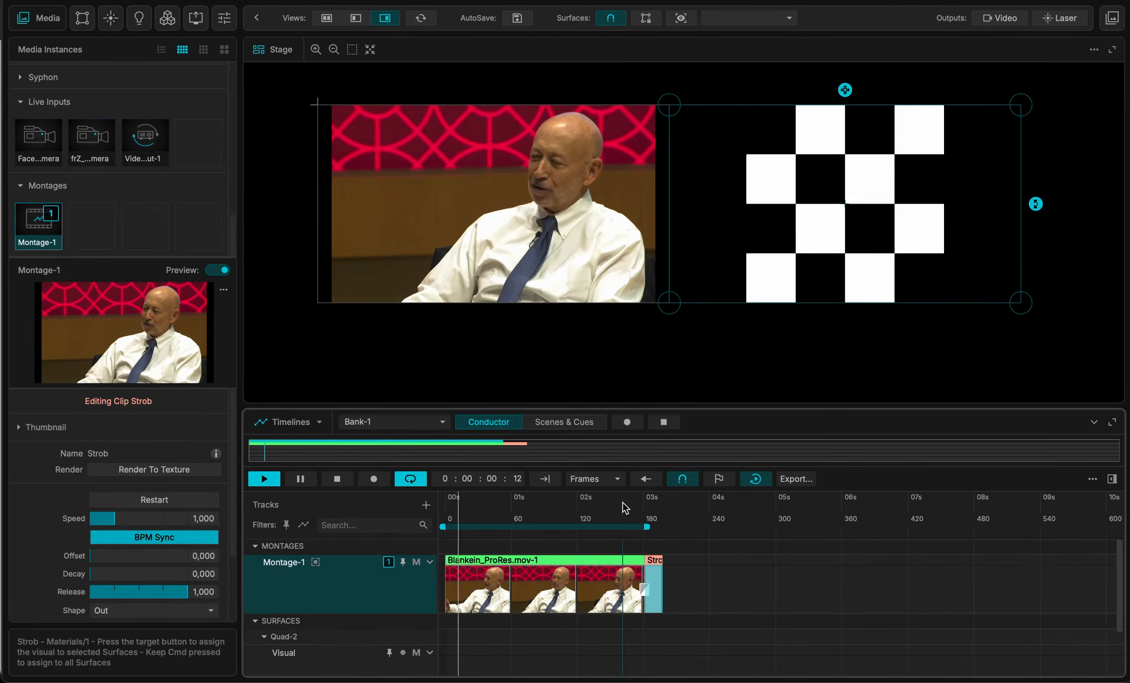
pyautogui.press('space')
# - Extend the timeline loop end to about 7.7 seconds and play from just before the Strob clip
pyautogui.moveTo(647, 527); pyautogui.dragTo(955, 526)
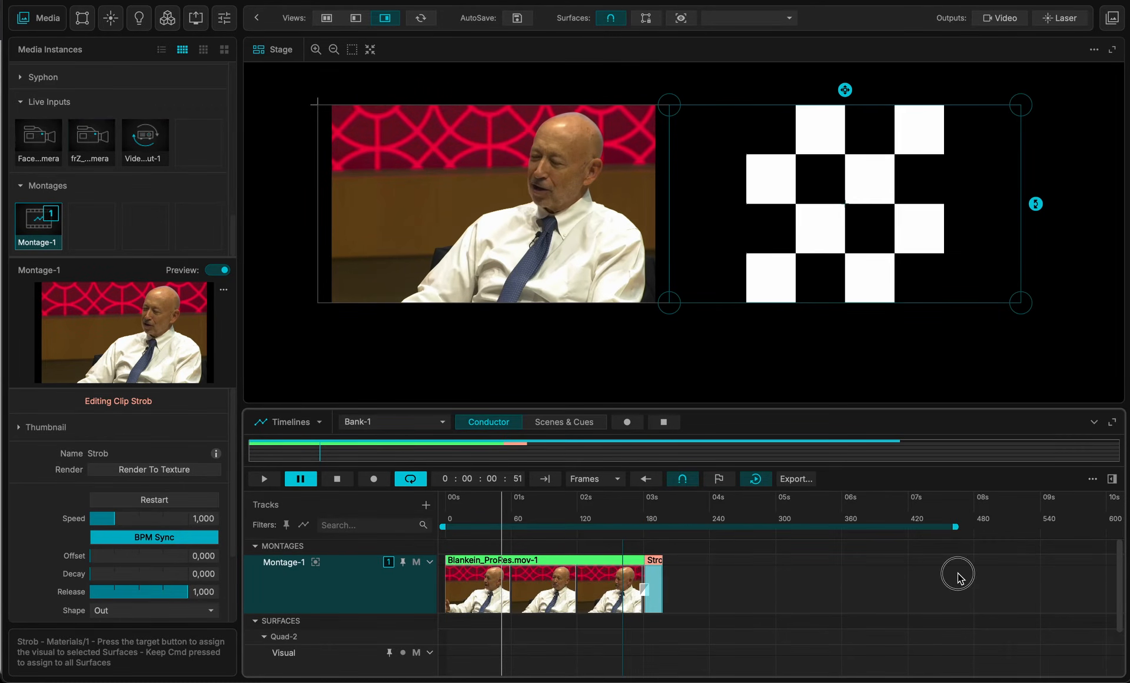
pyautogui.click(634, 507)
pyautogui.press('space')
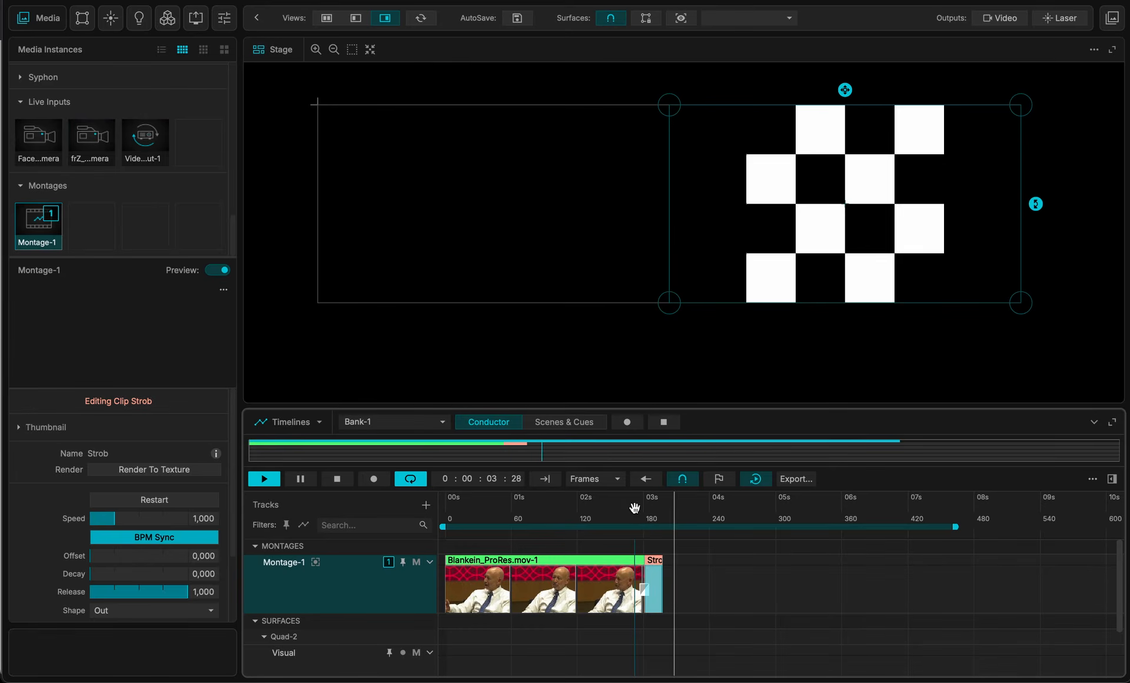
pyautogui.press('space')
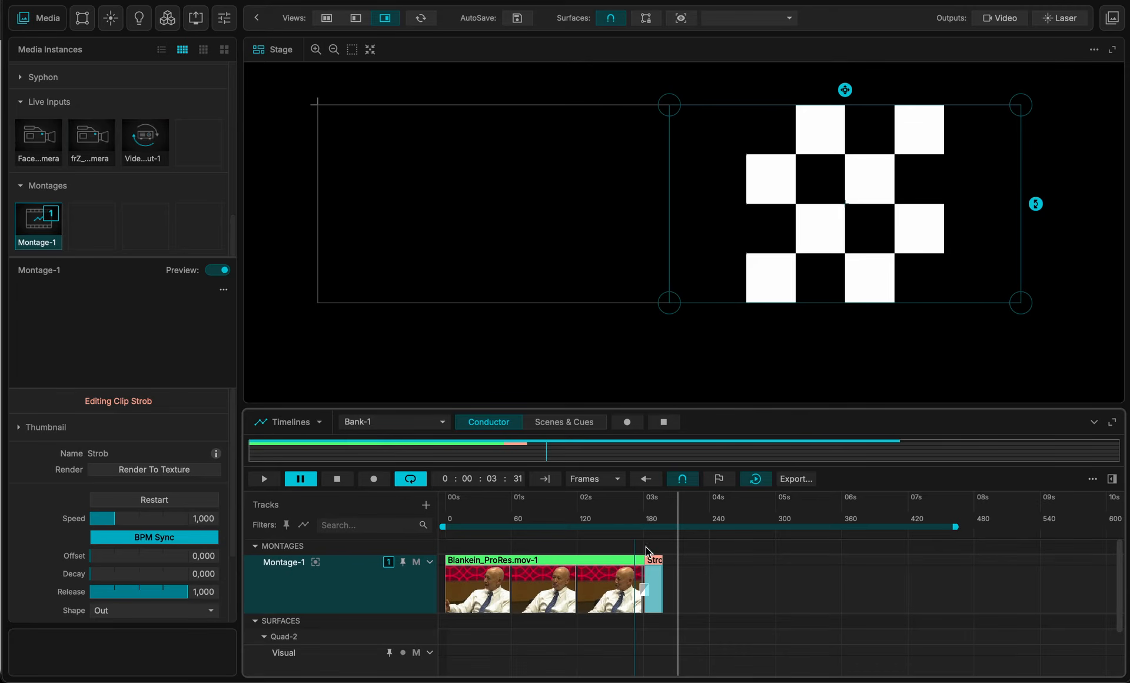
# - Add the Blankein_ProRes.mov movie to Montage-1 and position it directly after the Strob clip
pyautogui.click(555, 560)
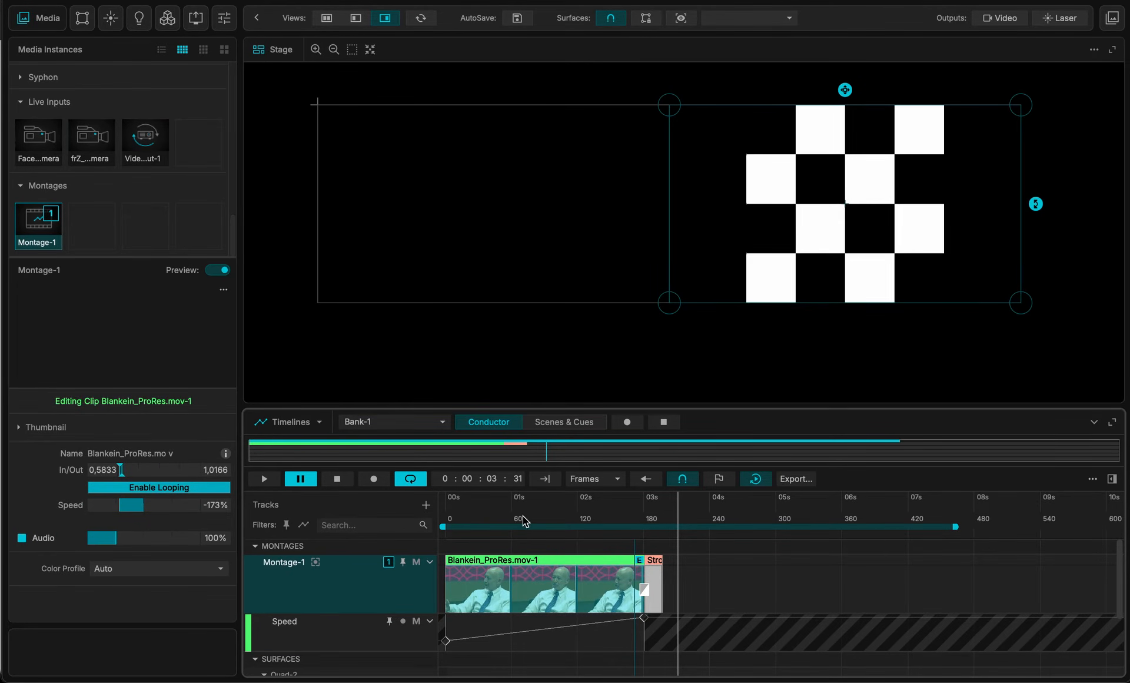
pyautogui.scroll(5, 124, 163)
pyautogui.scroll(-3, 53, 238)
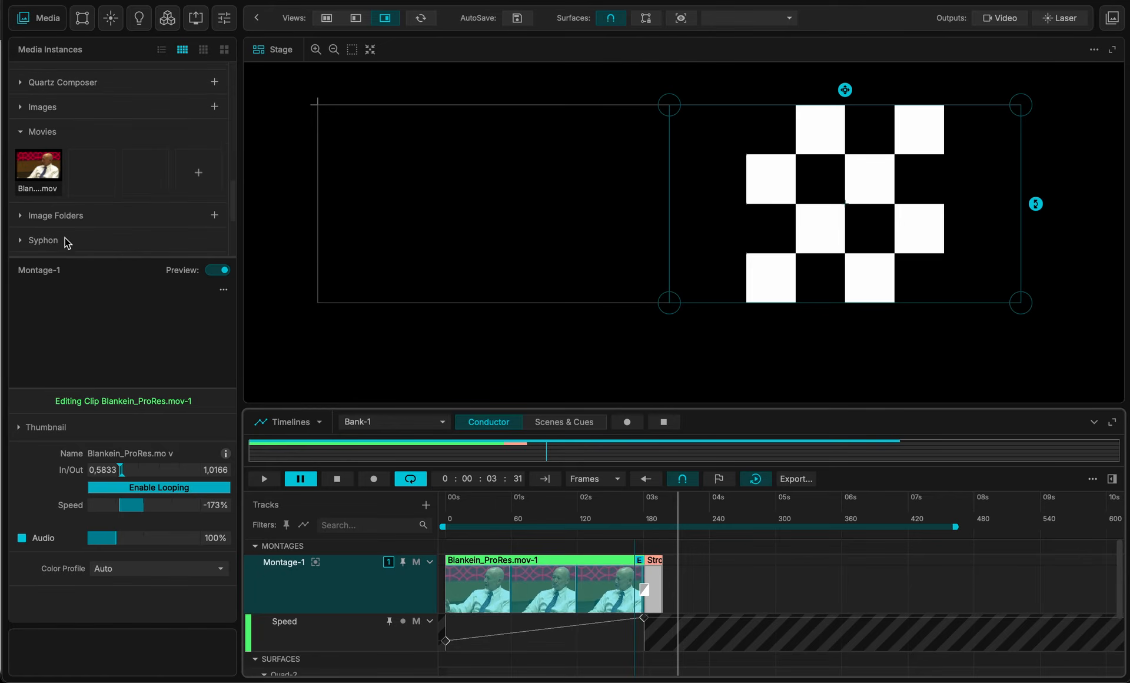
pyautogui.moveTo(39, 168); pyautogui.dragTo(682, 574)
pyautogui.moveTo(806, 564); pyautogui.dragTo(593, 559)
pyautogui.scroll(-5, 604, 582)
# - Play the montage from 0:00:02:12 across the Strob clip into the newly added movie clip
pyautogui.click(491, 509)
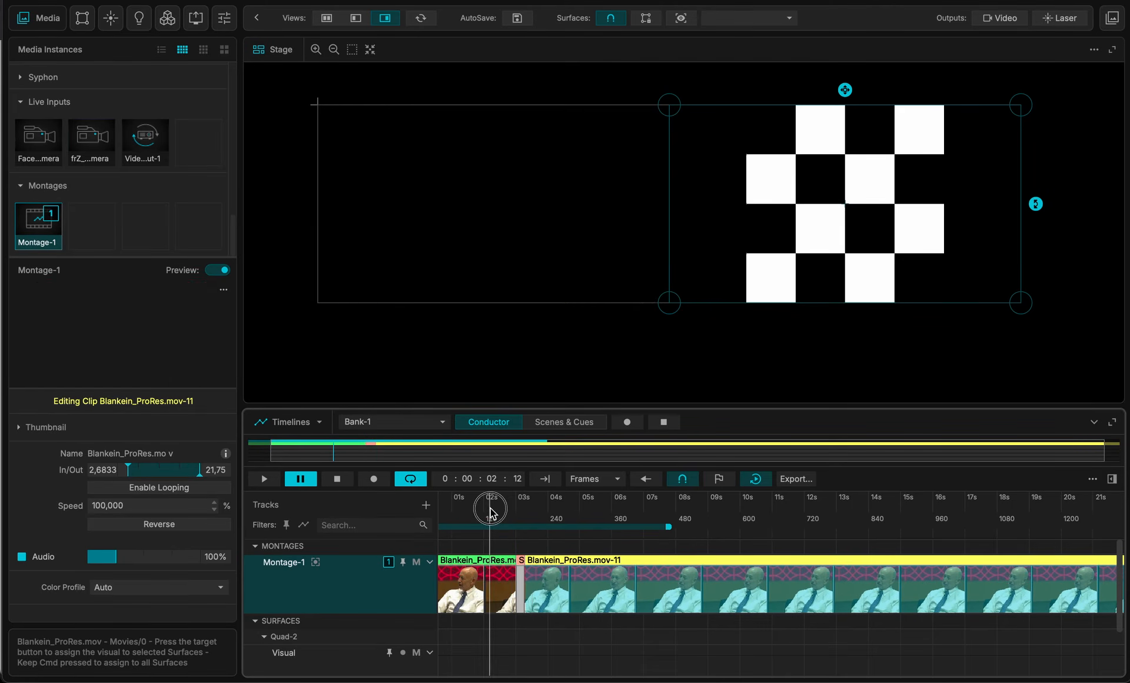
pyautogui.press('space')
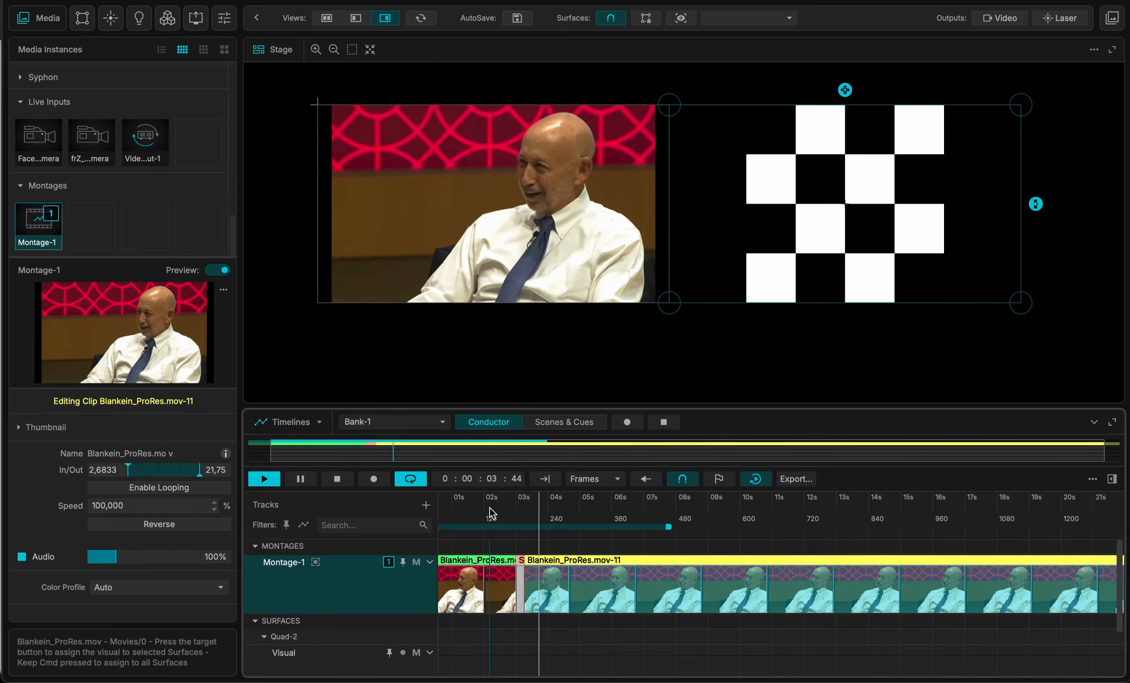
pyautogui.press('space')
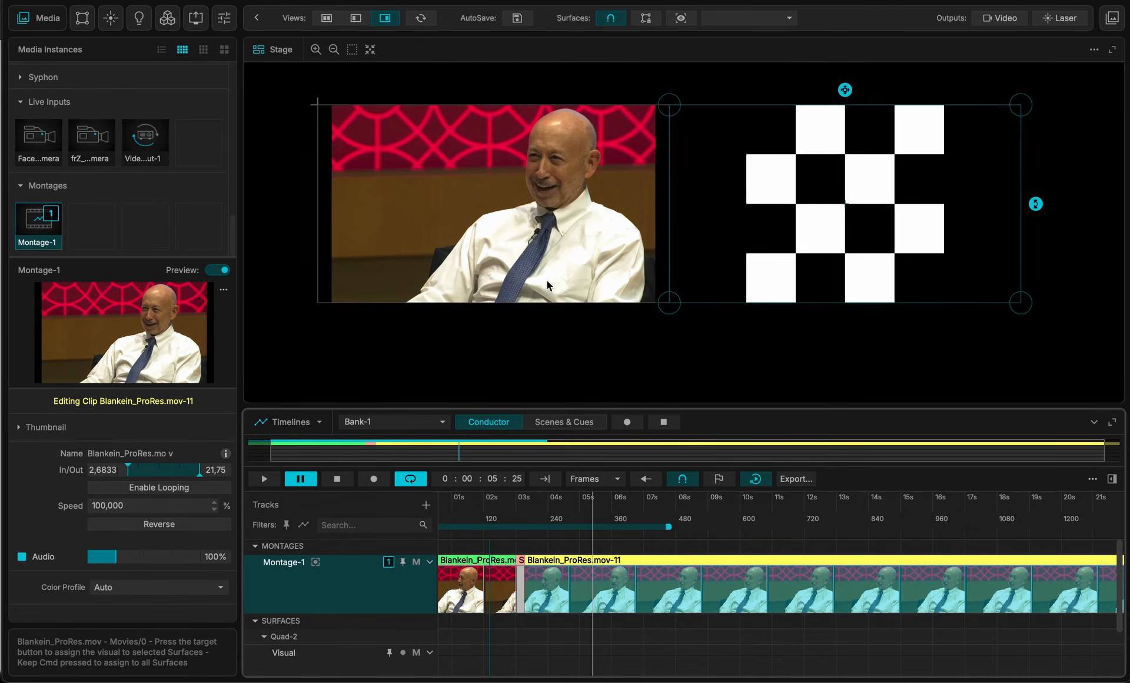
# - Play the full montage sequence from the start at a larger Stage size and pause within the second movie clip
pyautogui.scroll(1, 503, 238)
pyautogui.scroll(5, 503, 237)
pyautogui.scroll(5, 505, 247)
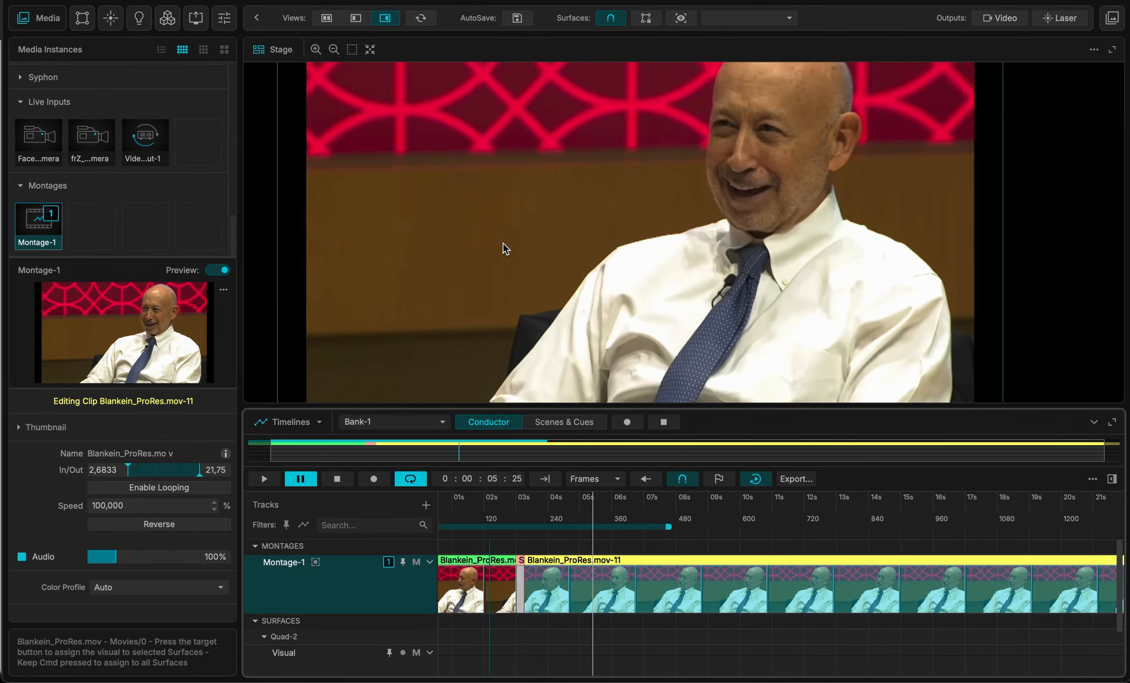
pyautogui.moveTo(534, 501); pyautogui.dragTo(294, 498)
pyautogui.press('space')
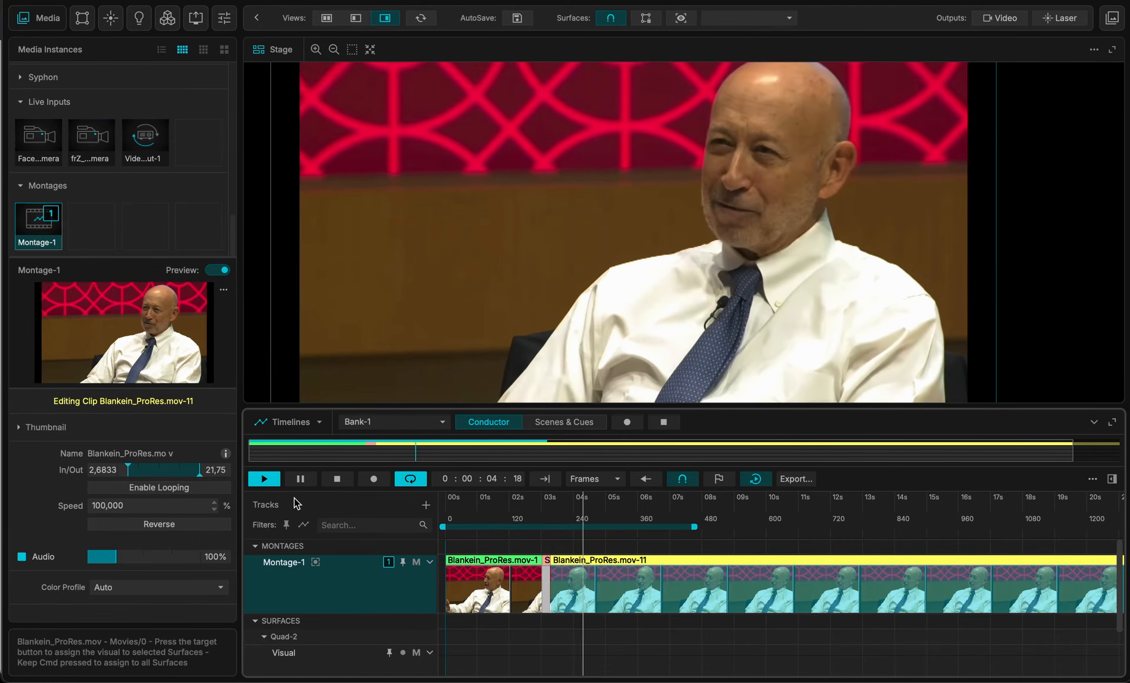
pyautogui.press('space')
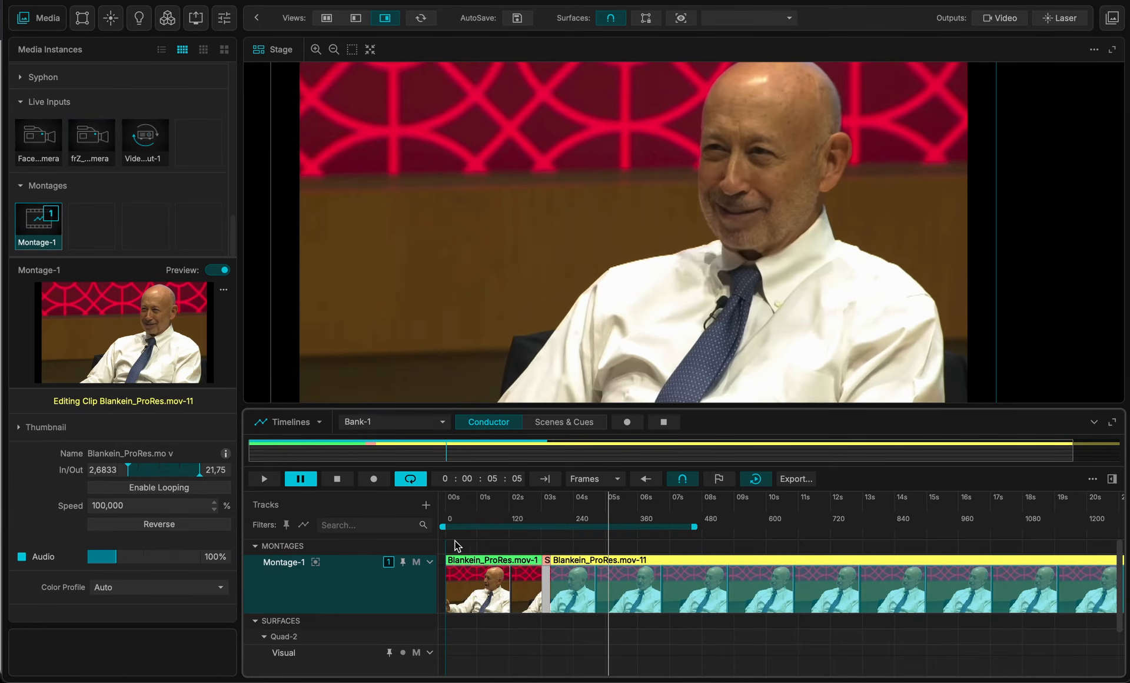
# - Change the clip color of the movie clip following the Strob clip to magenta
pyautogui.click(493, 566)
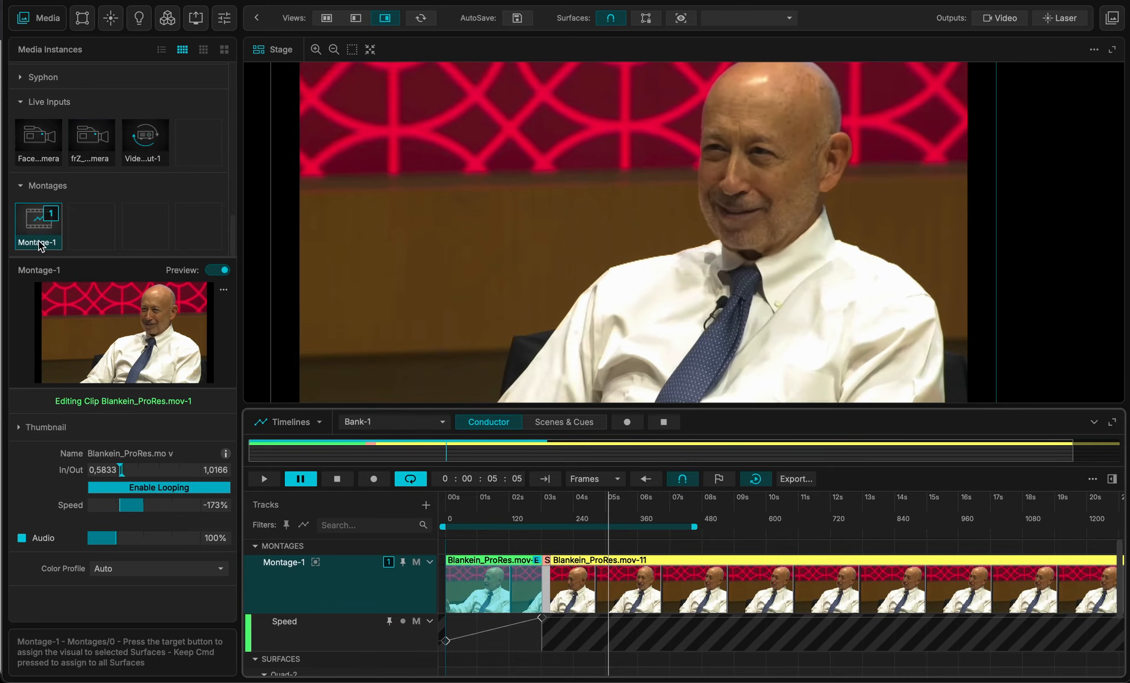
pyautogui.click(576, 563)
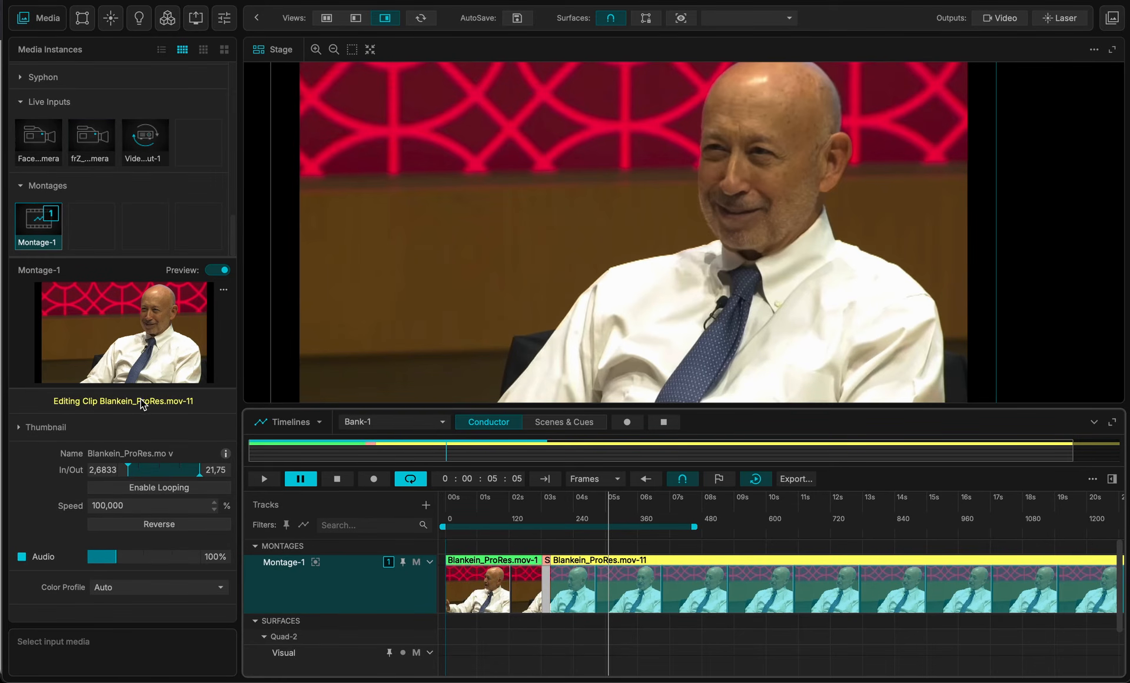
pyautogui.click(1111, 478)
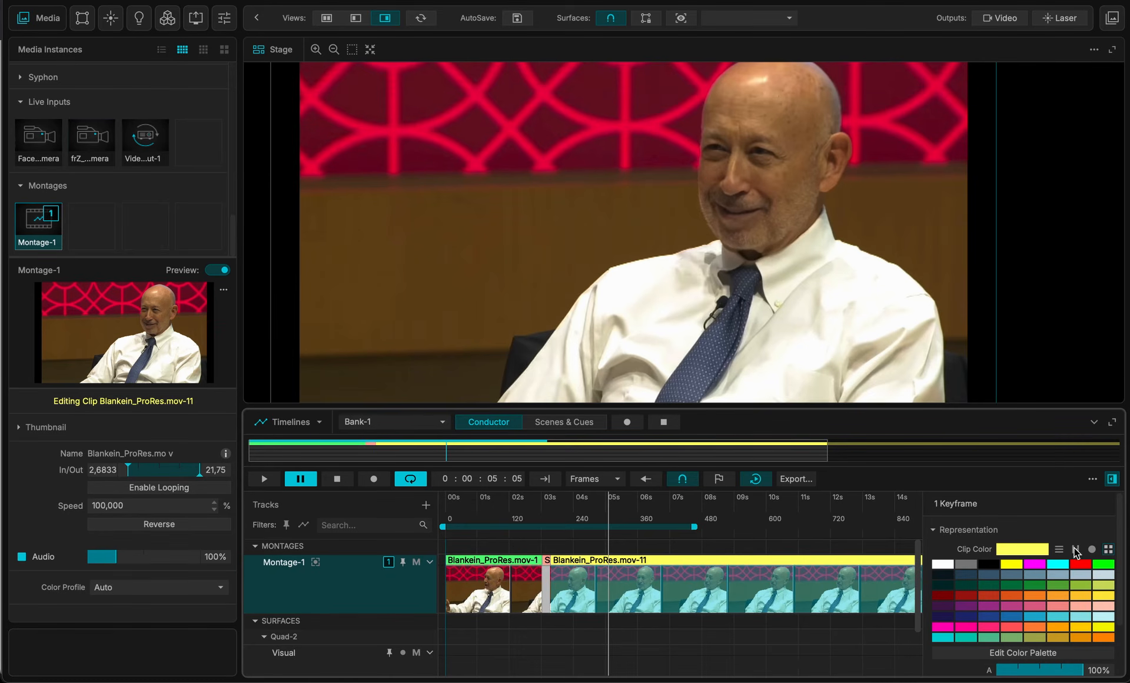
pyautogui.click(1031, 564)
pyautogui.click(1112, 480)
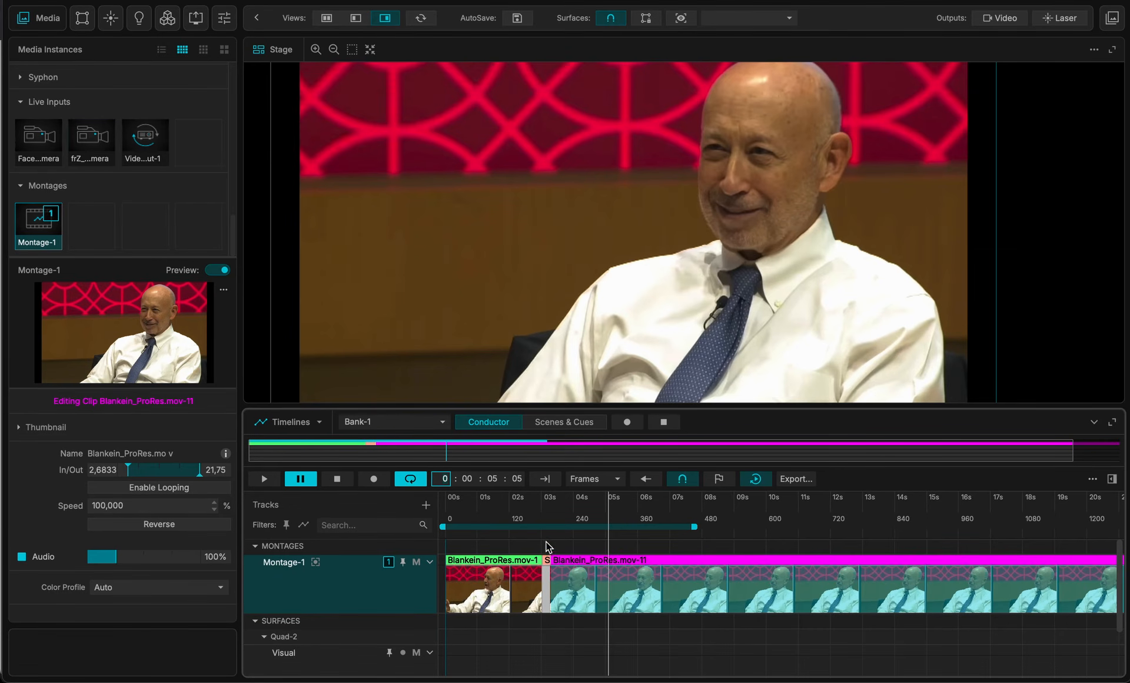
# - Show the settings of the first movie clip, followed by those of the Strob clip on Montage-1
pyautogui.click(470, 566)
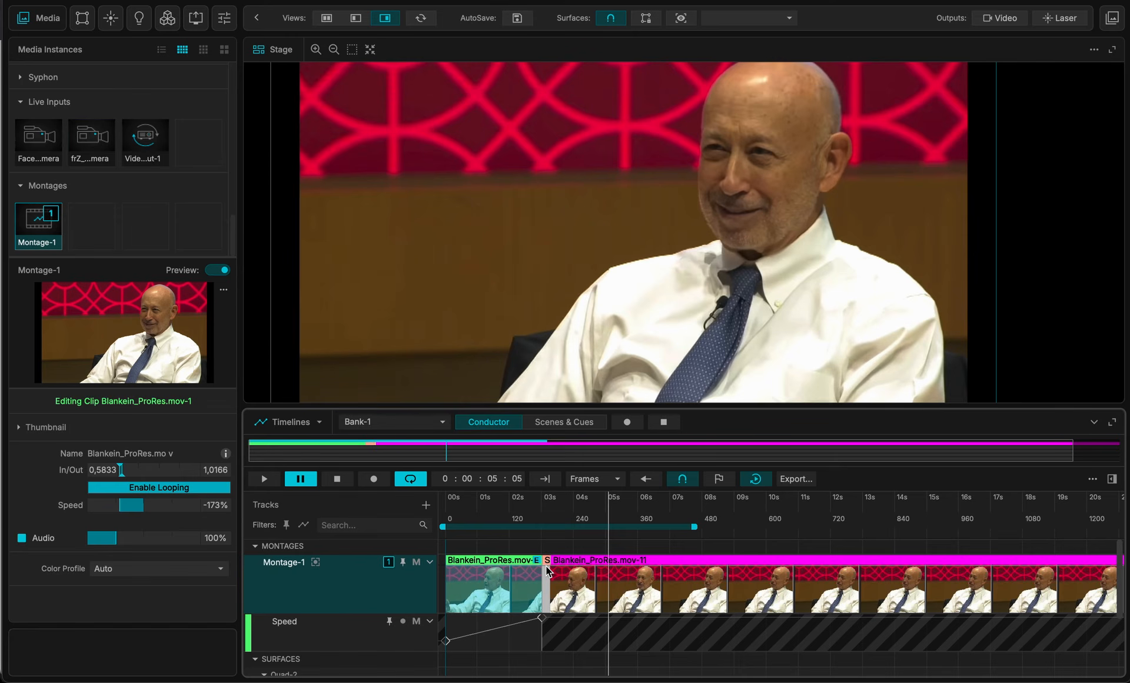
pyautogui.click(546, 549)
pyautogui.scroll(5, 546, 549)
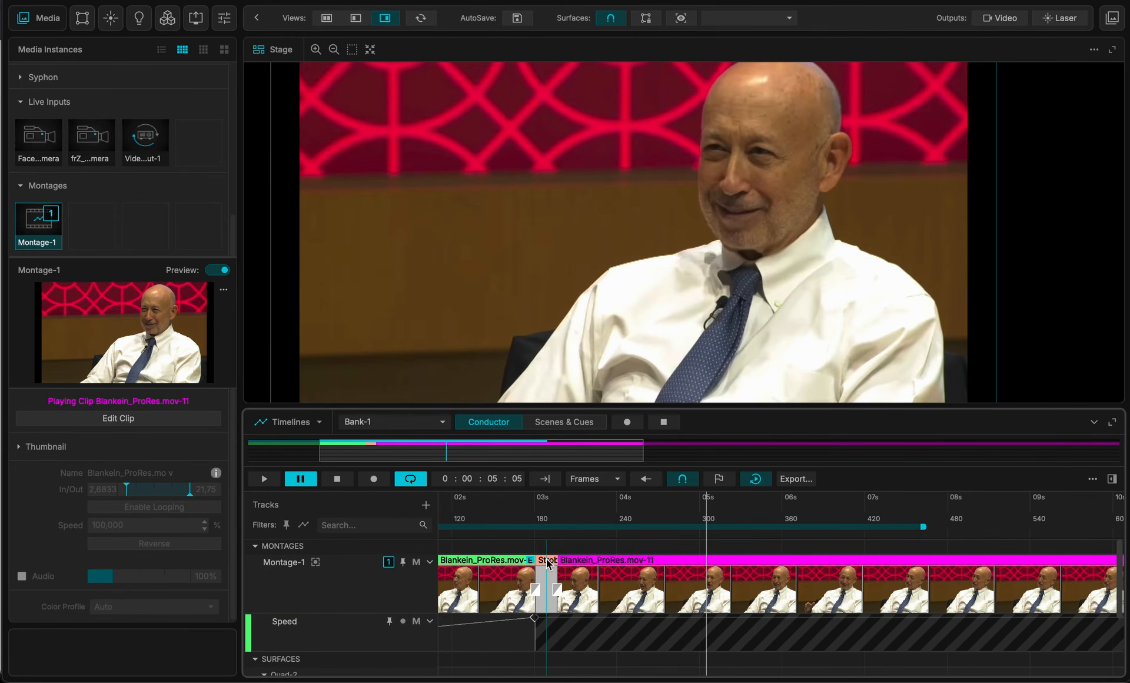
pyautogui.click(547, 564)
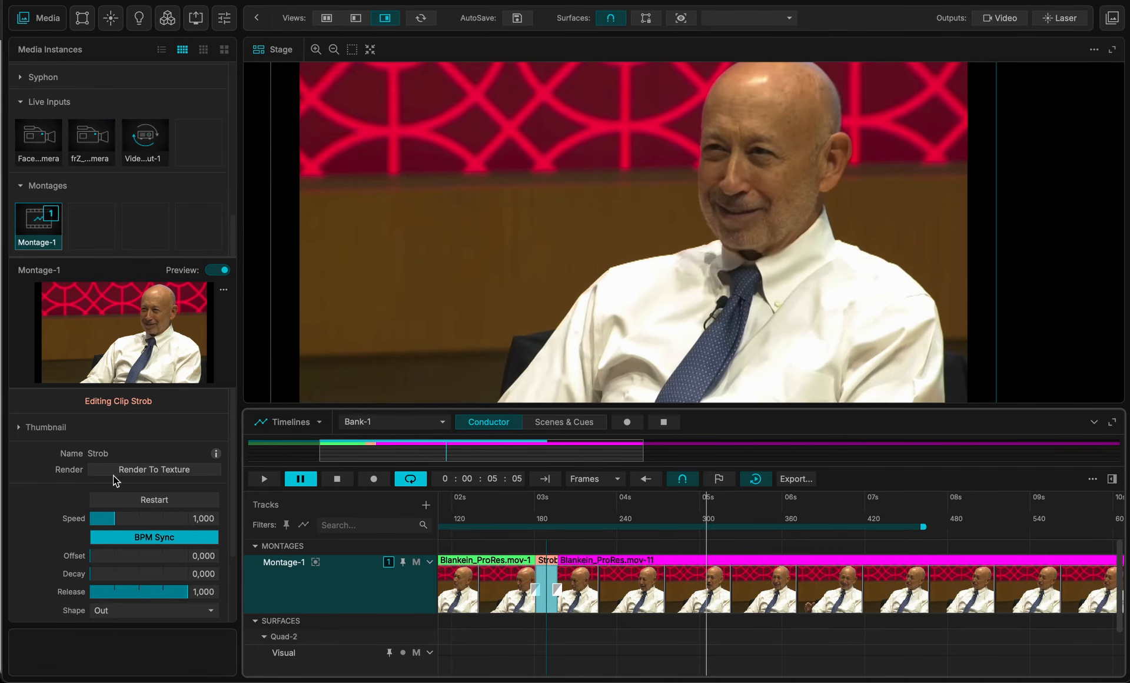
# - Preview frames in each of the three Montage-1 clips, and play the sequence from the start into the second movie clip
pyautogui.click(474, 511)
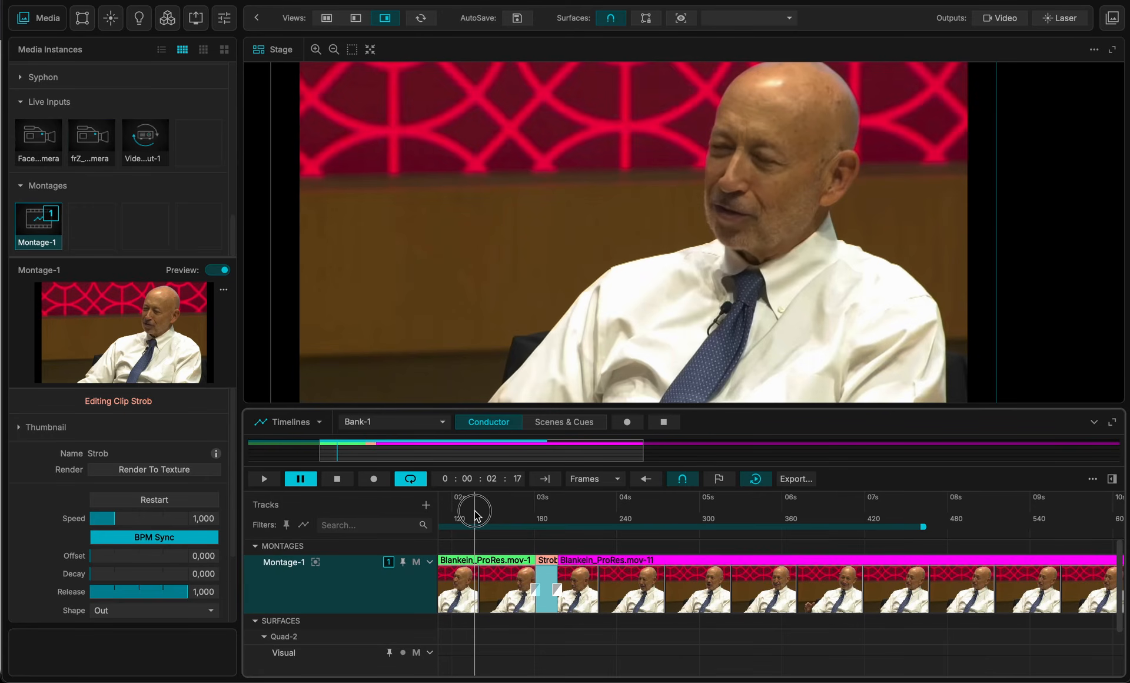
pyautogui.click(542, 511)
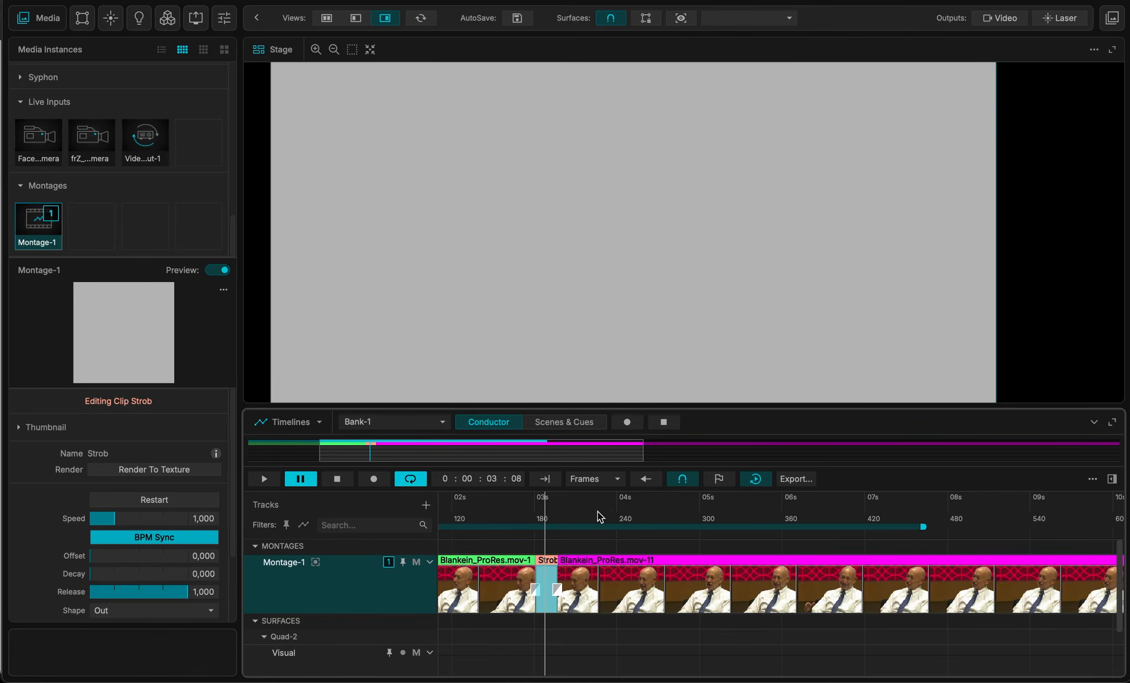
pyautogui.click(625, 511)
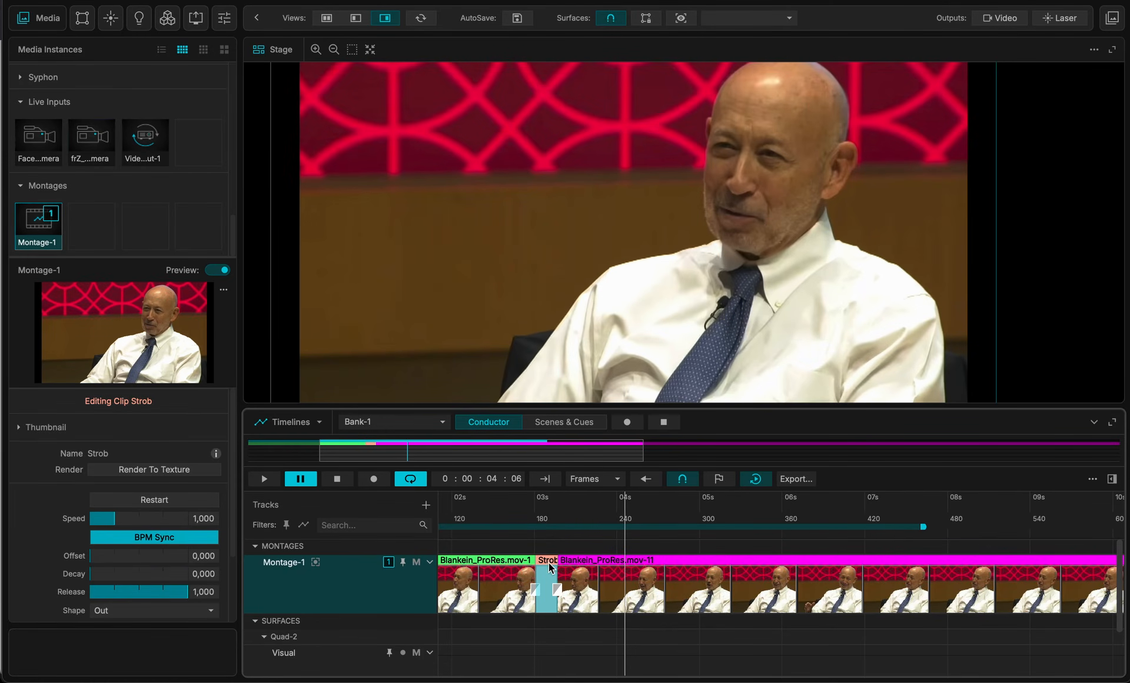
pyautogui.moveTo(515, 511); pyautogui.dragTo(401, 506)
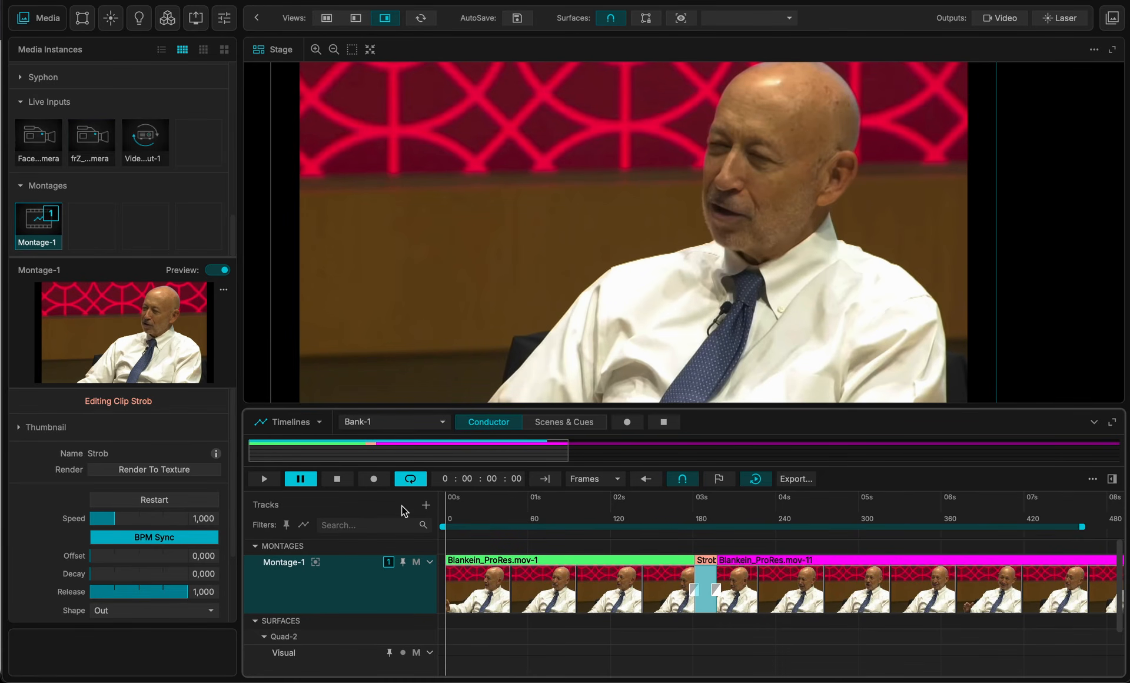
pyautogui.press('space')
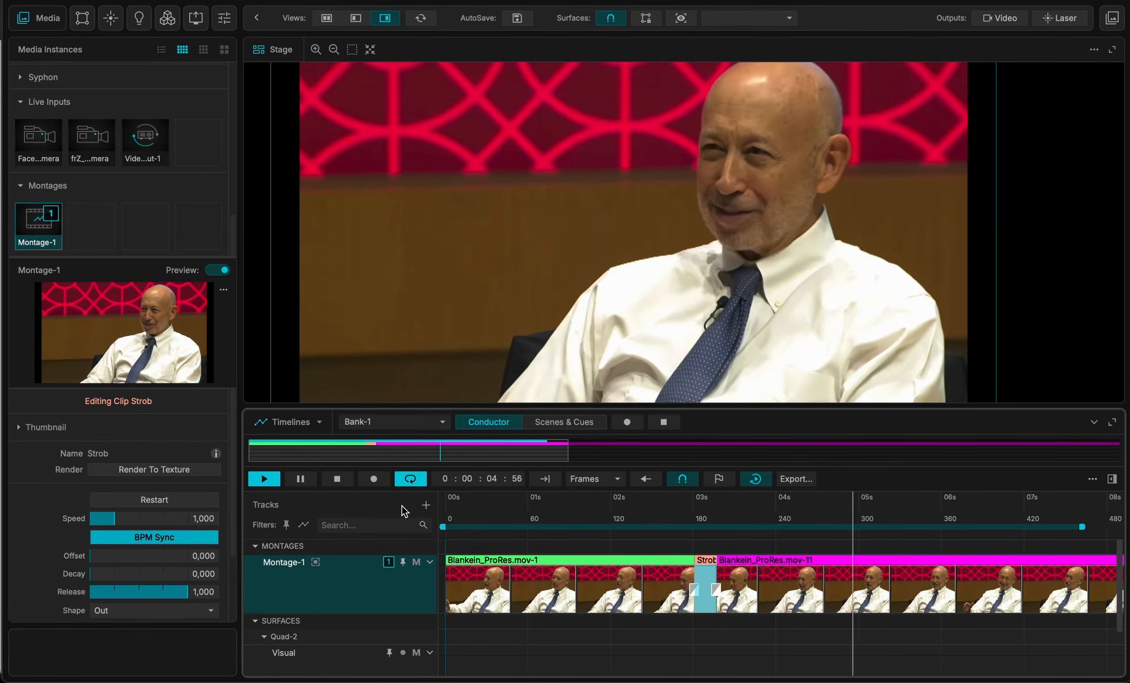
pyautogui.press('space')
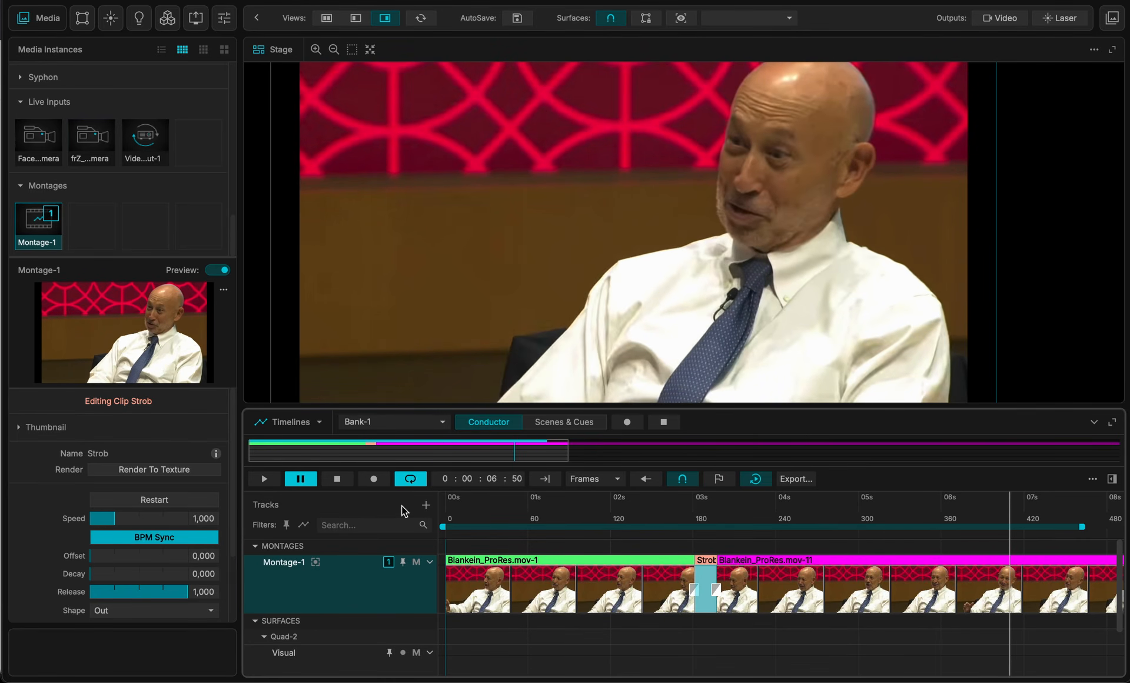
# - Add two more montage tracks, Montage-2 and Montage-3, to the Bank-1 timeline
pyautogui.scroll(-3, 693, 519)
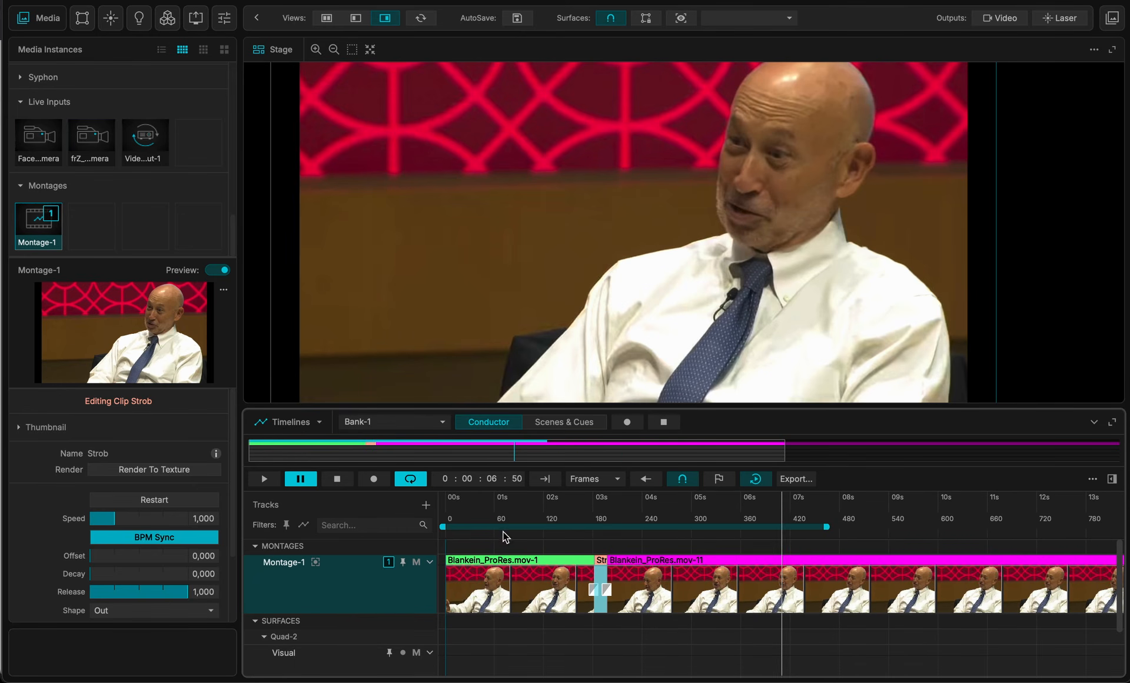
pyautogui.click(426, 506)
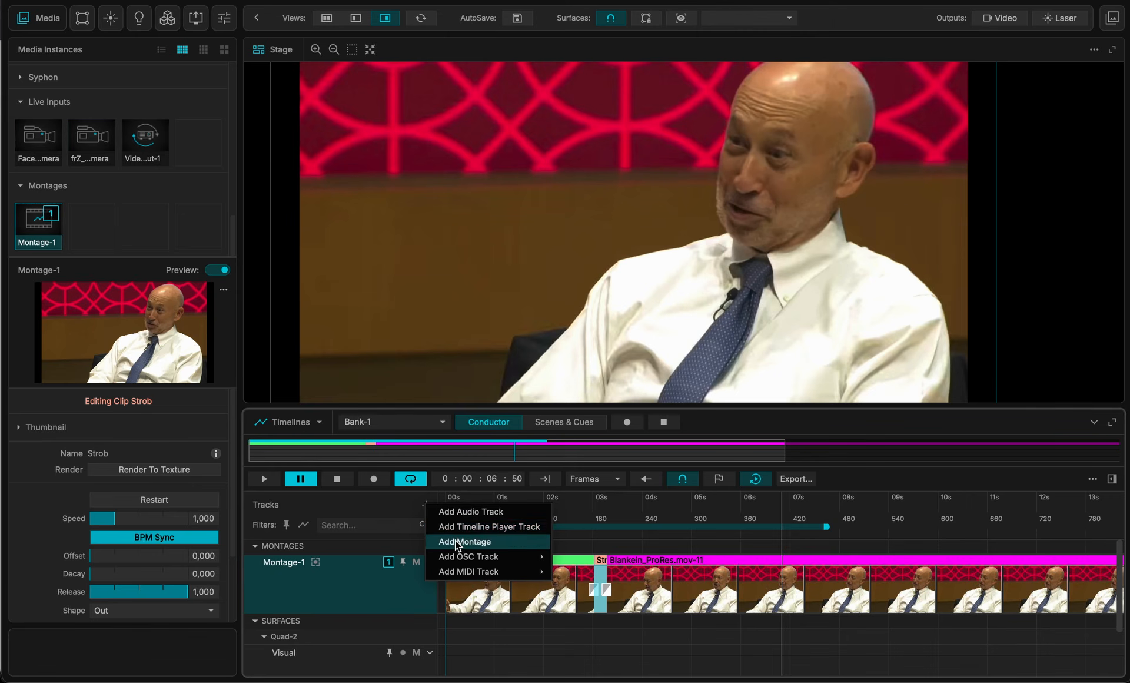
pyautogui.click(465, 539)
pyautogui.click(426, 504)
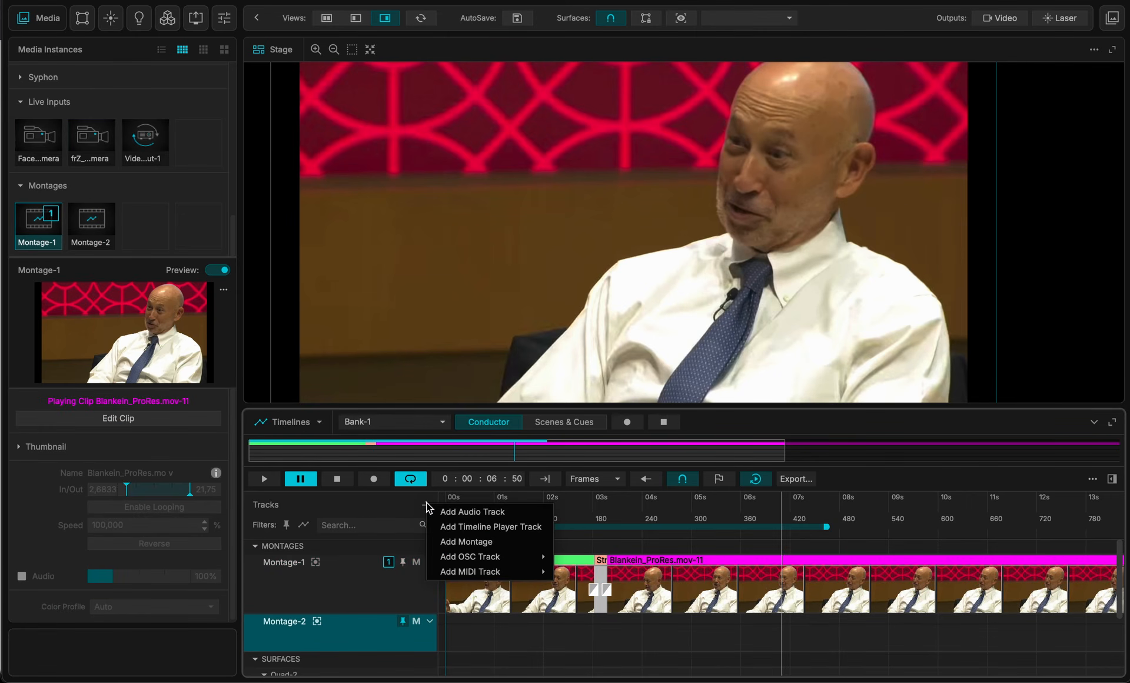
pyautogui.click(444, 540)
pyautogui.scroll(-1, 370, 557)
pyautogui.scroll(-5, 570, 616)
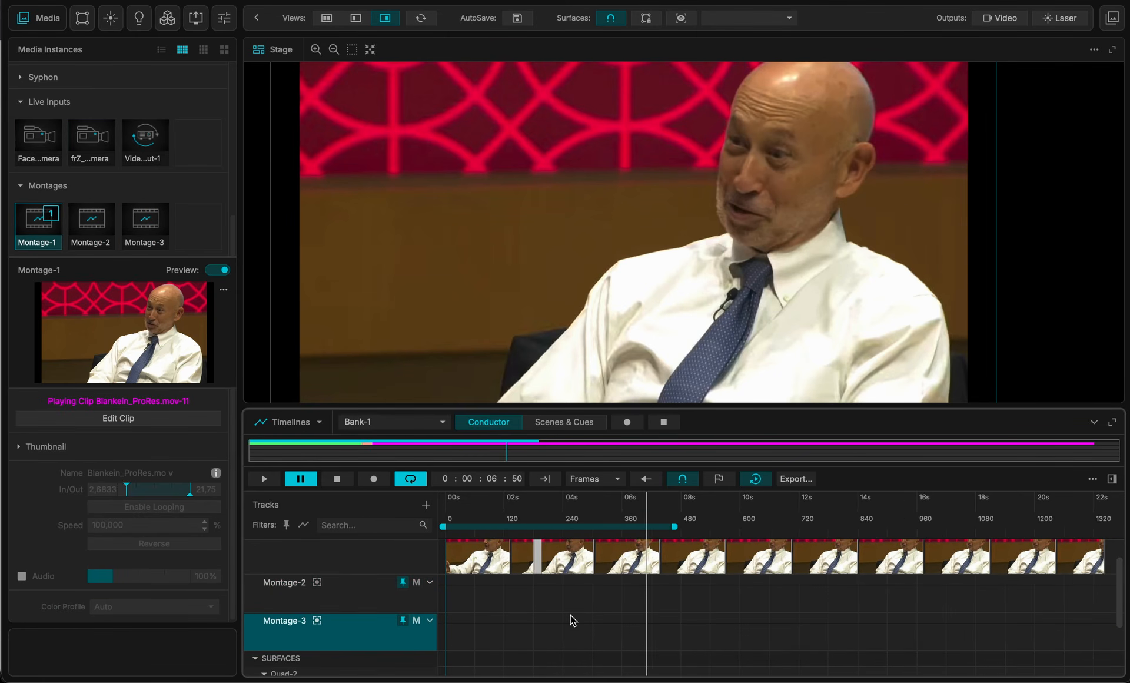
# - Mute the Montage-1 and Montage-2 tracks and return the playhead to the start of the timeline
pyautogui.scroll(3, 398, 603)
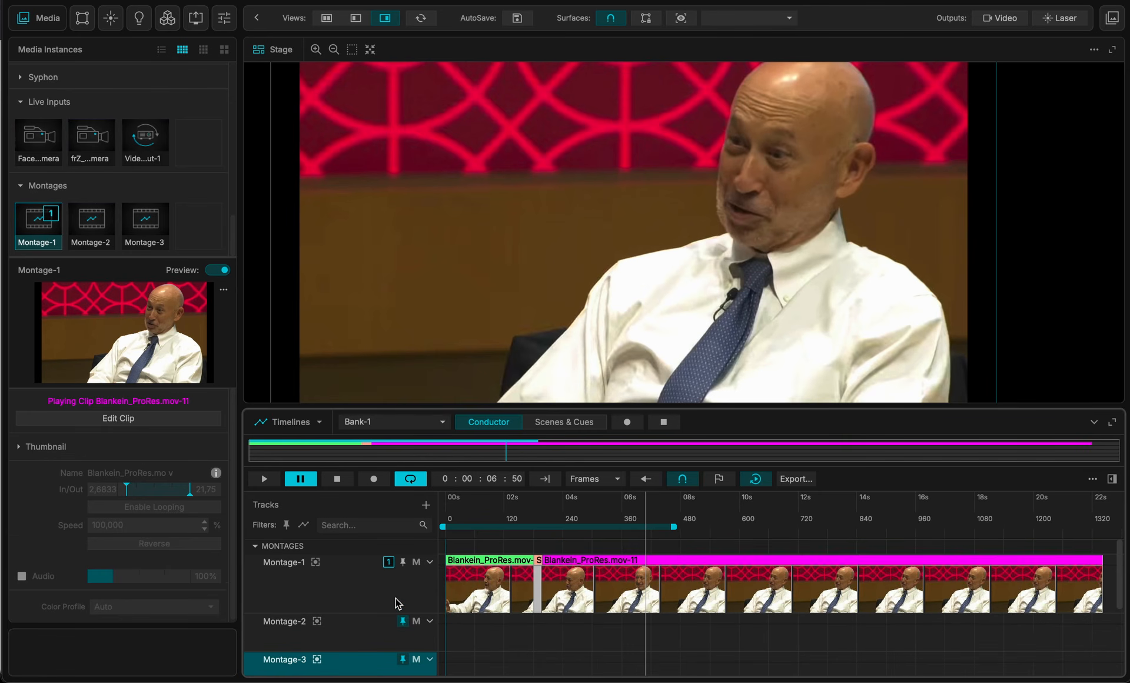
pyautogui.click(416, 562)
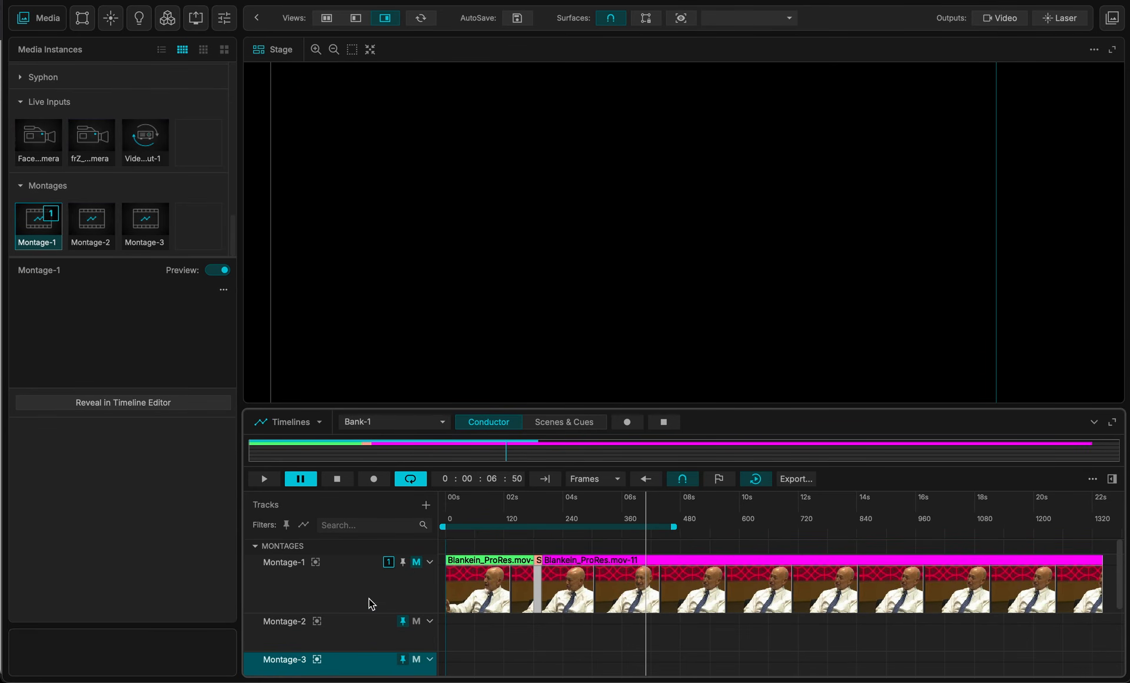
pyautogui.scroll(-1, 368, 598)
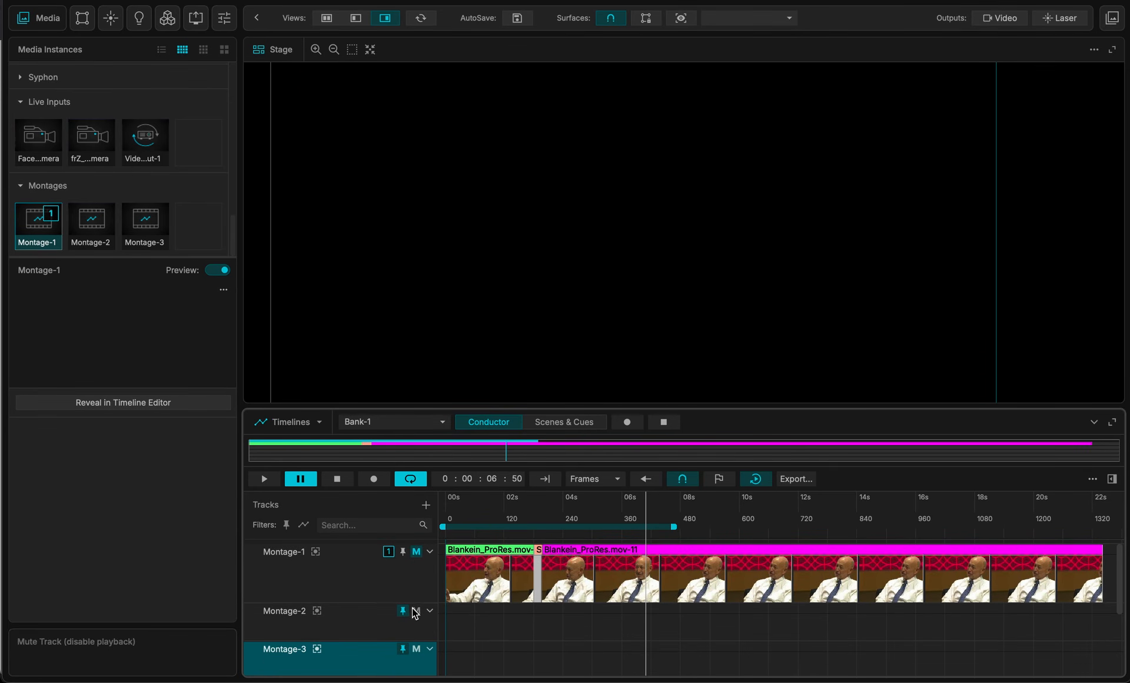
pyautogui.click(413, 609)
pyautogui.moveTo(475, 501); pyautogui.dragTo(424, 502)
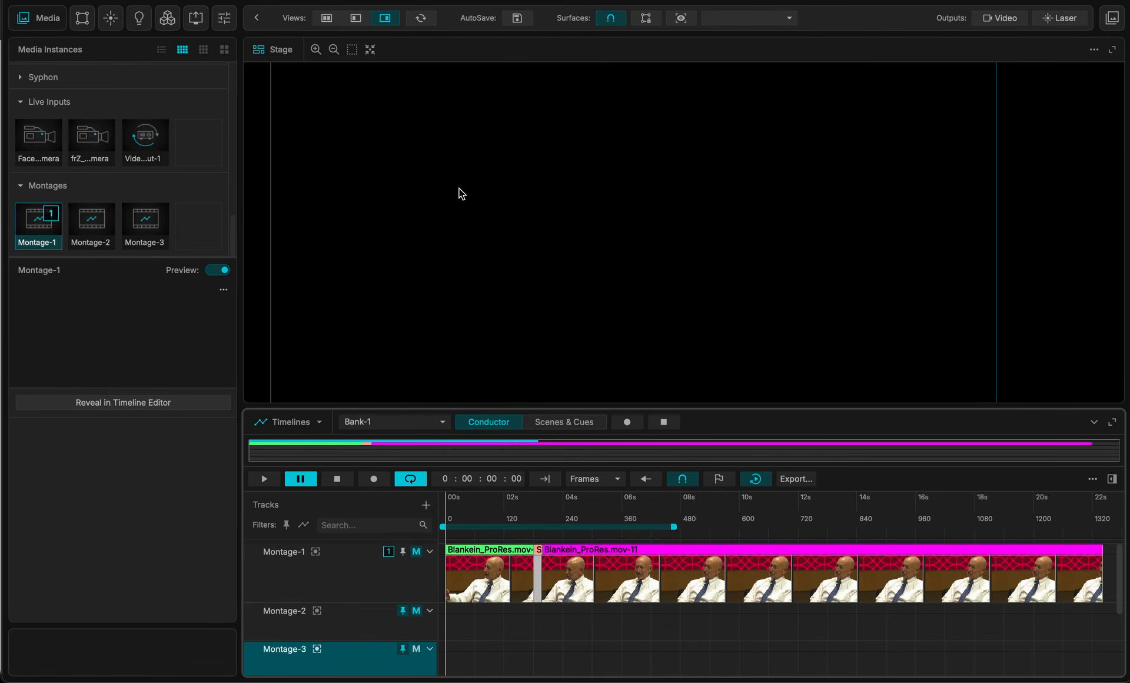
# - Place the Line Patterns material at the start of the Montage-3 track and assign that montage to the Quad-2 surface
pyautogui.click(460, 193)
pyautogui.moveTo(103, 164)
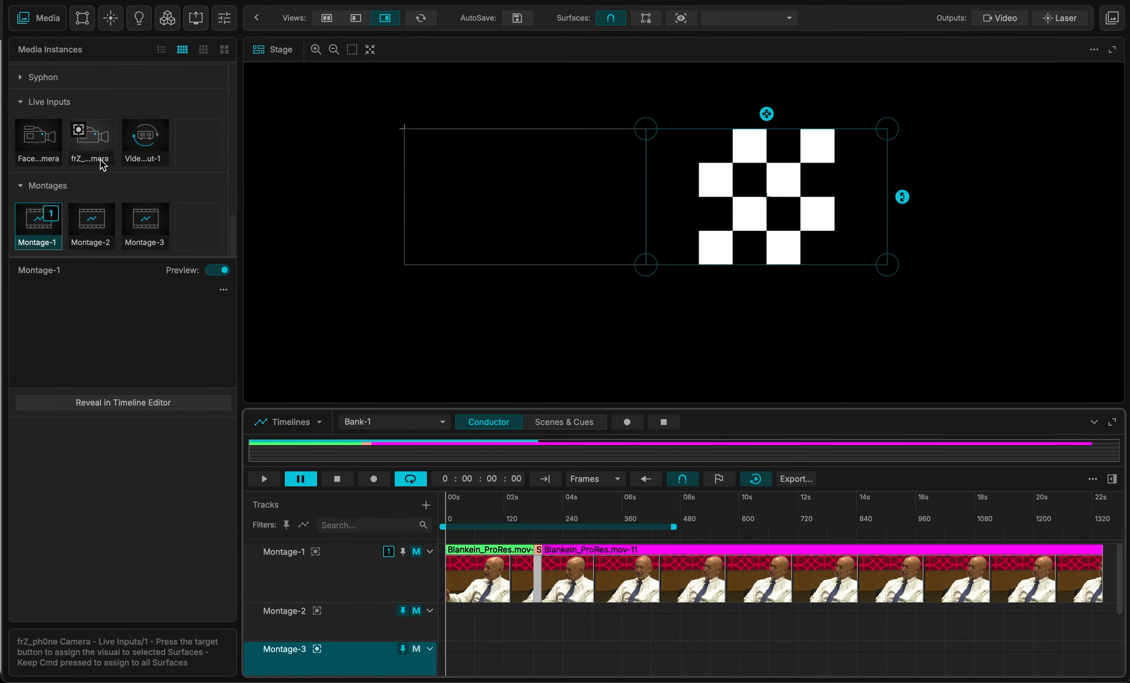
pyautogui.scroll(10, 100, 160)
pyautogui.scroll(5, 100, 160)
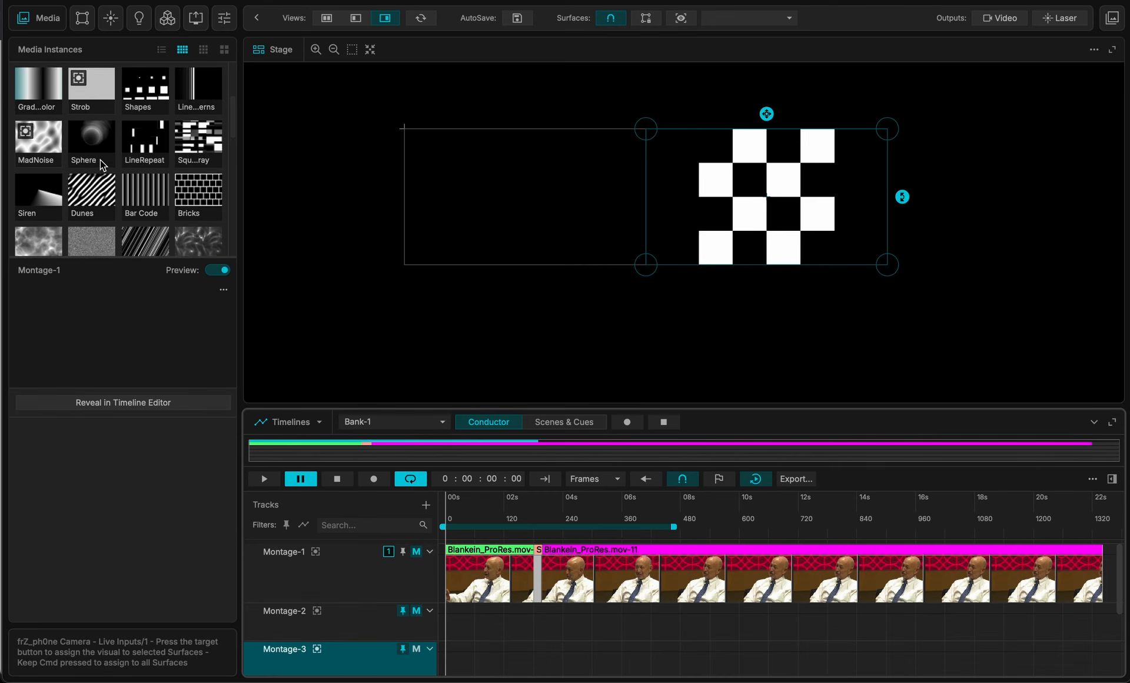
pyautogui.moveTo(191, 120); pyautogui.dragTo(447, 651)
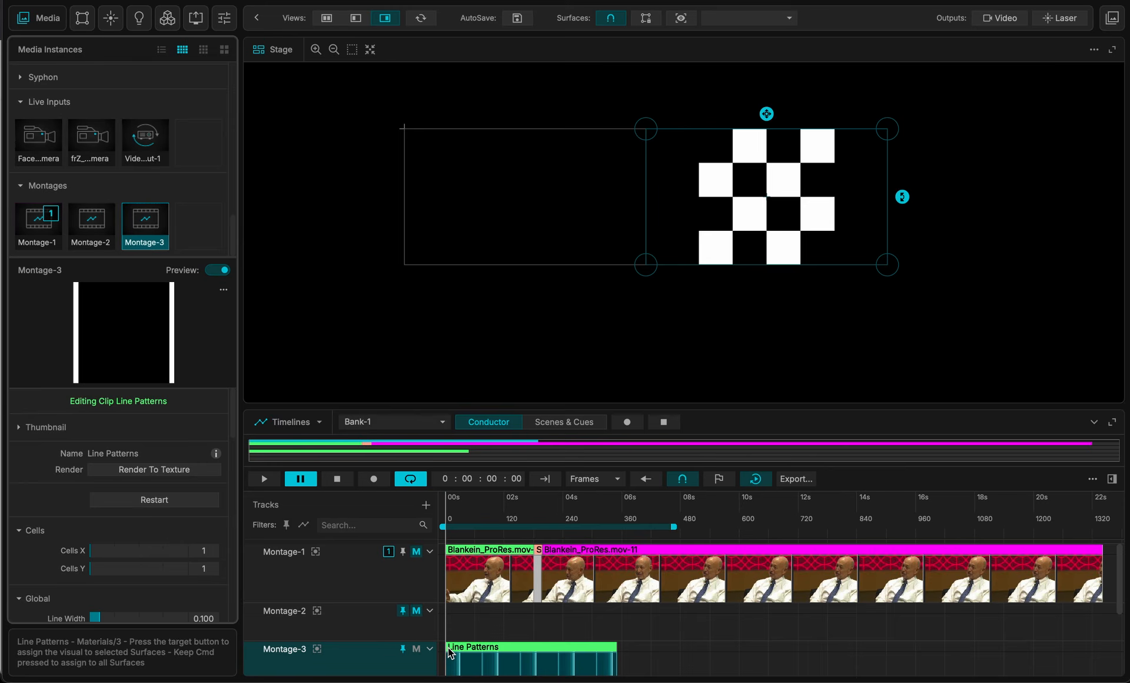
pyautogui.click(777, 195)
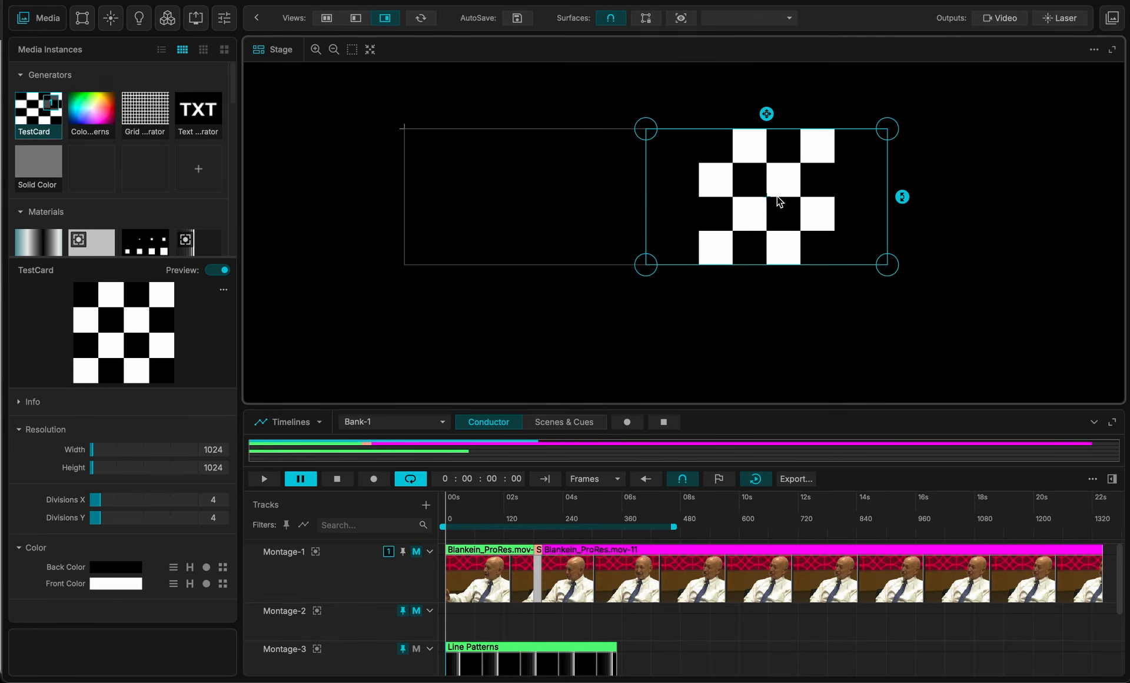
pyautogui.click(317, 649)
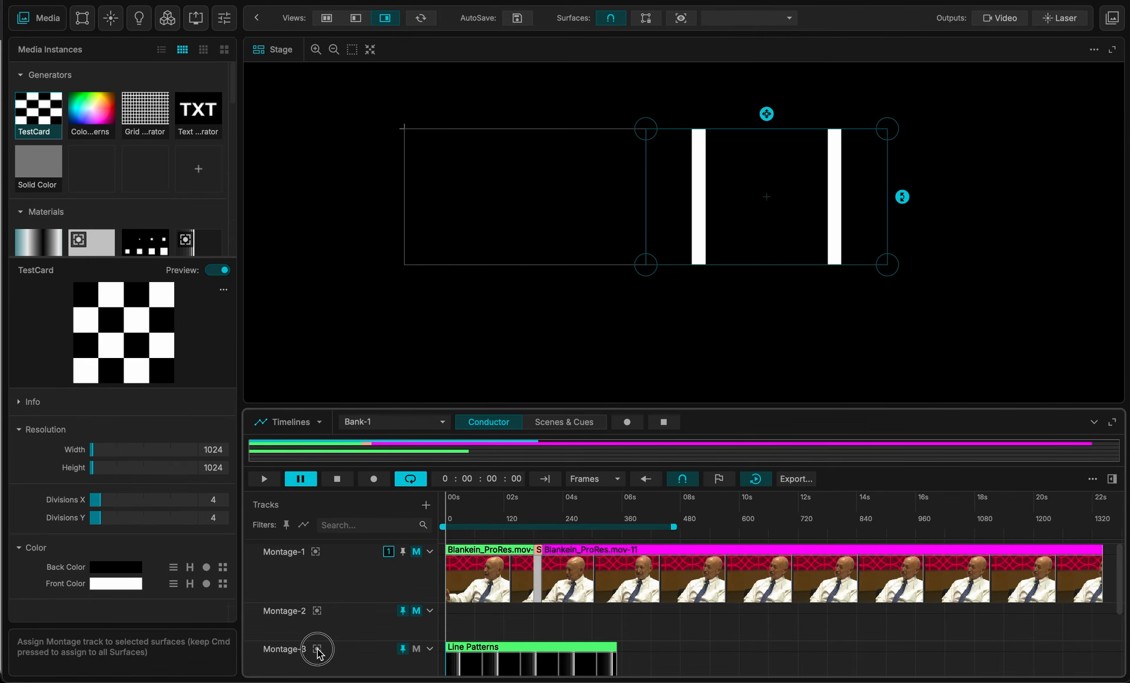
# - Play the timeline from the start, unmute the Montage-1 and Montage-2 tracks during playback, and pause it
pyautogui.moveTo(440, 509); pyautogui.dragTo(534, 501)
pyautogui.moveTo(450, 500); pyautogui.dragTo(438, 499)
pyautogui.press('space')
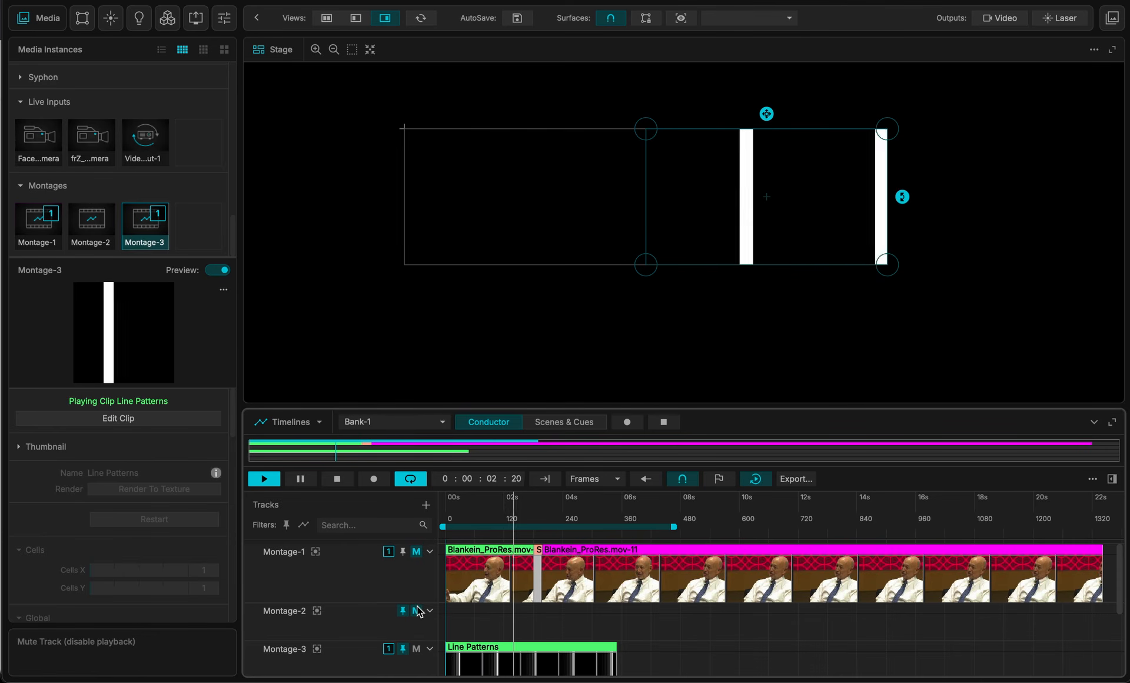
pyautogui.click(416, 552)
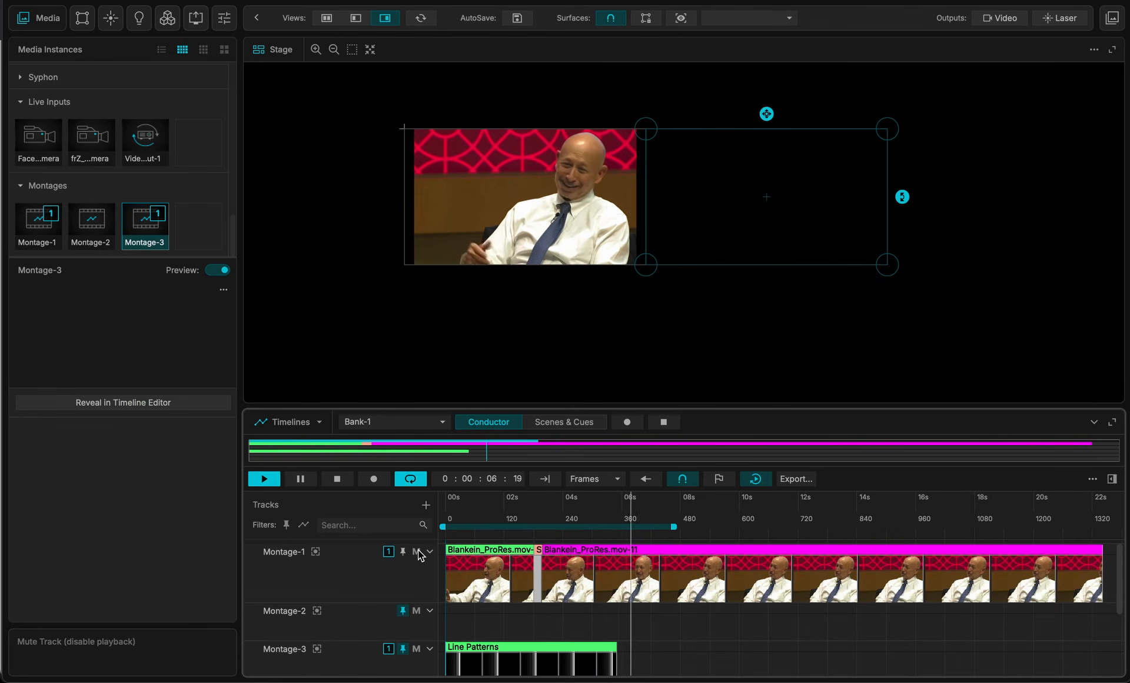
pyautogui.press('space')
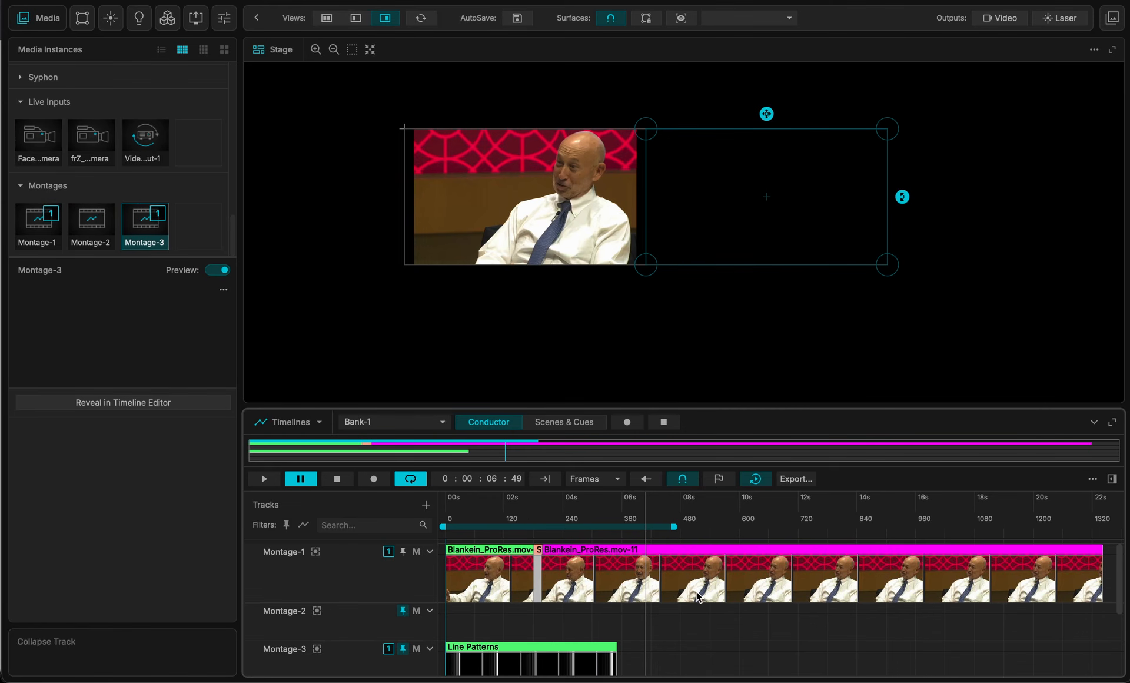
# - Check the visual assignments of the Quad-2 and Quad-1 surfaces, and show the settings of the second movie clip on Montage-1
pyautogui.scroll(-5, 695, 593)
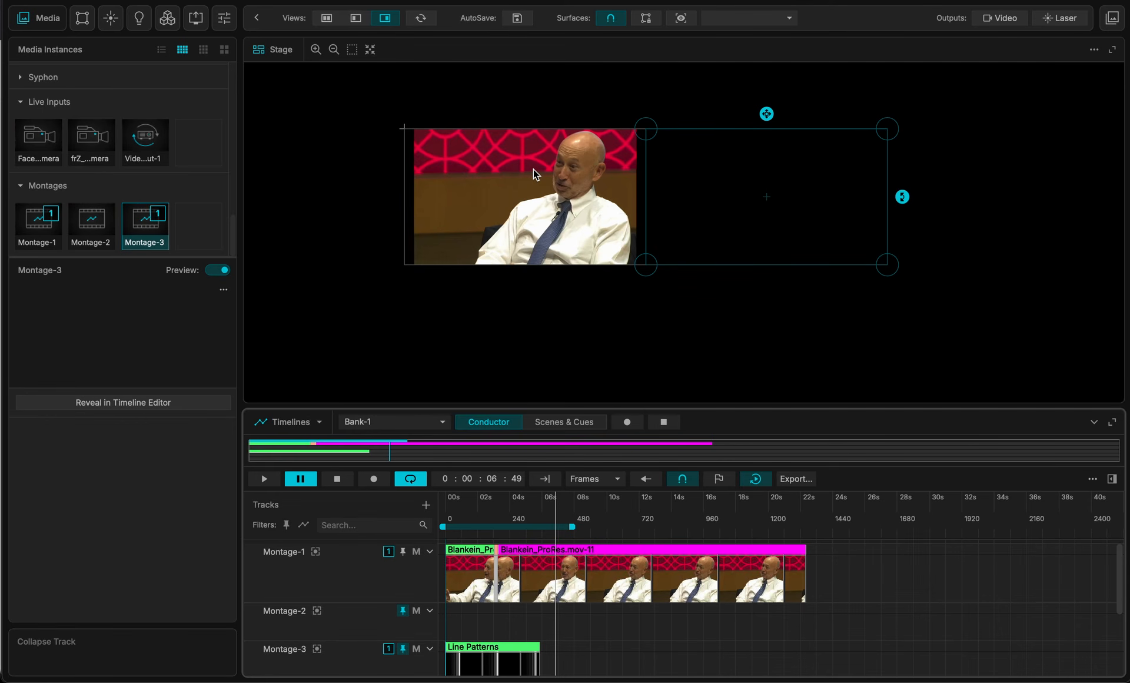
pyautogui.scroll(-5, 378, 563)
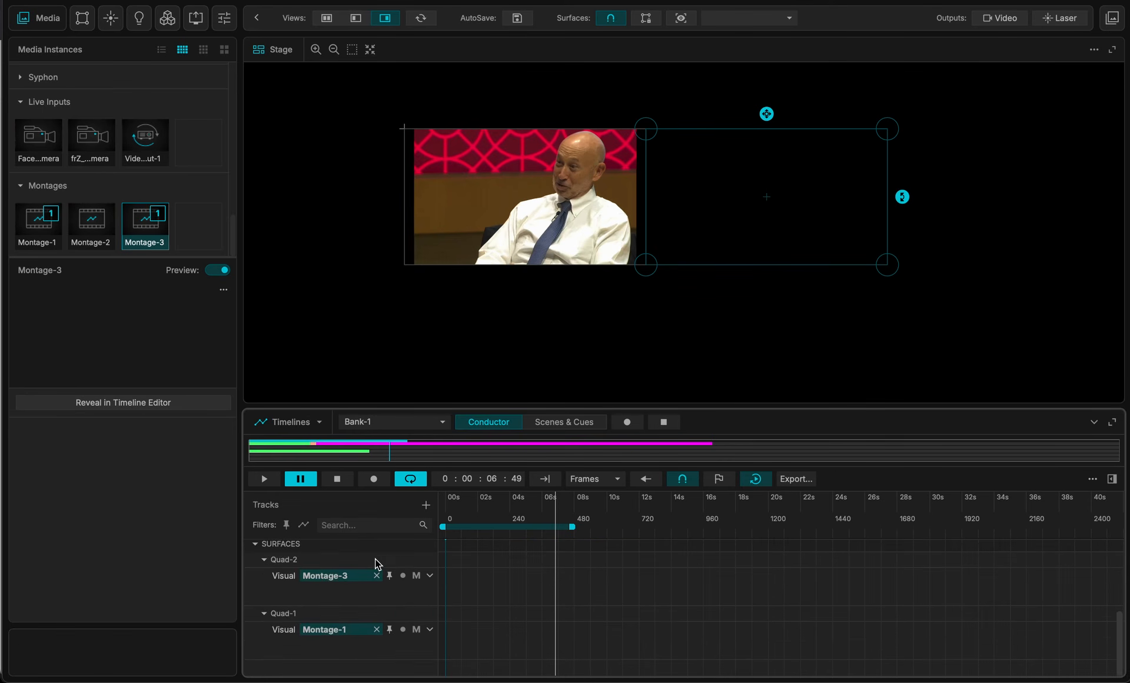
pyautogui.scroll(5, 378, 564)
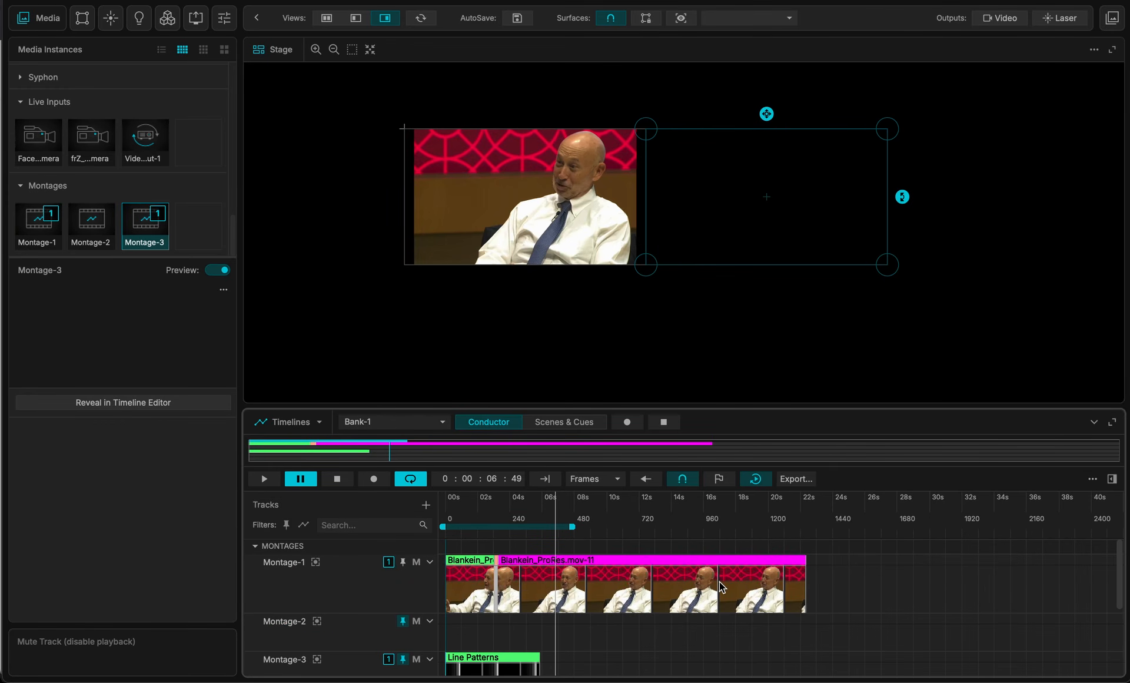
pyautogui.click(734, 562)
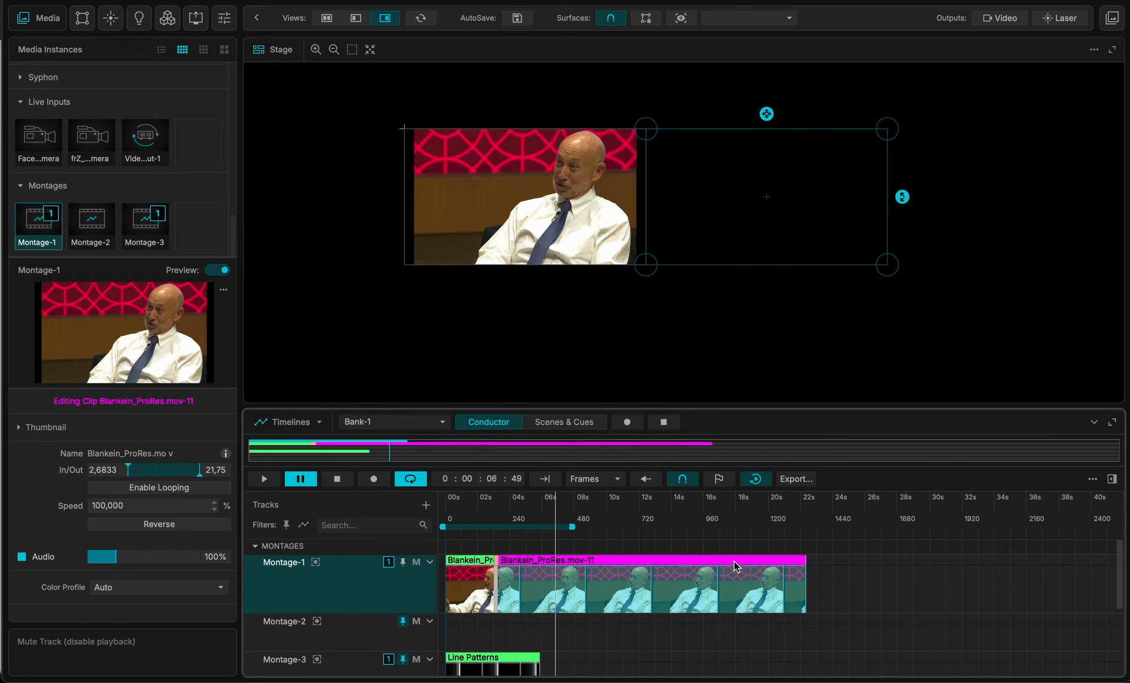